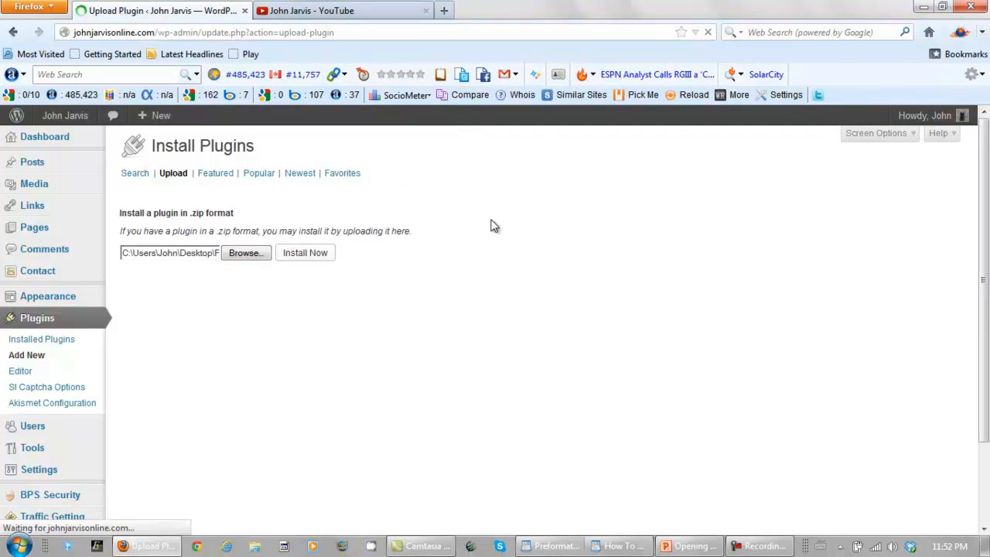
# Activate the newly uploaded plugin and open the WP Optins setup page.
pyautogui.click(153, 236)
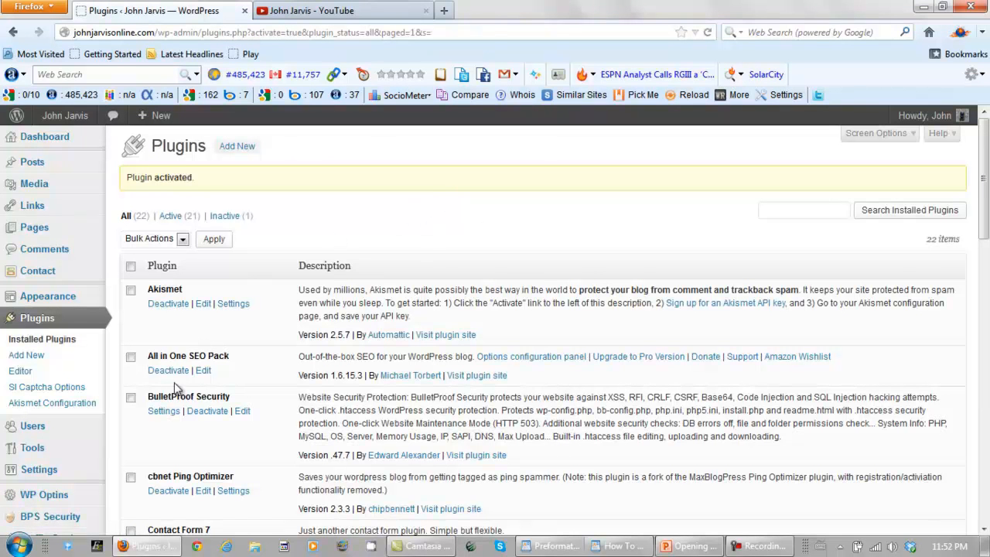
pyautogui.click(35, 499)
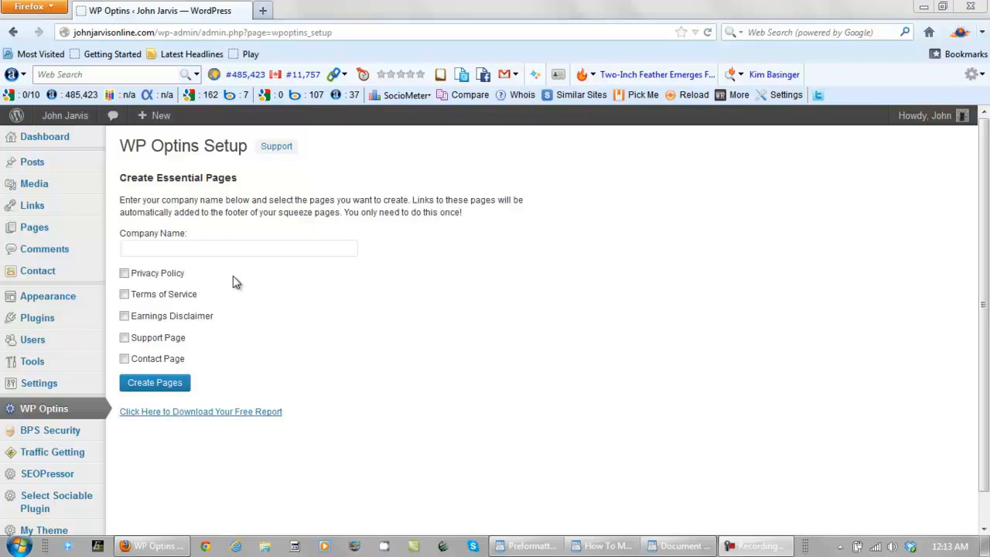
# Enter the company name and create the Privacy Policy, Terms of Service, Earnings Disclaimer, Support and Contact pages.
pyautogui.click(223, 246)
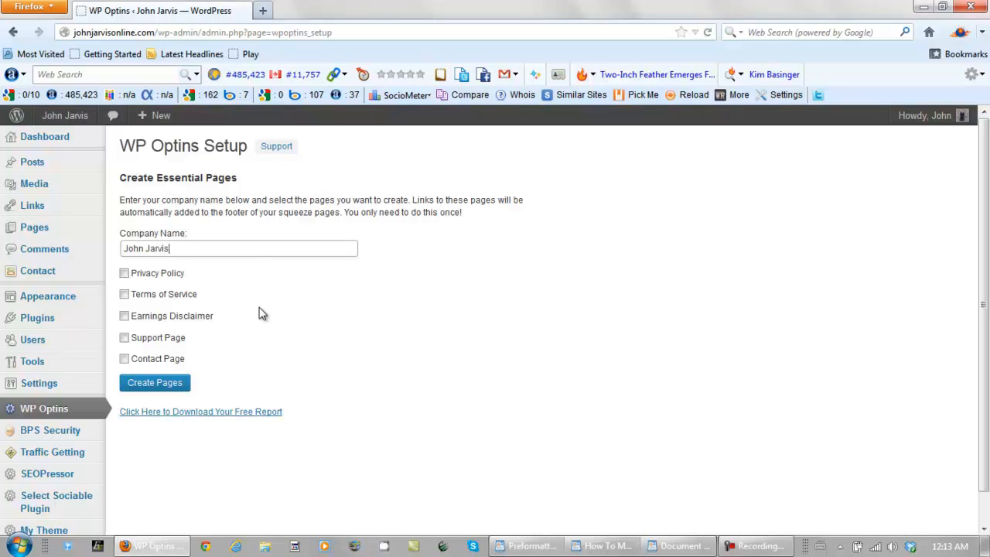
pyautogui.click(124, 275)
pyautogui.click(124, 295)
pyautogui.click(124, 316)
pyautogui.click(124, 338)
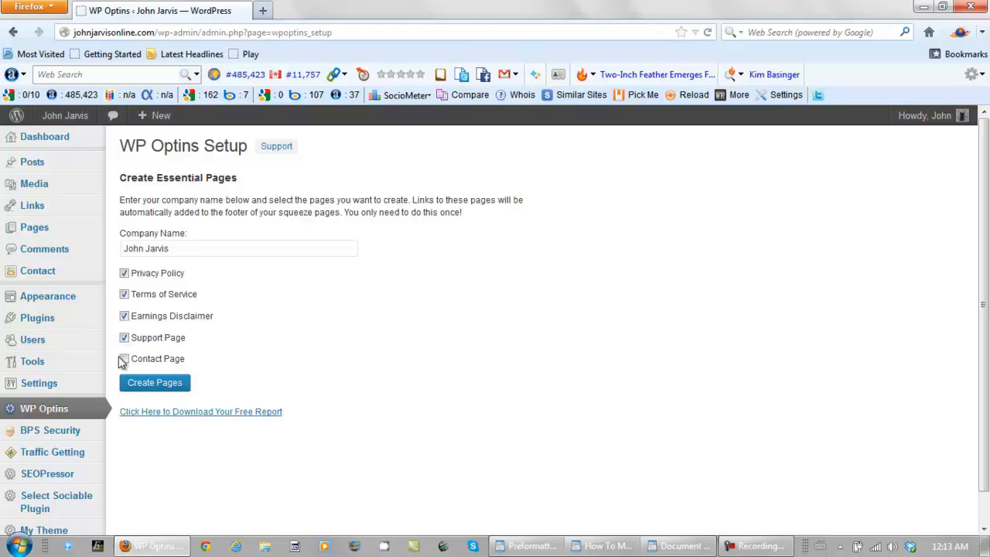
pyautogui.click(125, 360)
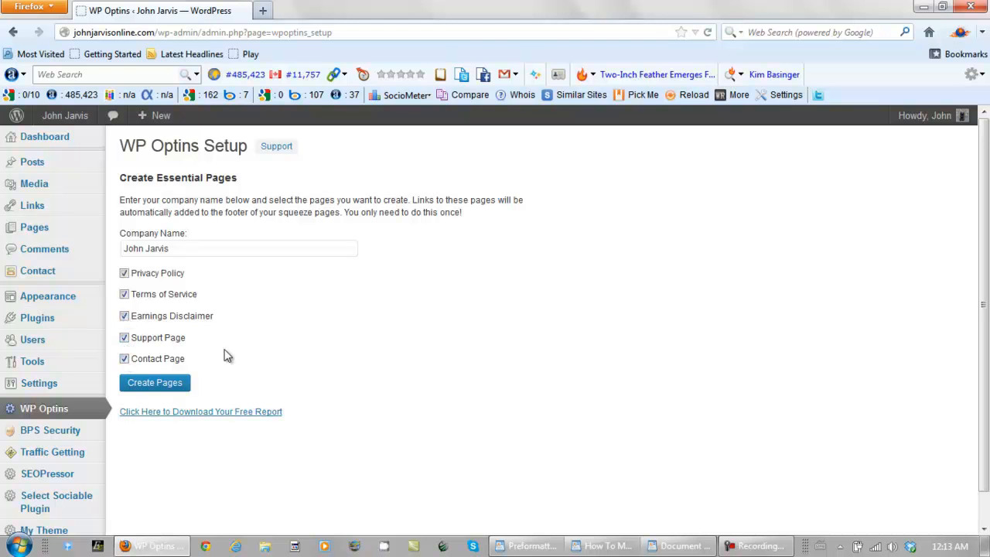
pyautogui.click(170, 385)
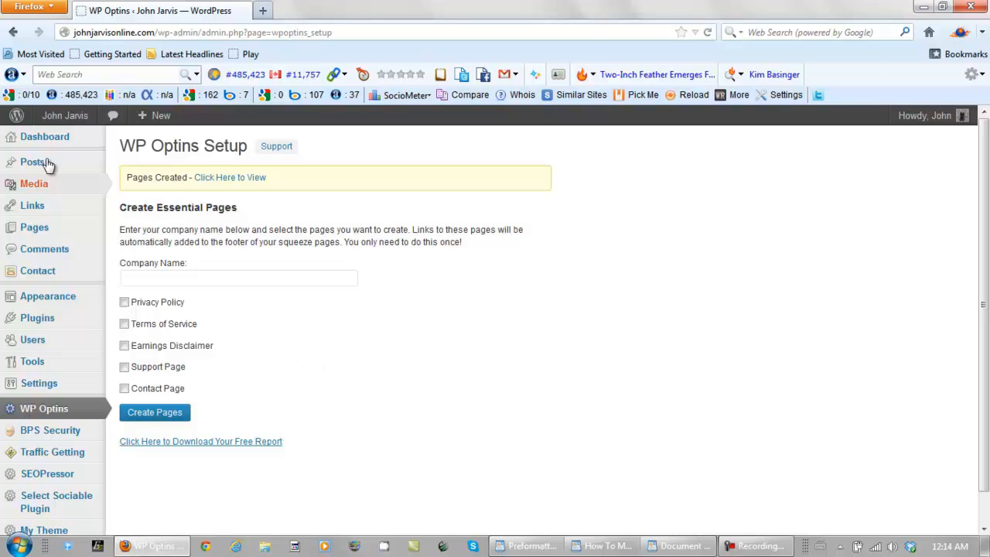
# Open the WP Optins Contact Page draft from the site's page list for editing.
pyautogui.moveTo(120, 233)
pyautogui.click(150, 230)
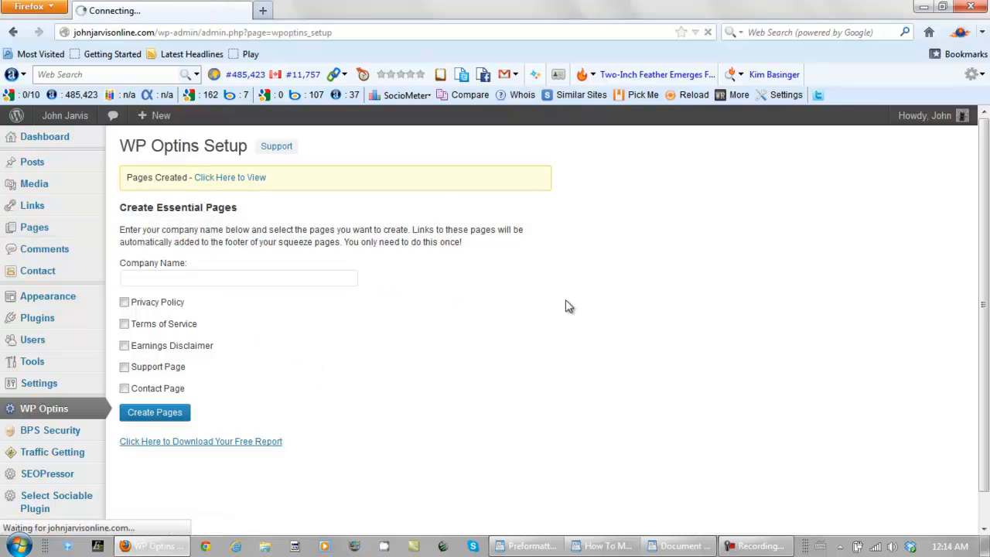
pyautogui.moveTo(984, 145); pyautogui.dragTo(987, 349)
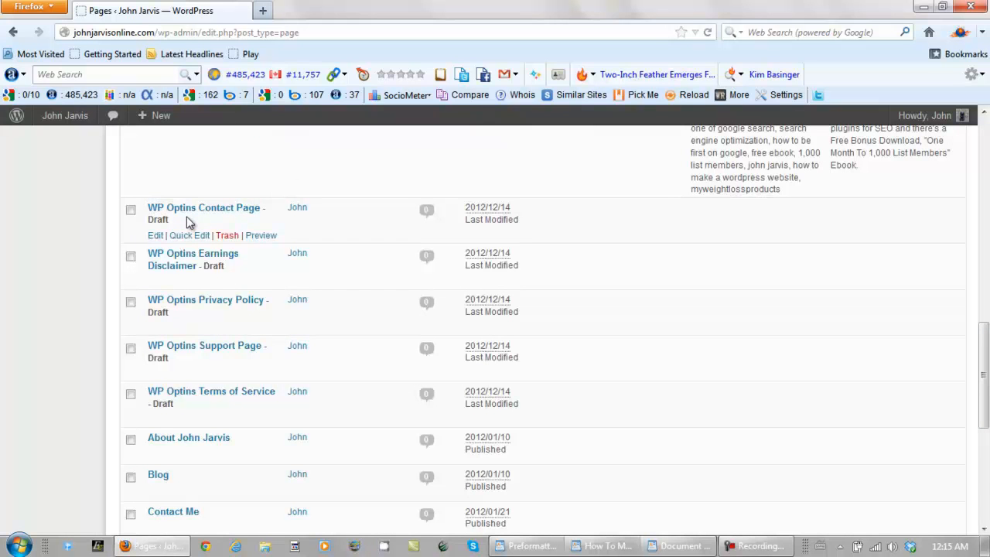
pyautogui.click(155, 239)
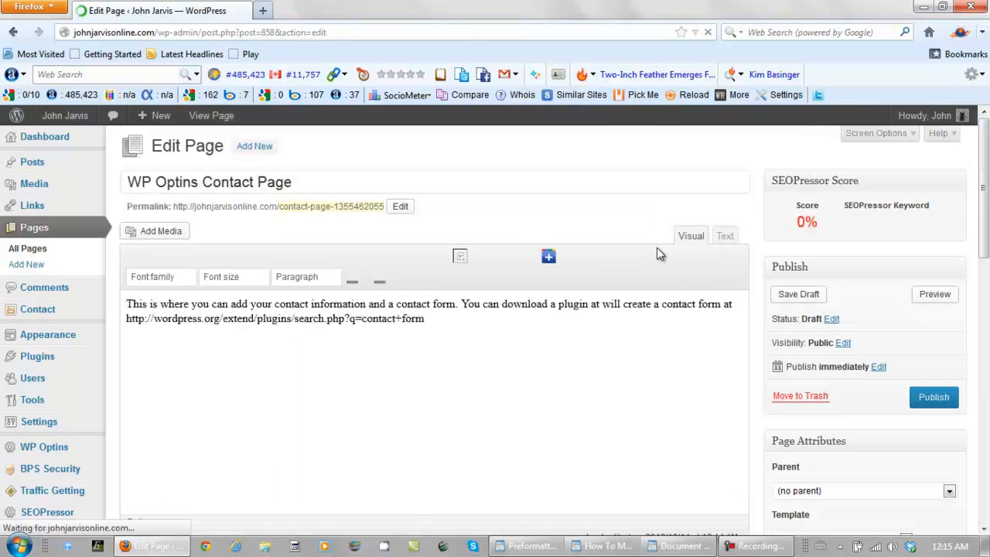
# Copy the contact text from the WordPad document and replace the contact page's placeholder text with it.
pyautogui.click(670, 547)
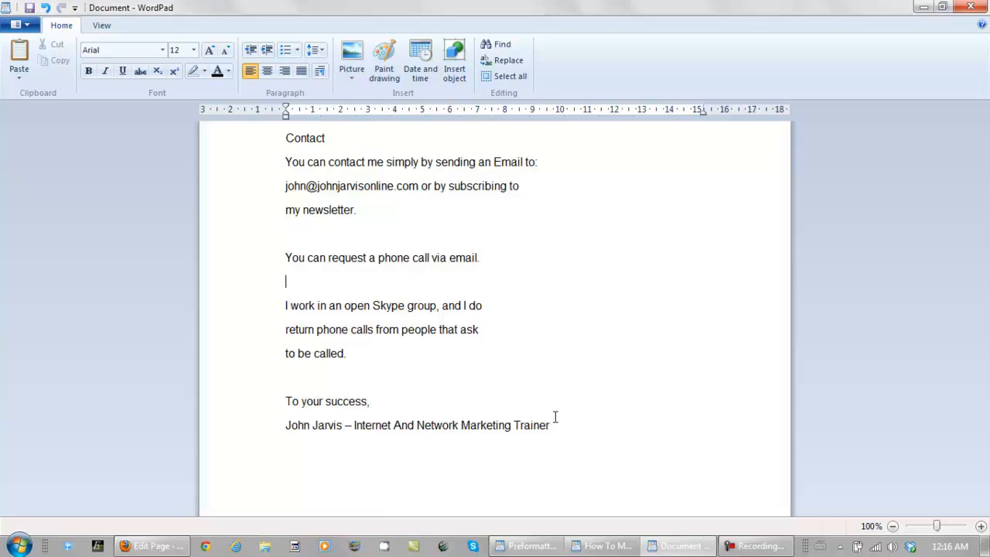
pyautogui.moveTo(554, 425); pyautogui.dragTo(304, 147)
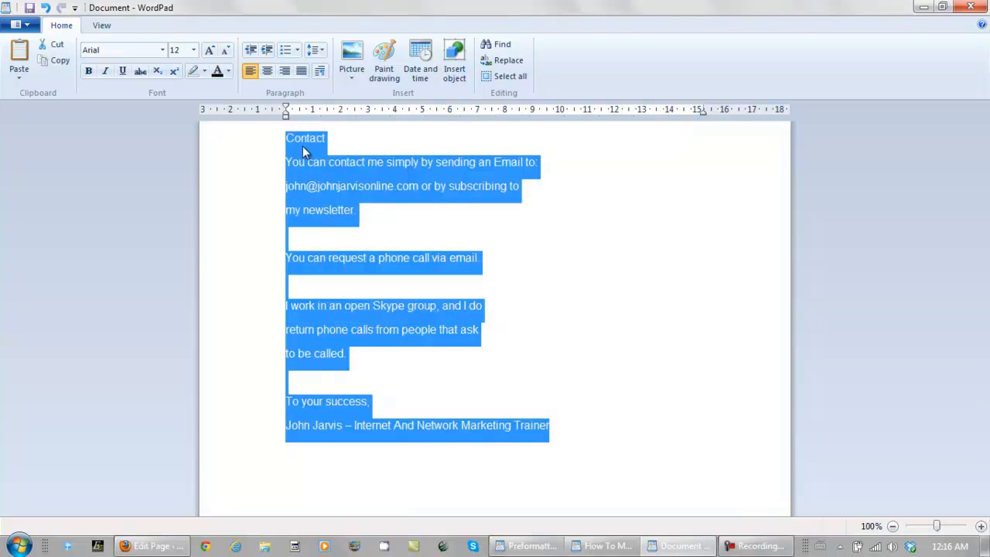
pyautogui.click(677, 548)
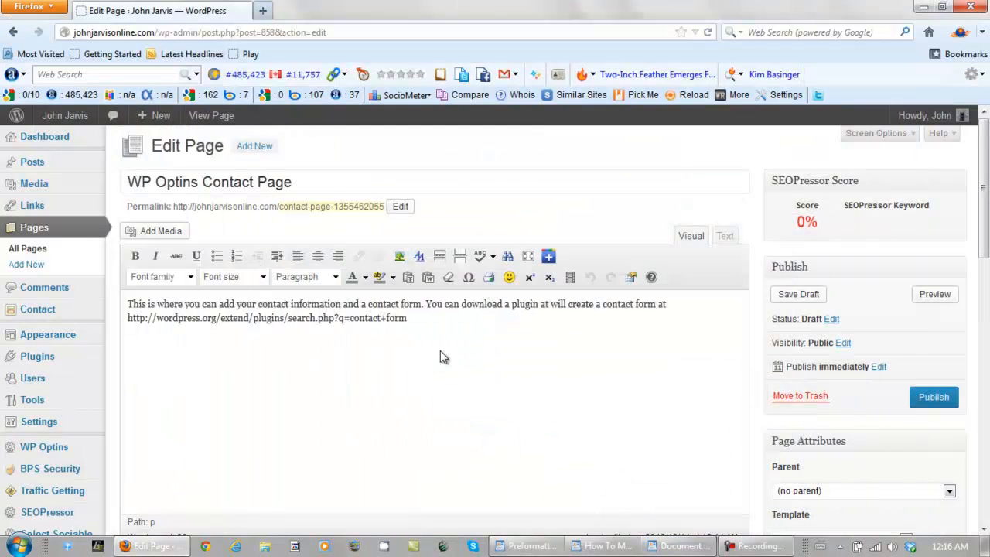
pyautogui.moveTo(434, 334); pyautogui.dragTo(114, 297)
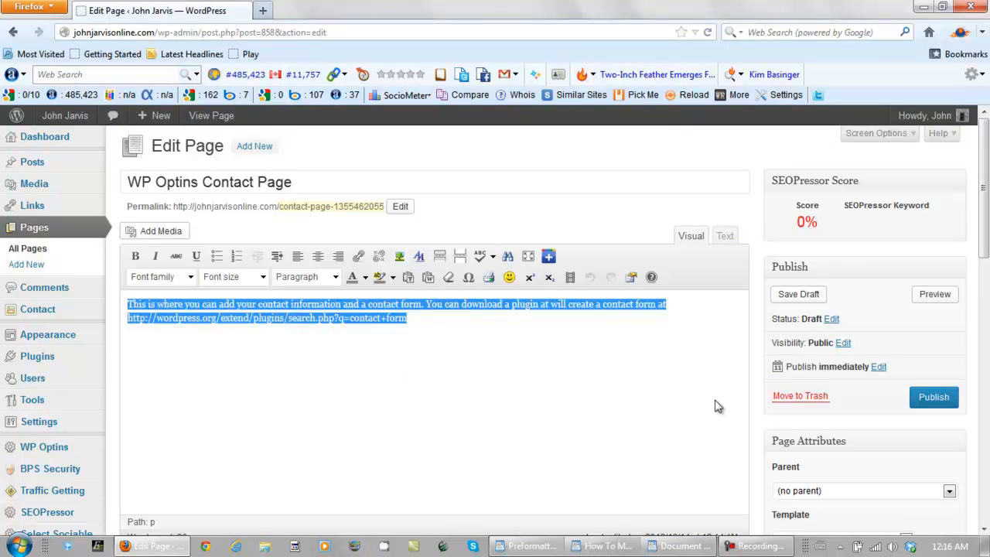
pyautogui.scroll(-8, 716, 407)
pyautogui.moveTo(981, 308); pyautogui.dragTo(973, 186)
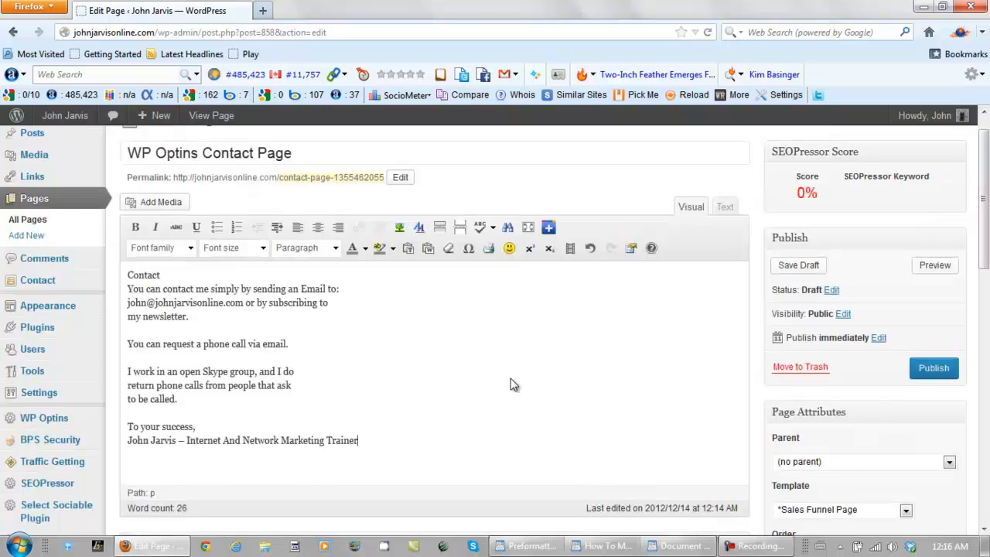
# Format all of the contact page's body text at size 4 (14pt) in black.
pyautogui.moveTo(360, 448); pyautogui.dragTo(128, 272)
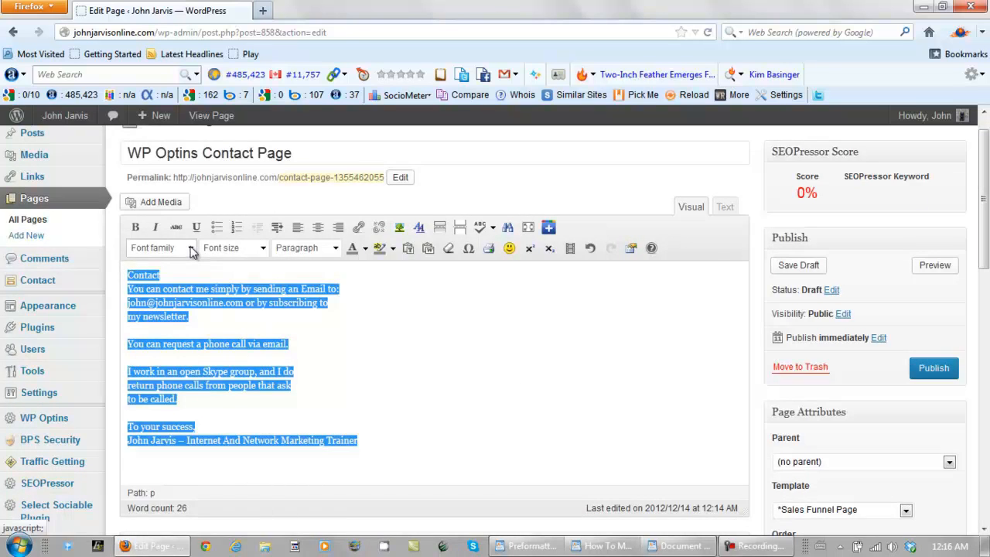
pyautogui.click(264, 247)
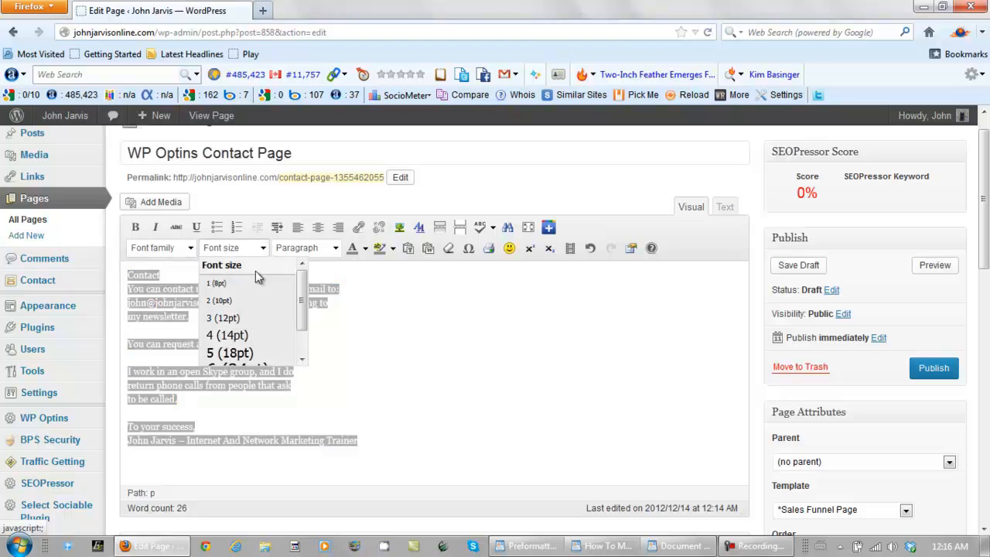
pyautogui.click(228, 335)
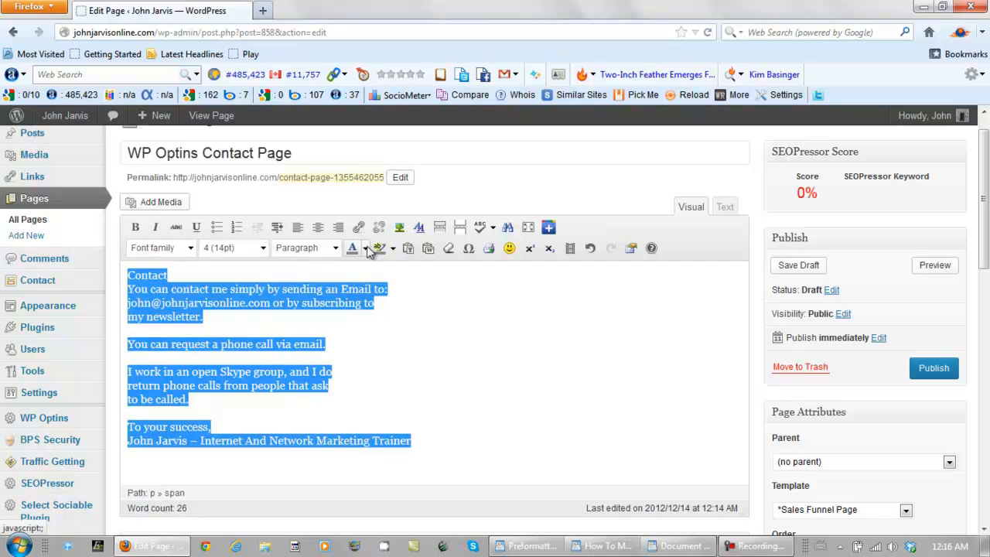
pyautogui.click(366, 248)
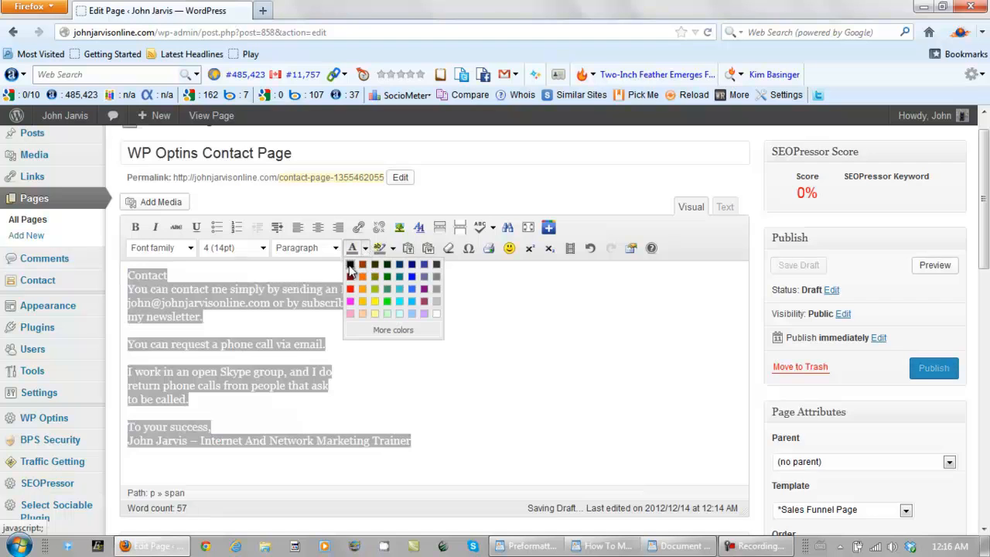
pyautogui.click(350, 267)
pyautogui.click(405, 376)
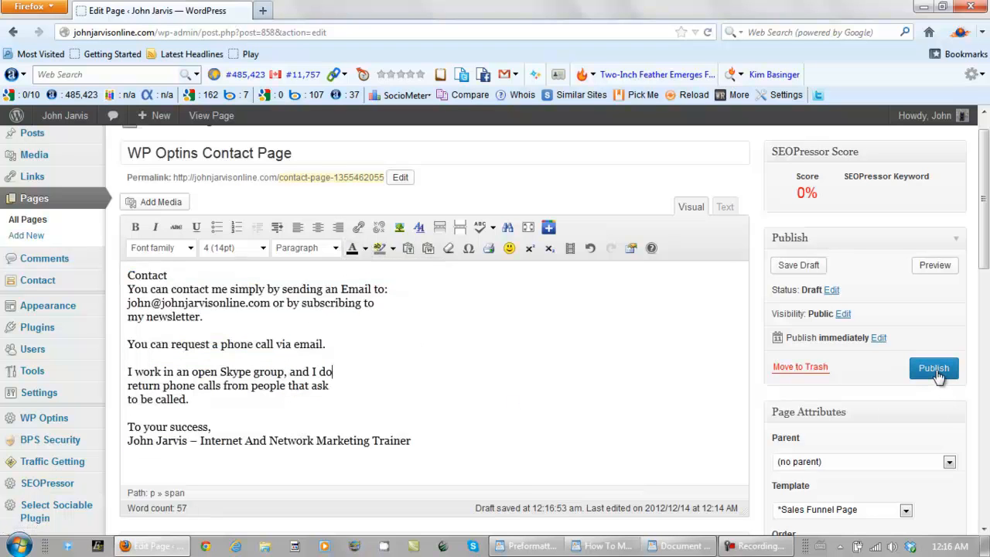
# Publish the contact page, preview it in a separate tab and return to the editor.
pyautogui.click(934, 369)
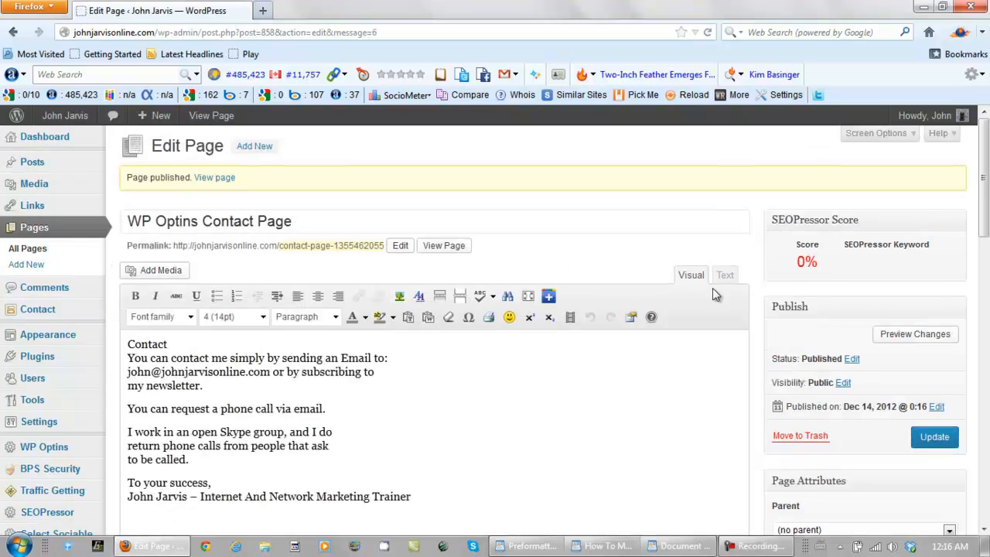
pyautogui.click(896, 335)
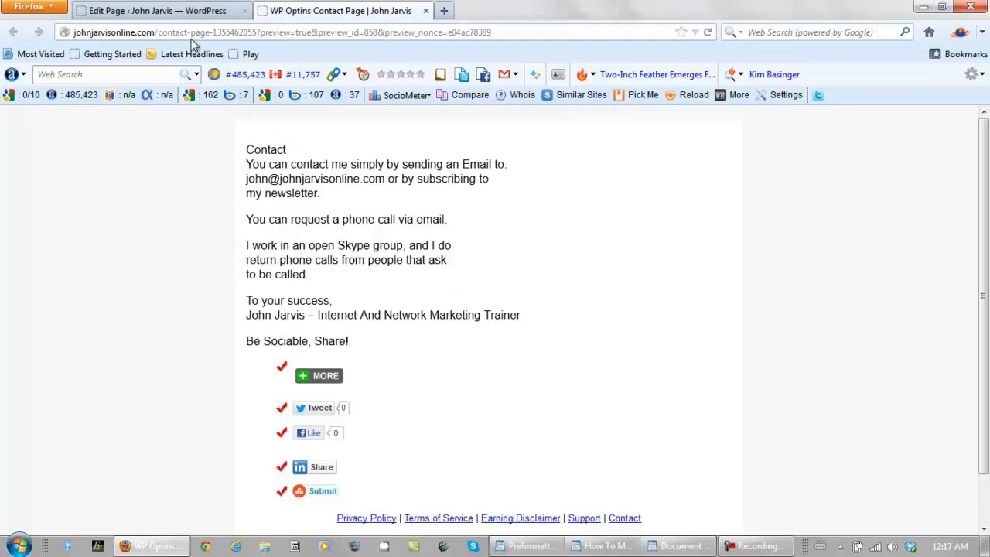
pyautogui.click(189, 14)
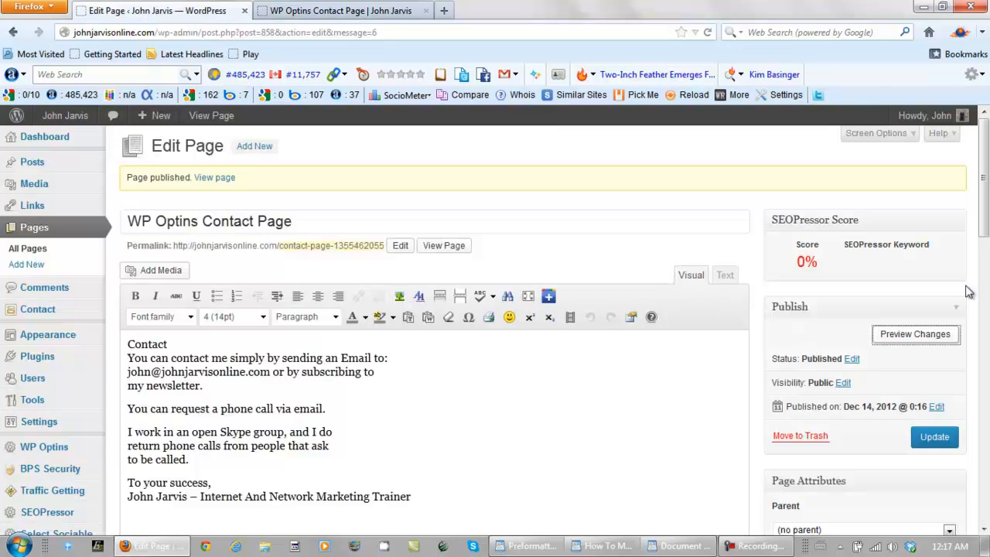
# Turn off the social sharing buttons for the contact page and update the page.
pyautogui.moveTo(985, 232); pyautogui.dragTo(986, 211)
pyautogui.click(777, 341)
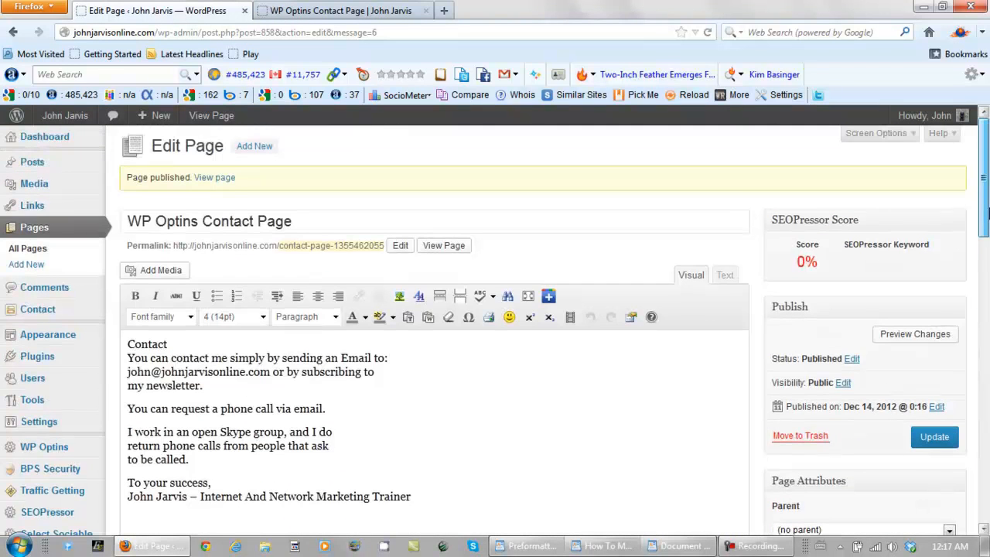
pyautogui.click(934, 437)
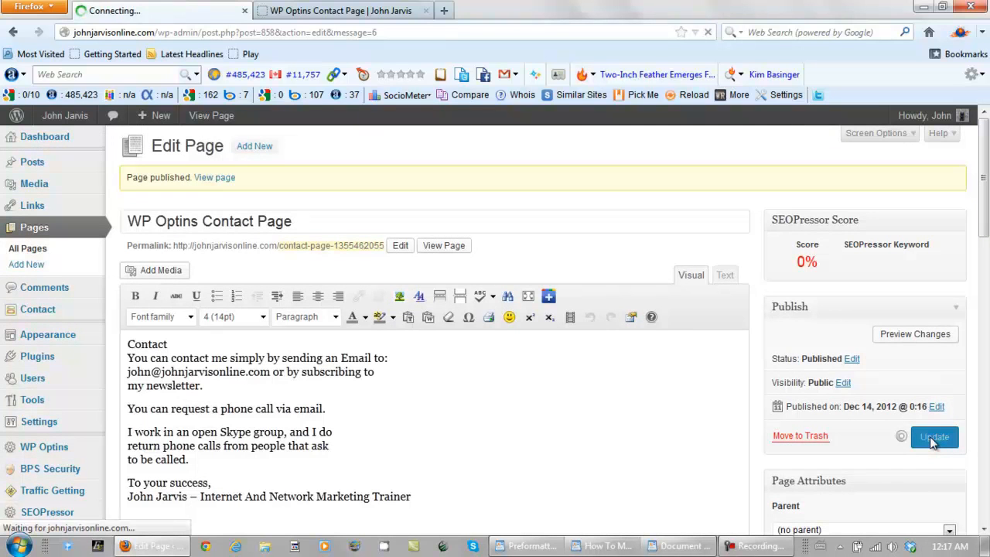
# Preview the updated contact page to check its layout without sharing buttons, and return to the editor.
pyautogui.click(915, 334)
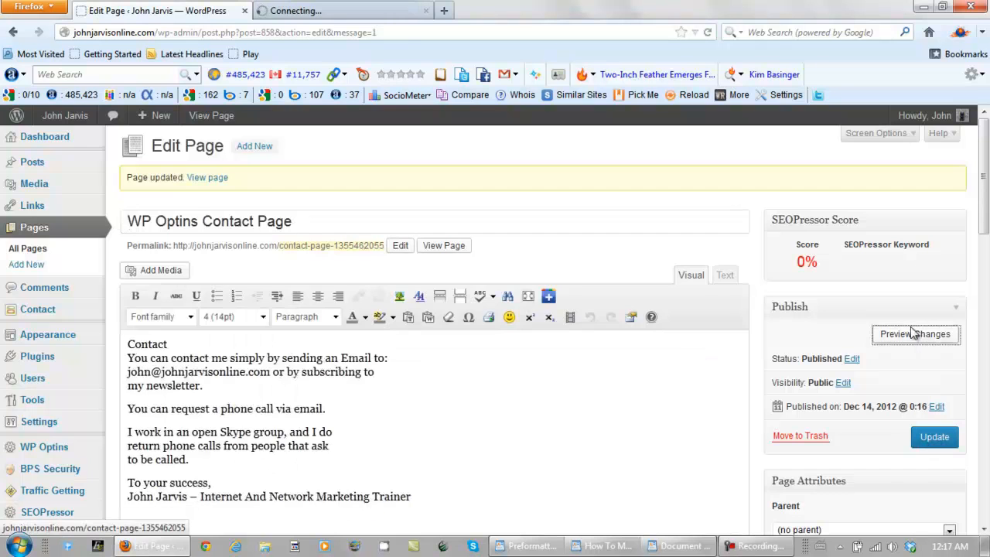
pyautogui.click(379, 12)
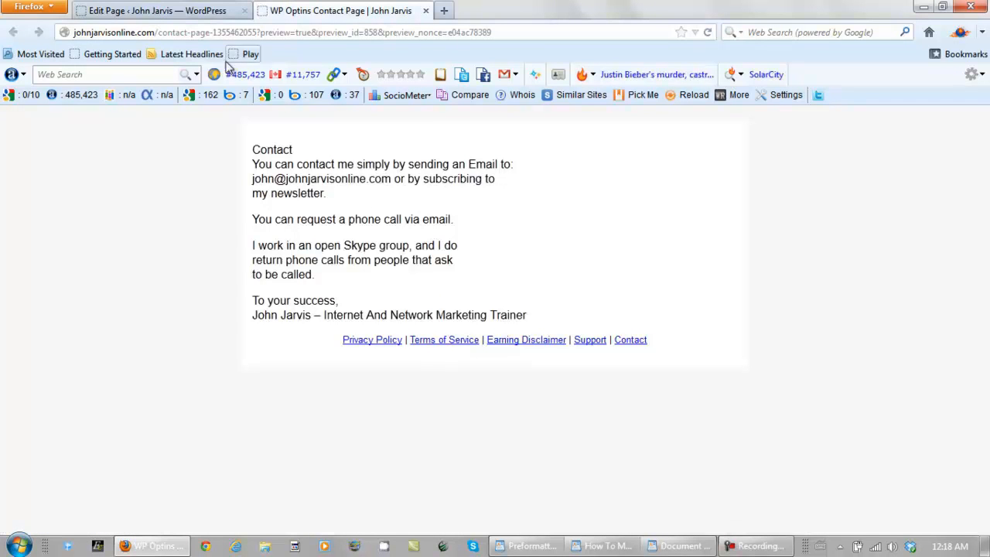
pyautogui.click(176, 12)
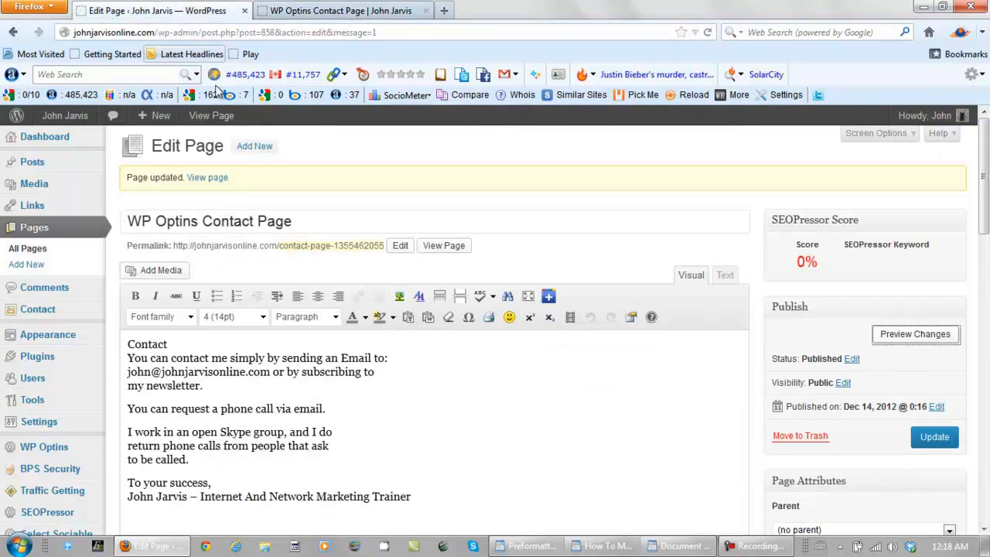
# Remove "WP Optins" from the page title so it reads Contact Page.
pyautogui.moveTo(197, 222); pyautogui.dragTo(96, 210)
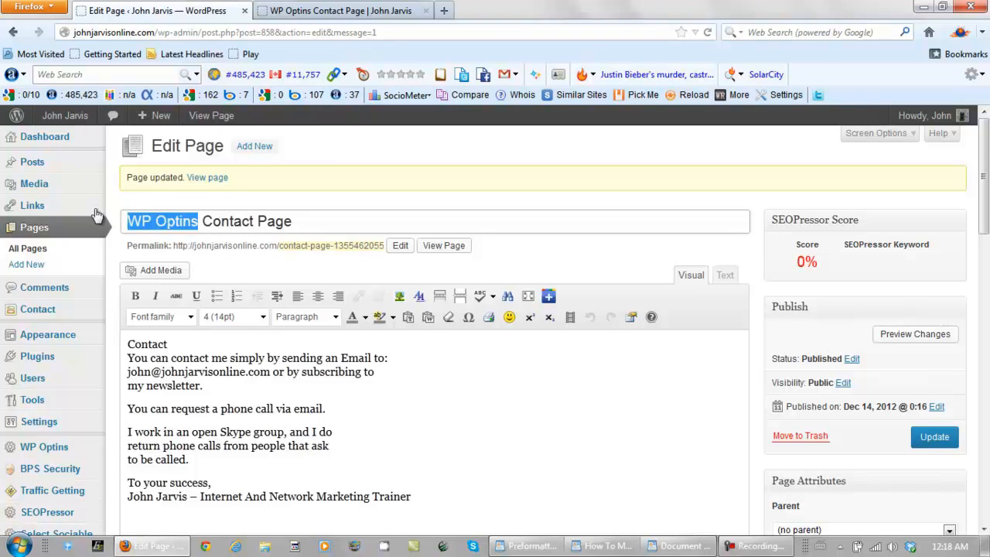
pyautogui.moveTo(97, 211)
pyautogui.press('BackSpace')
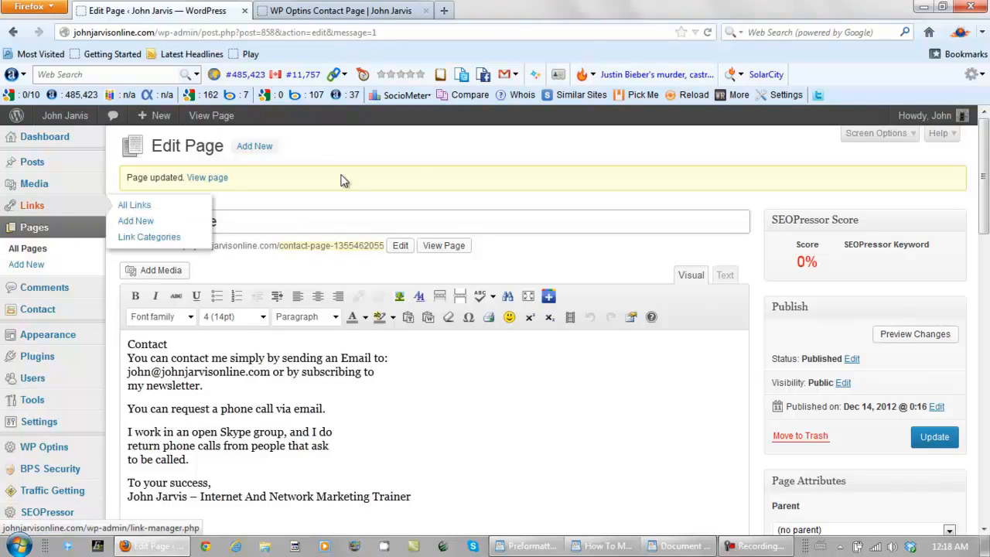
# Shorten the contact page's permalink to contact-page and update the page.
pyautogui.click(331, 245)
pyautogui.moveTo(333, 245); pyautogui.dragTo(392, 246)
pyautogui.press('BackSpace')
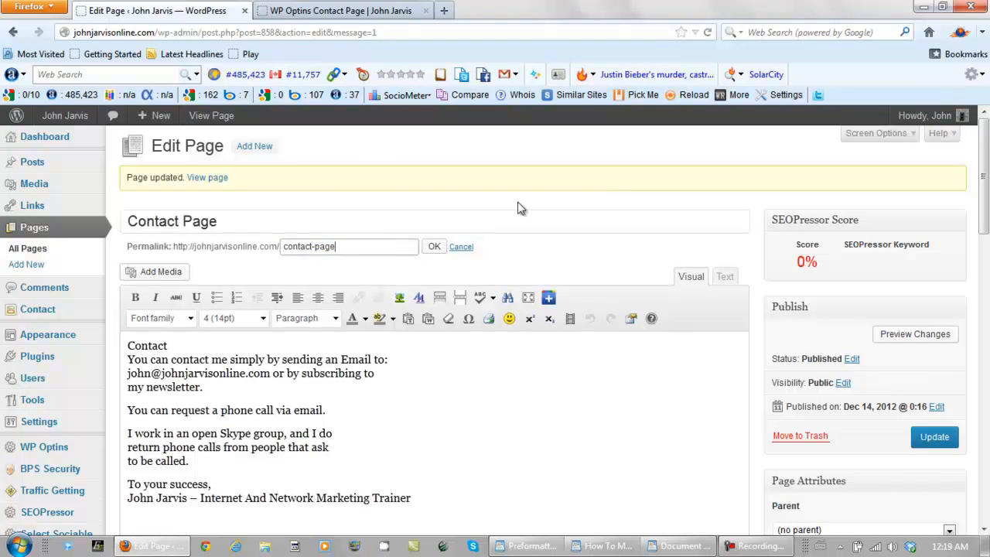
pyautogui.click(435, 247)
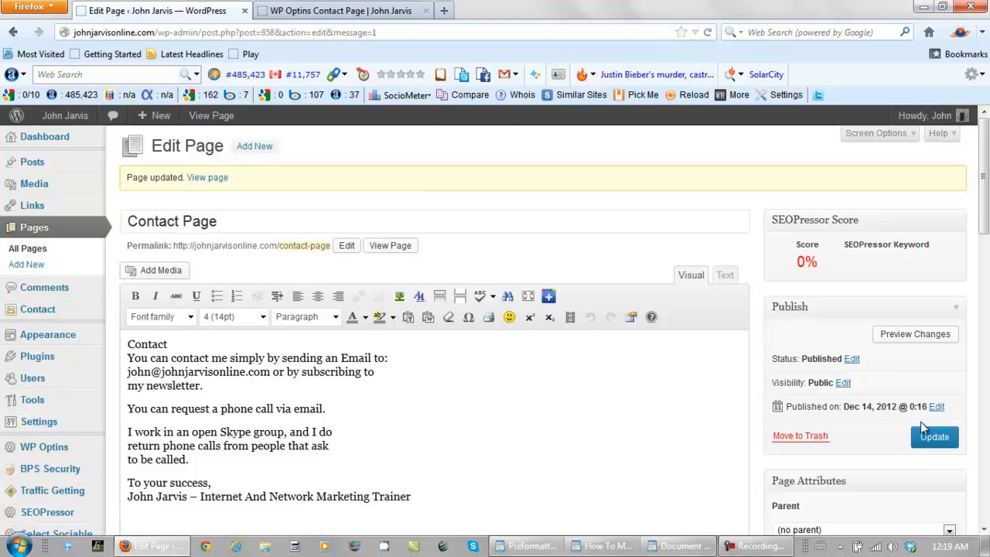
pyautogui.click(934, 437)
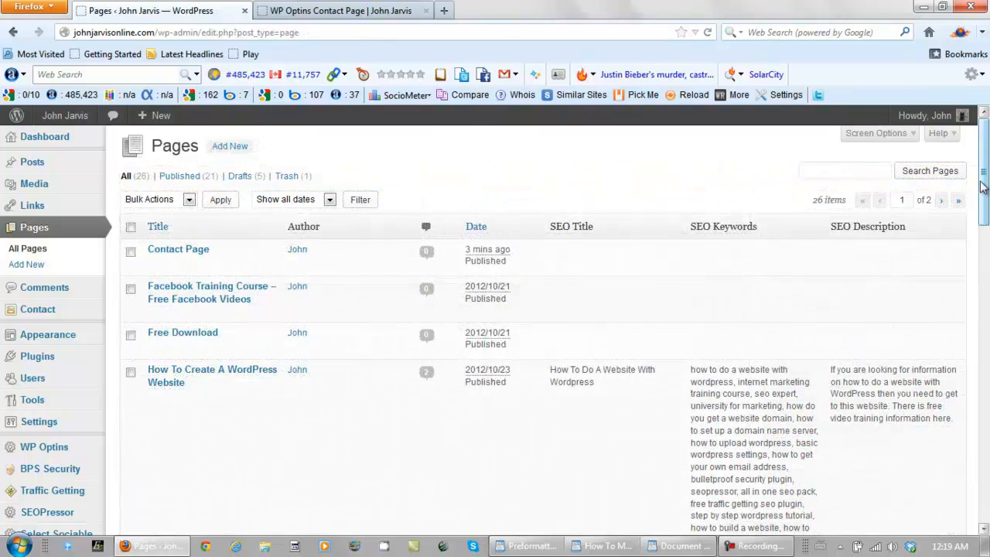
# Open the WP Optins Earnings Disclaimer draft from the page list for editing.
pyautogui.moveTo(984, 174); pyautogui.dragTo(985, 308)
pyautogui.scroll(-7, 222, 211)
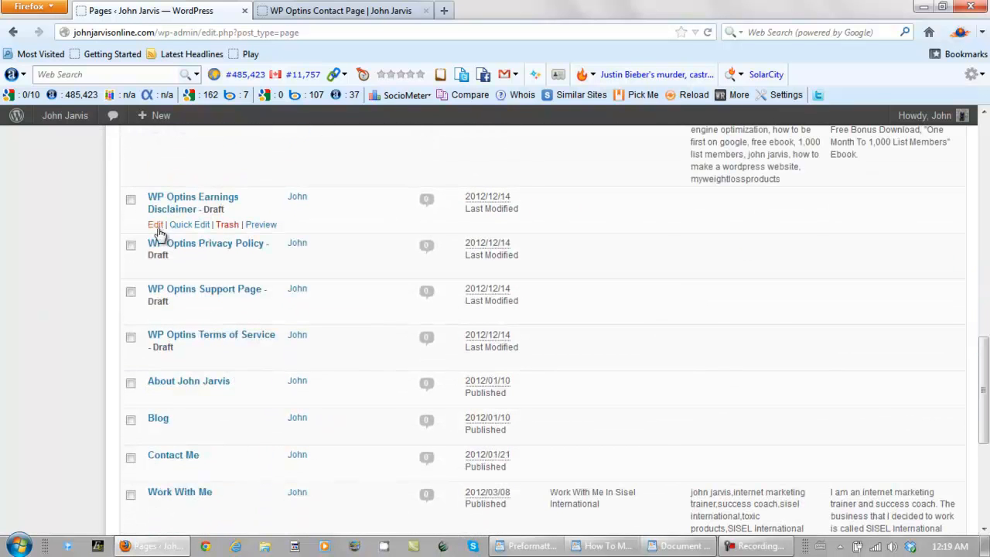
pyautogui.click(156, 226)
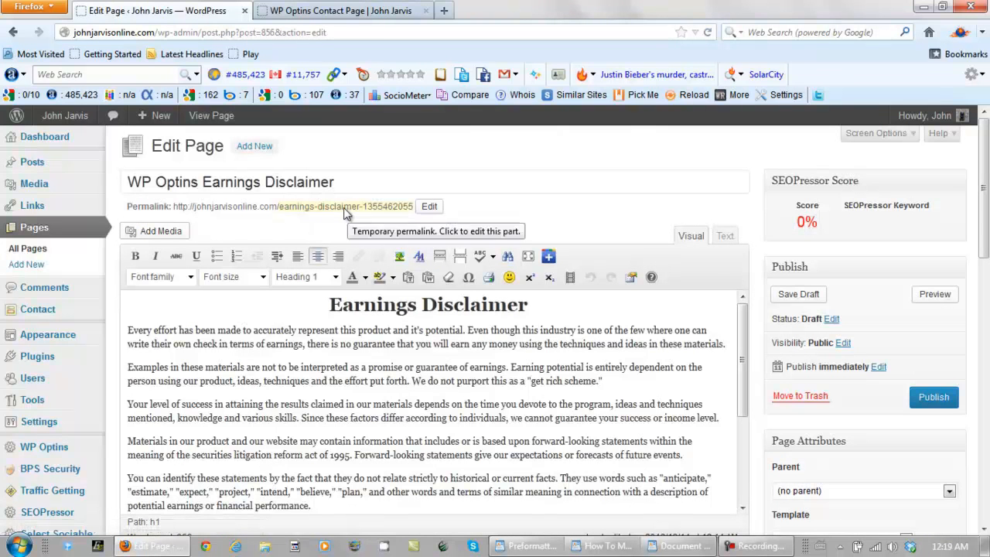
# Shorten the earnings disclaimer page's permalink to earnings-disclaimer by removing its number suffix.
pyautogui.moveTo(197, 181); pyautogui.dragTo(112, 183)
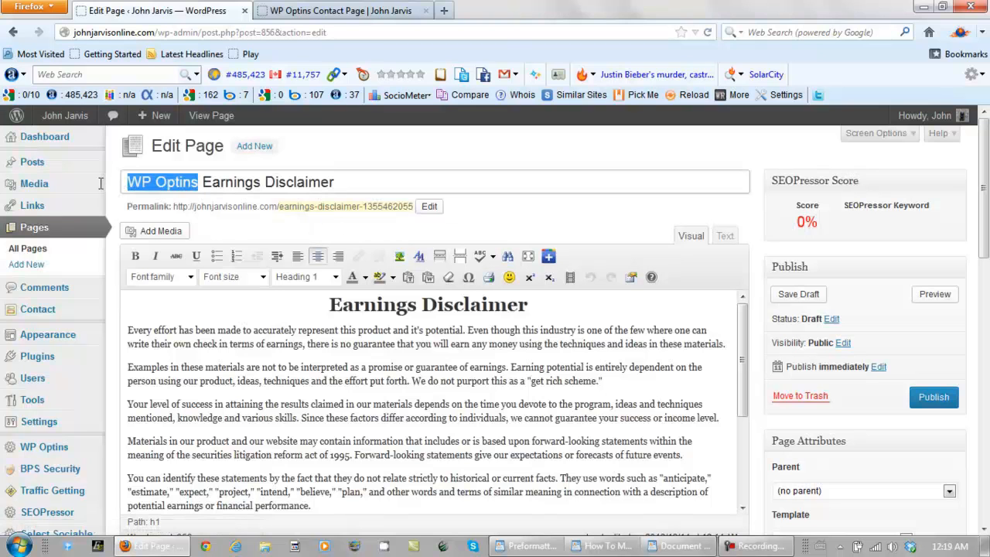
pyautogui.click(452, 183)
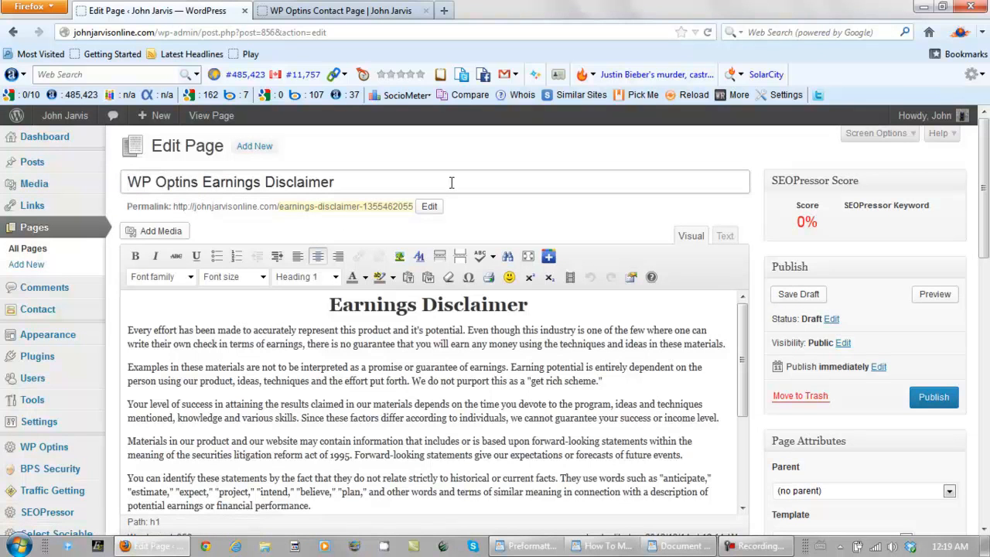
pyautogui.doubleClick(387, 210)
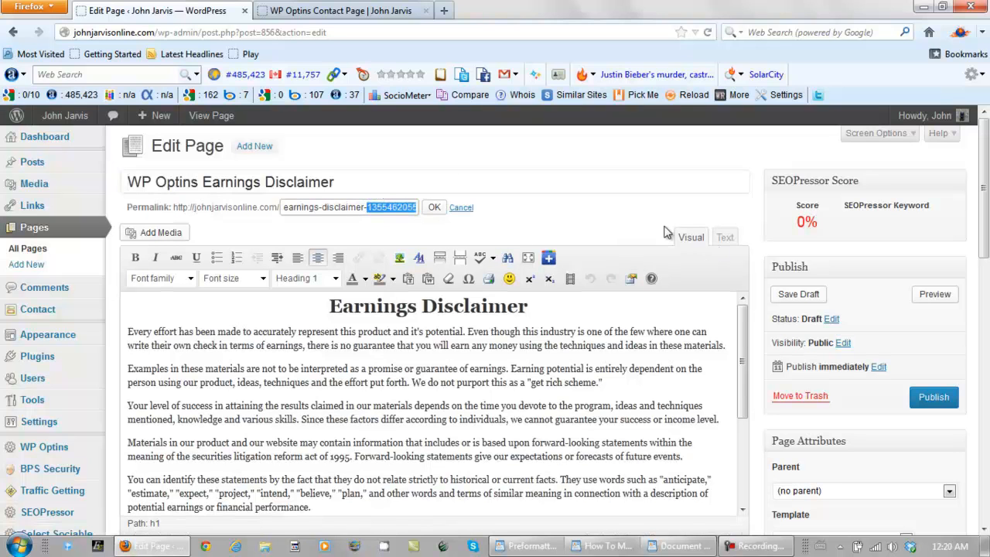
pyautogui.press('BackSpace')
pyautogui.press('BackSpace')
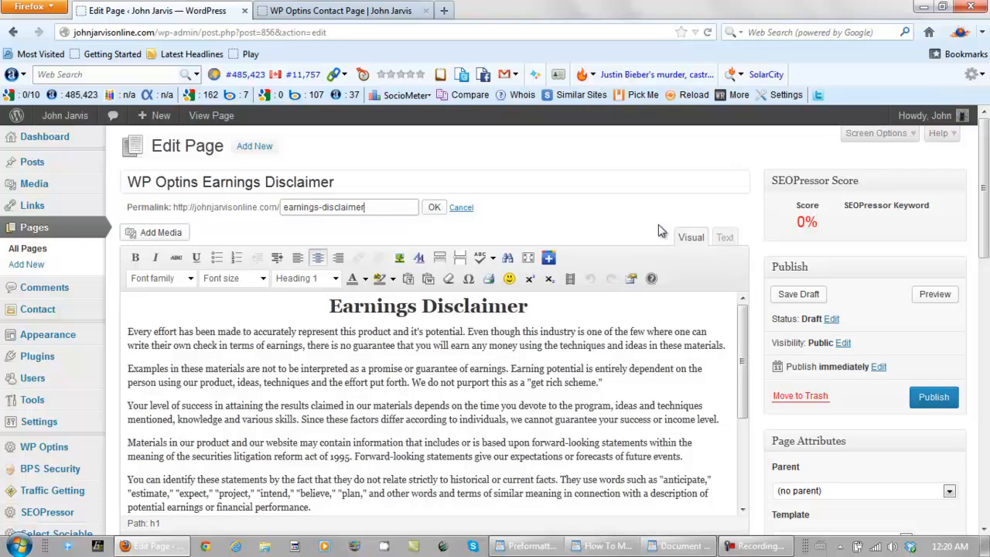
pyautogui.click(431, 209)
# Disable Sociable on the earnings disclaimer page and publish it.
pyautogui.moveTo(985, 188); pyautogui.dragTo(964, 313)
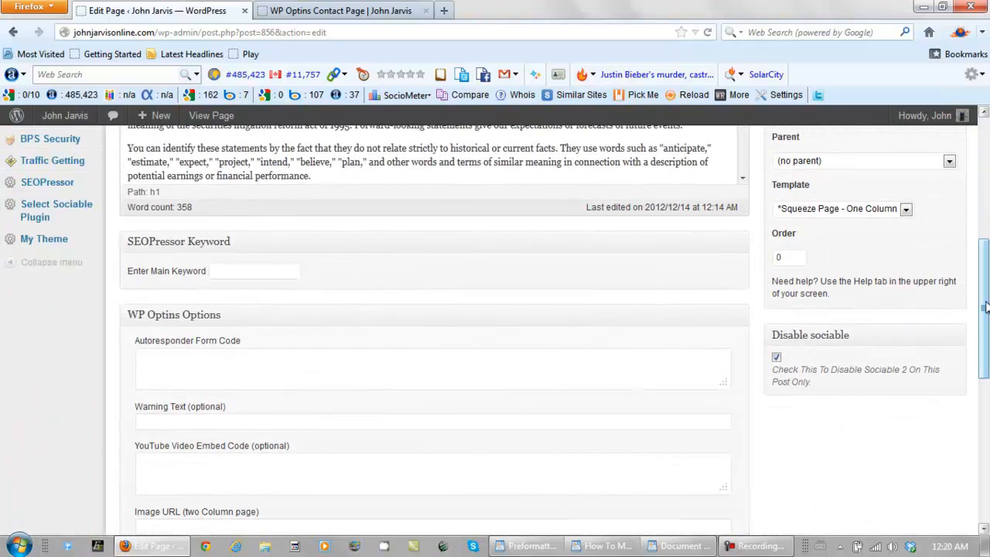
pyautogui.moveTo(984, 309); pyautogui.dragTo(984, 186)
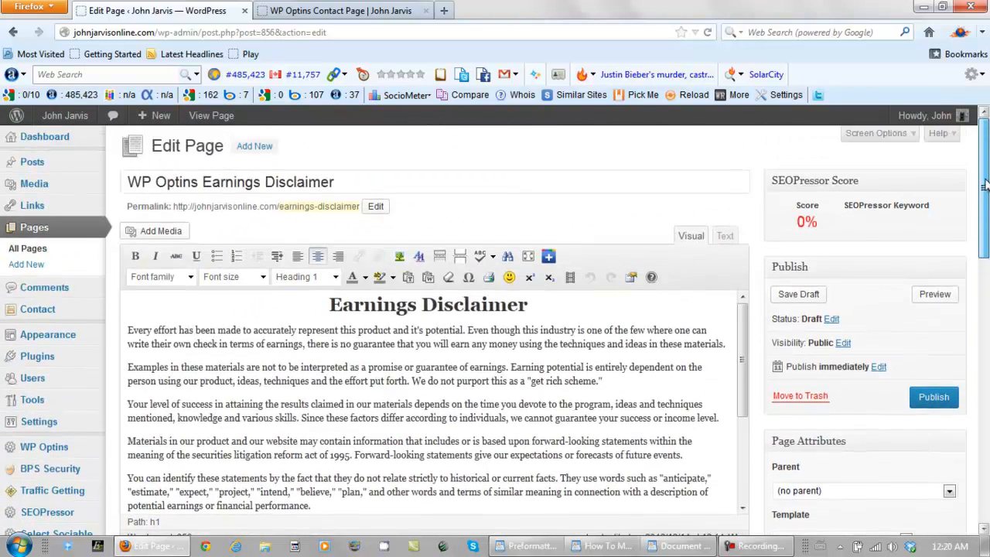
pyautogui.click(932, 397)
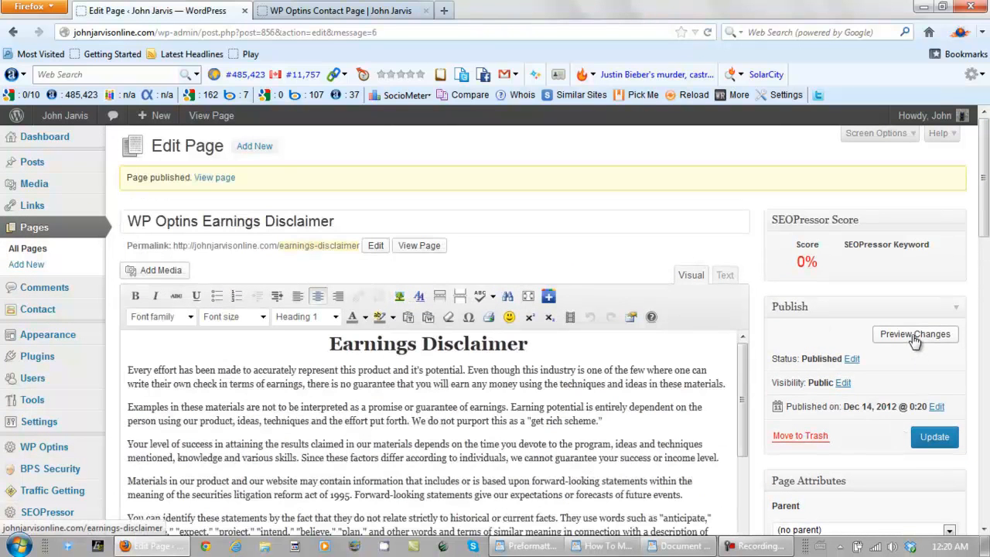
# Preview the published earnings disclaimer, check its text down to the copyright line and footer links, and return to the editor.
pyautogui.click(915, 335)
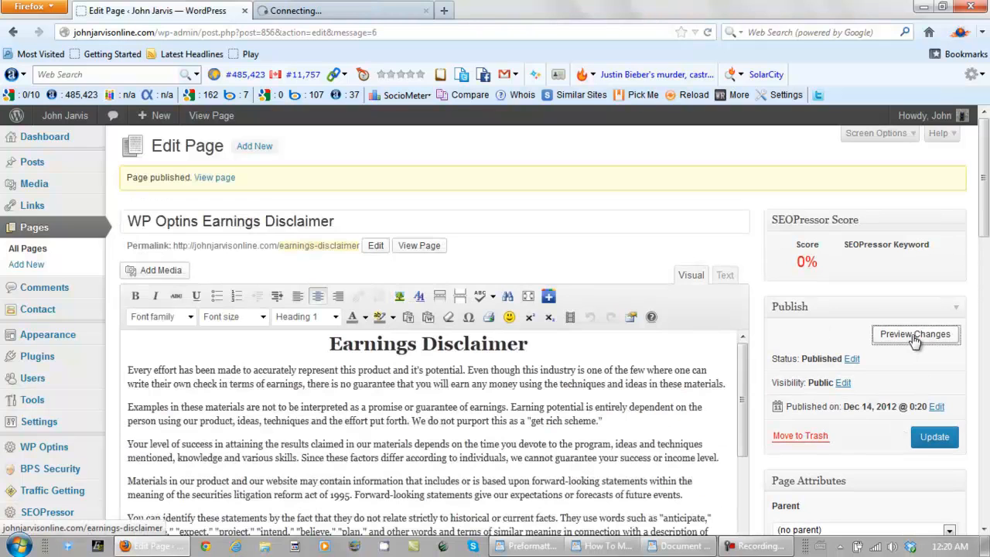
pyautogui.click(370, 15)
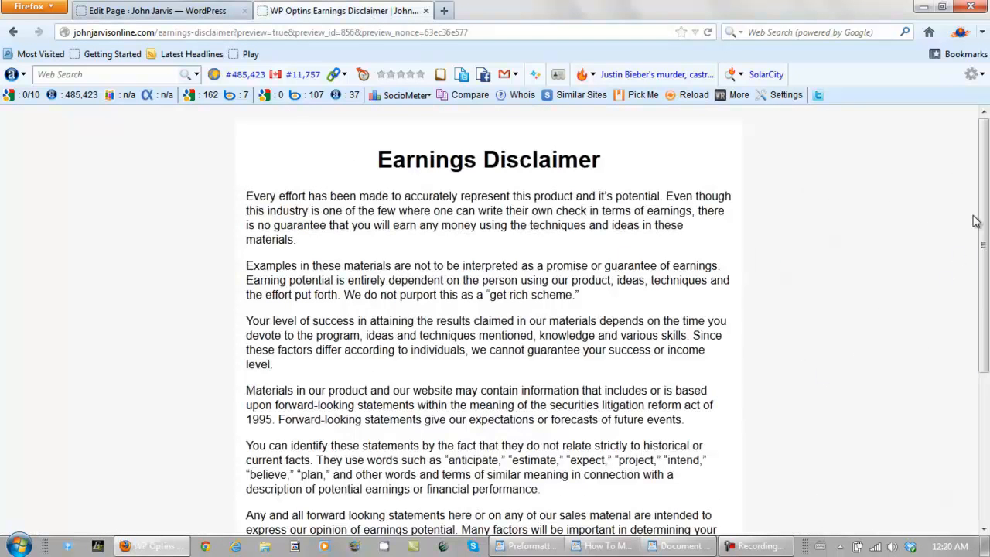
pyautogui.scroll(-5, 973, 232)
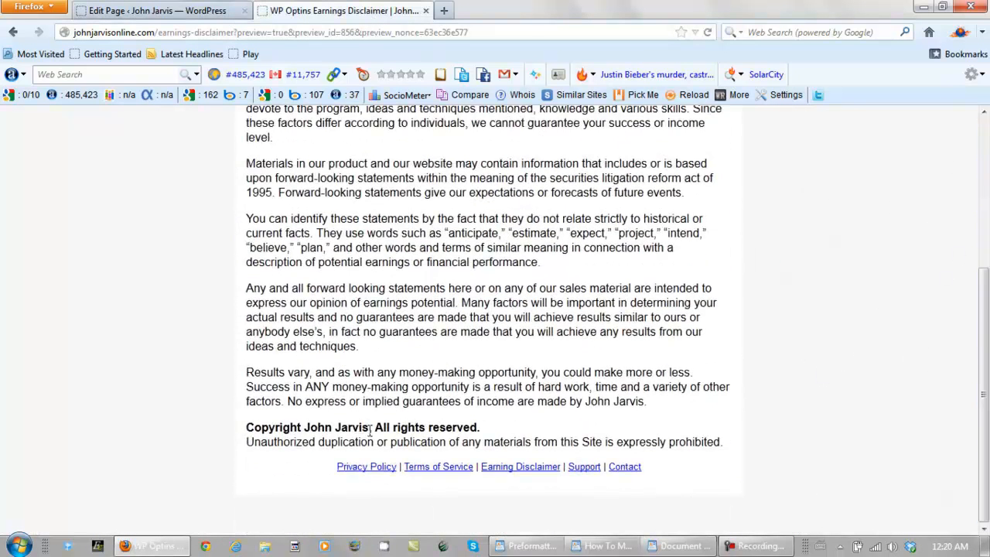
pyautogui.moveTo(361, 426); pyautogui.dragTo(253, 423)
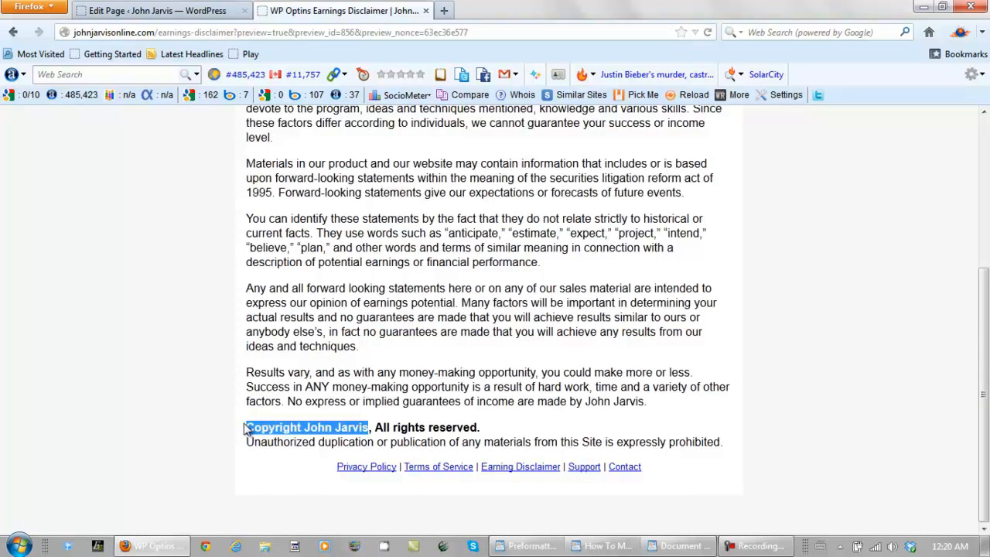
pyautogui.click(603, 369)
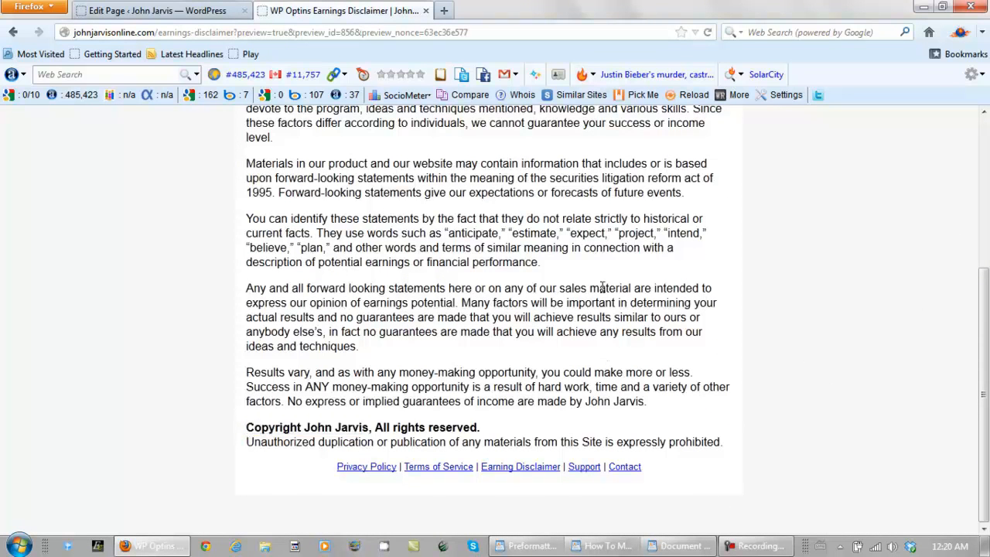
pyautogui.click(183, 17)
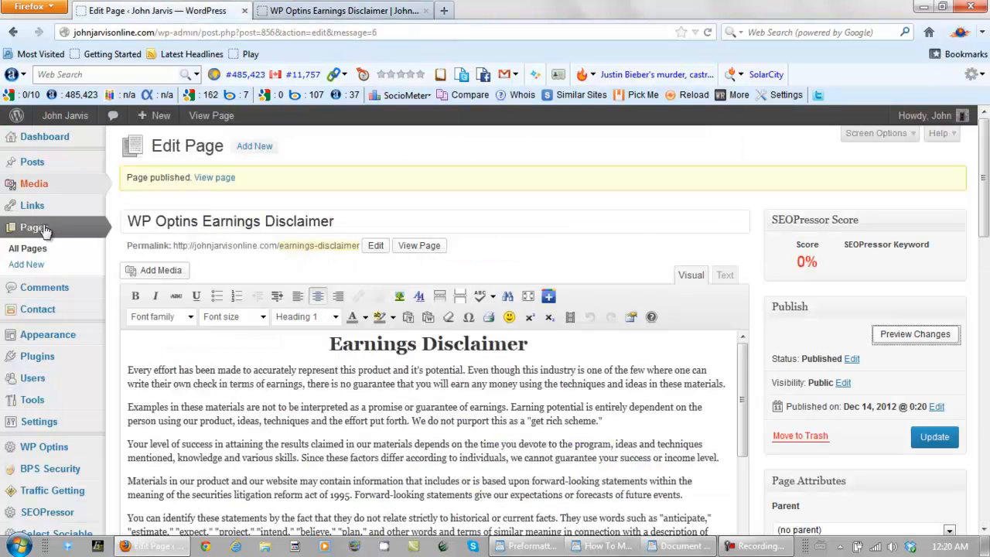
# Open the WP Optins Privacy Policy draft from the page list for editing.
pyautogui.click(33, 251)
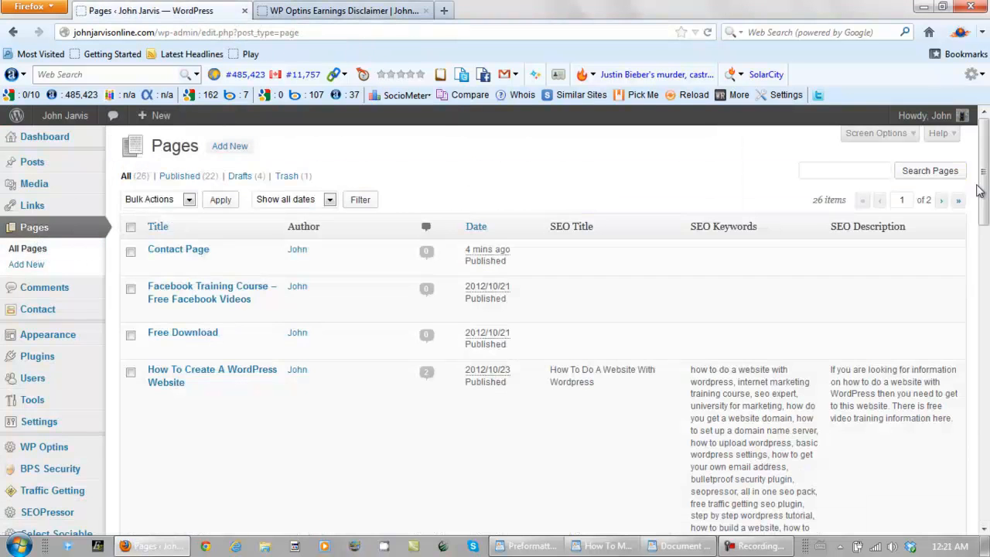
pyautogui.moveTo(982, 194); pyautogui.dragTo(985, 411)
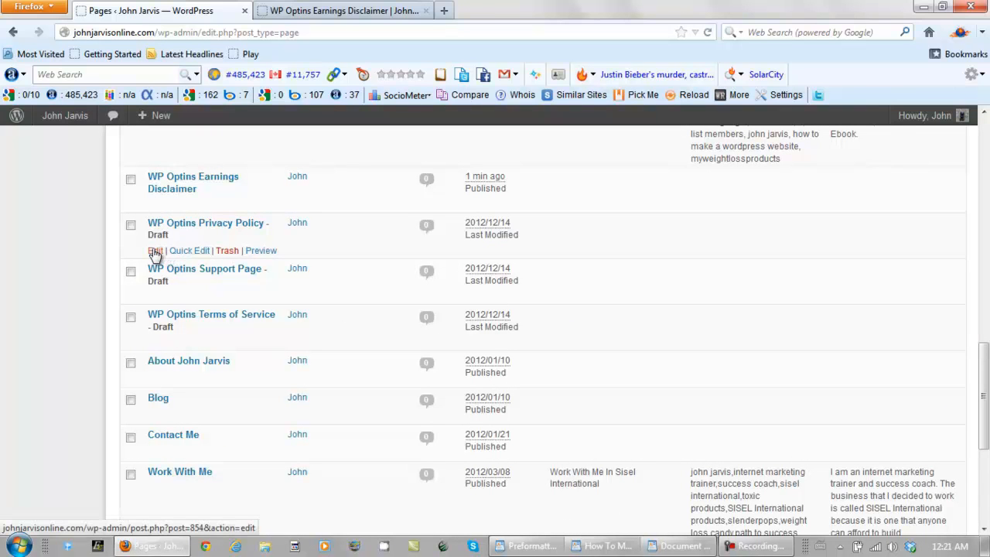
pyautogui.click(155, 251)
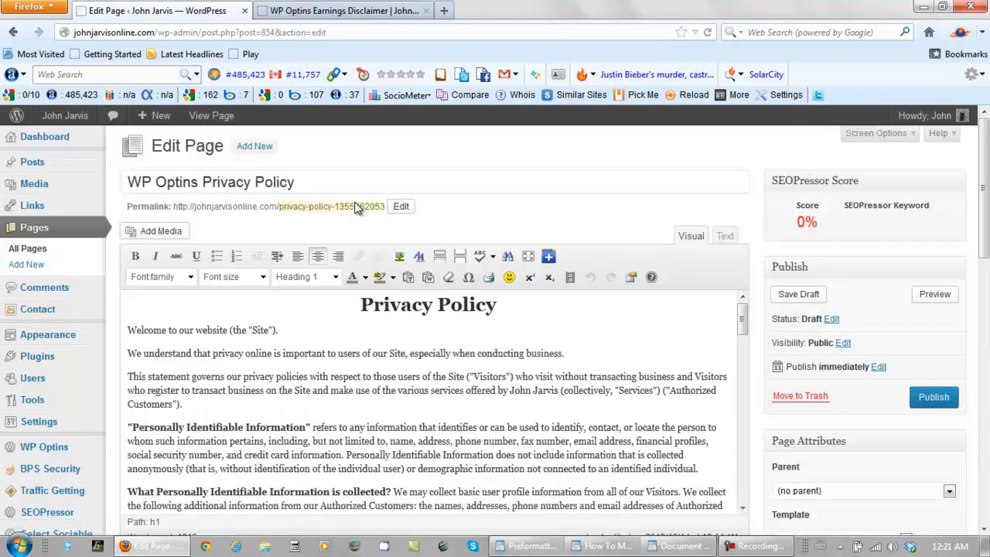
# Remove "WP Optins" from the page title so it reads Privacy Policy.
pyautogui.moveTo(987, 216)
pyautogui.mouseDown()
pyautogui.moveTo(987, 235)
pyautogui.moveTo(987, 223)
pyautogui.mouseUp()
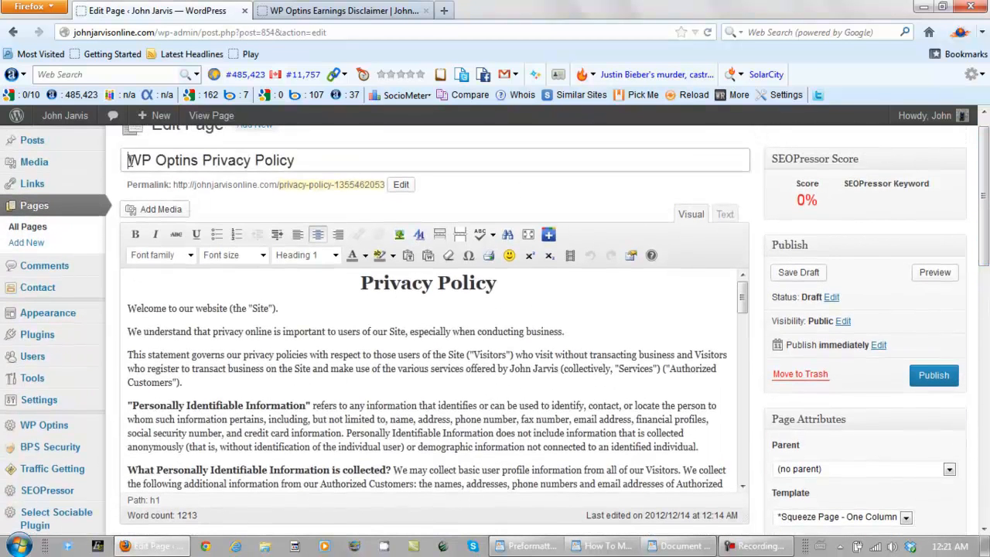
pyautogui.moveTo(128, 160); pyautogui.dragTo(194, 160)
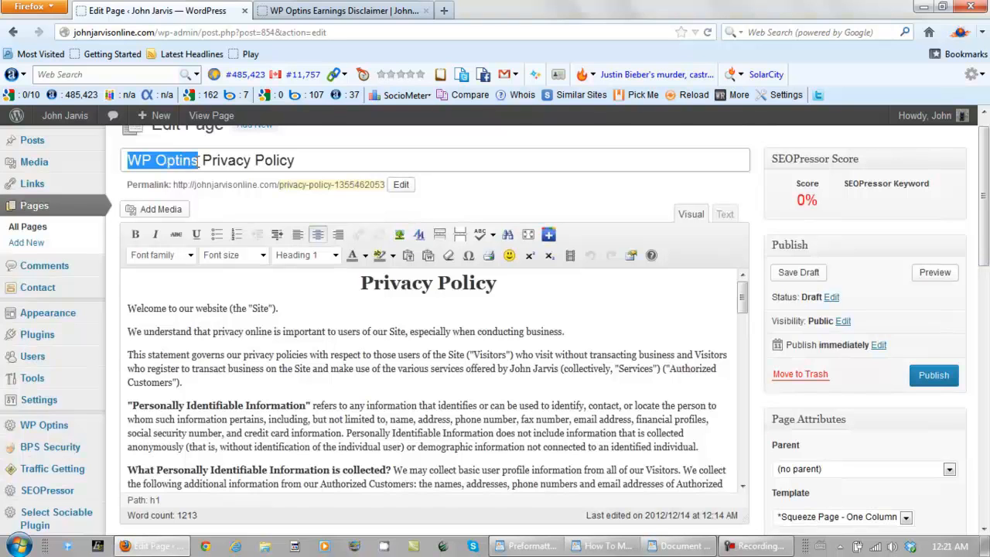
pyautogui.press('Delete')
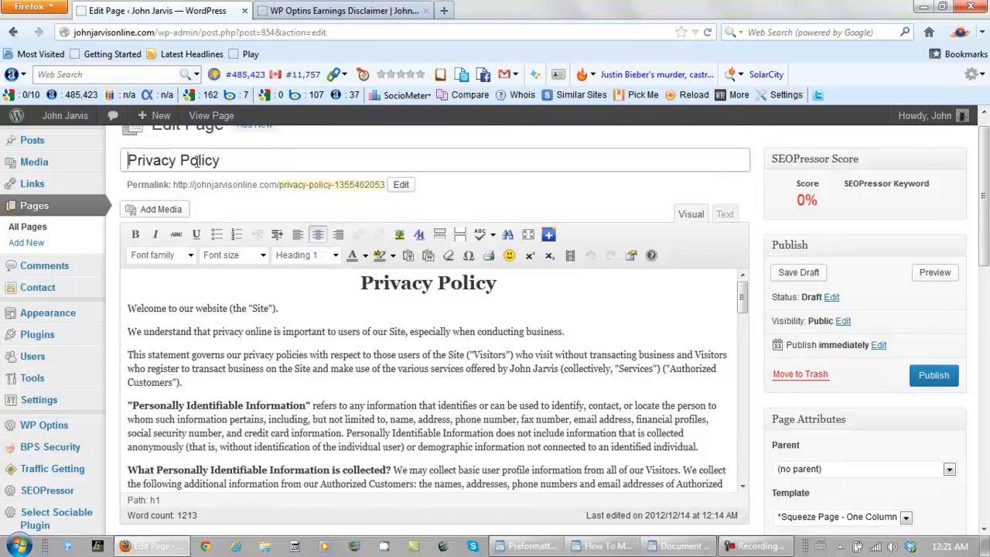
# Remove the number suffix from the privacy policy's permalink, entering privacy-policy, and publish the page.
pyautogui.doubleClick(339, 184)
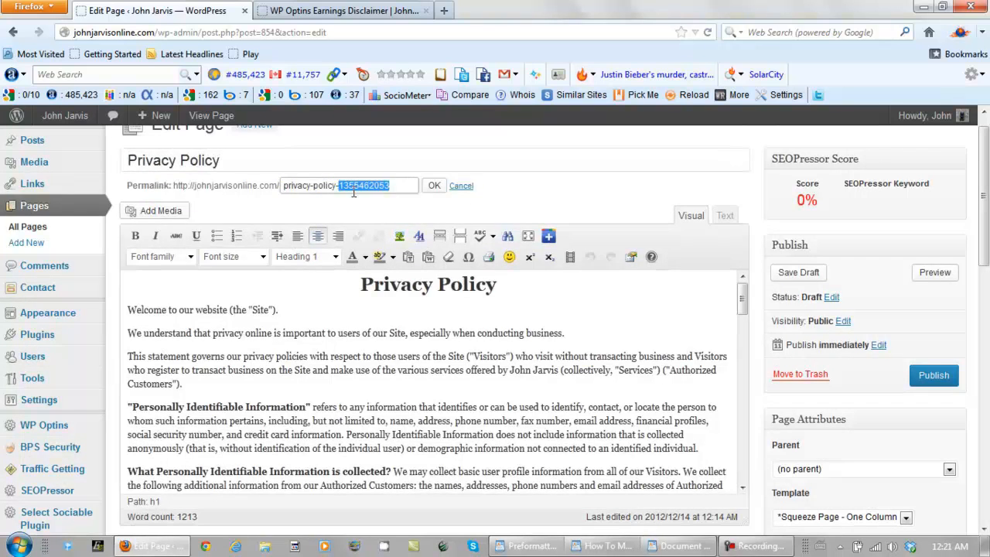
pyautogui.press('BackSpace')
pyautogui.press('BackSpace')
pyautogui.click(435, 189)
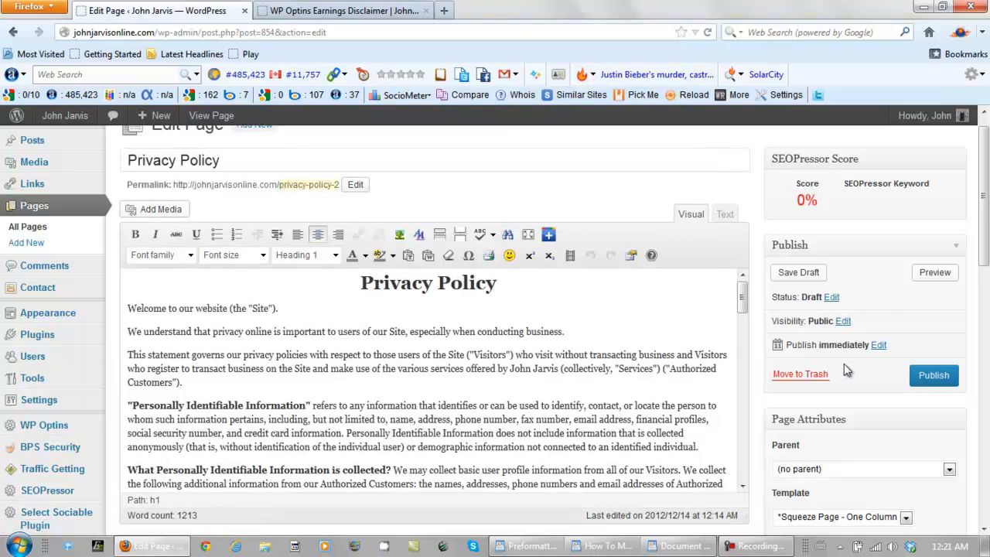
pyautogui.click(932, 375)
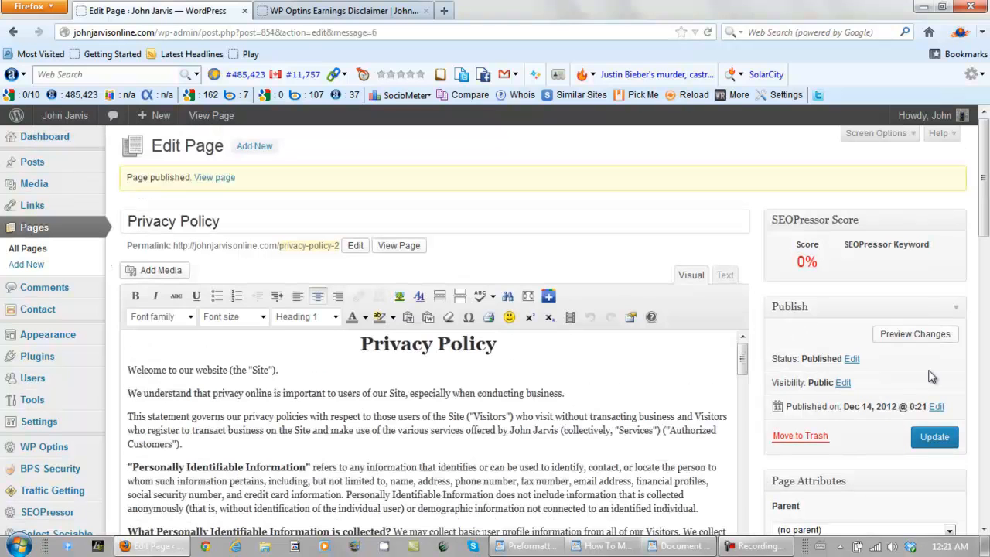
# Preview the published privacy policy page to check its layout, and return to the editor.
pyautogui.click(901, 338)
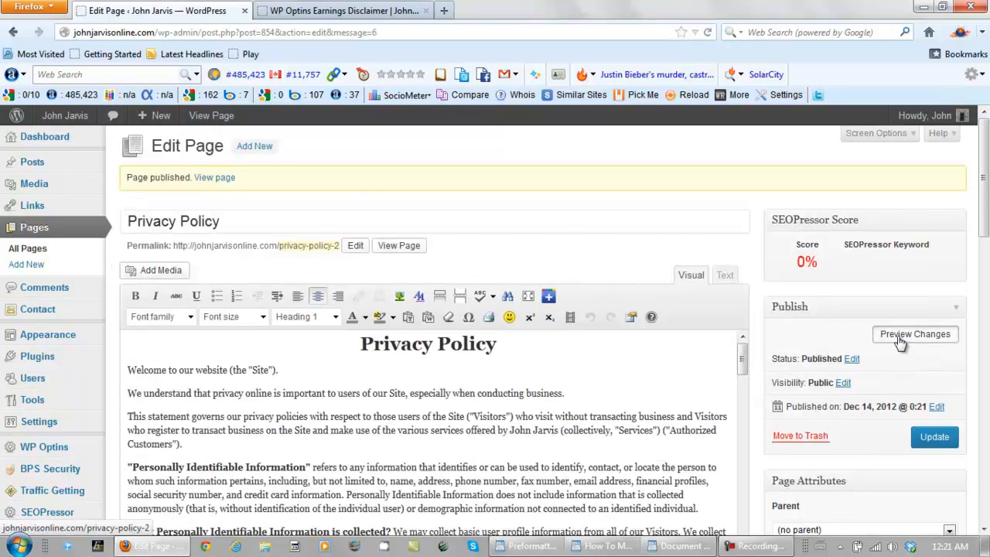
pyautogui.click(325, 11)
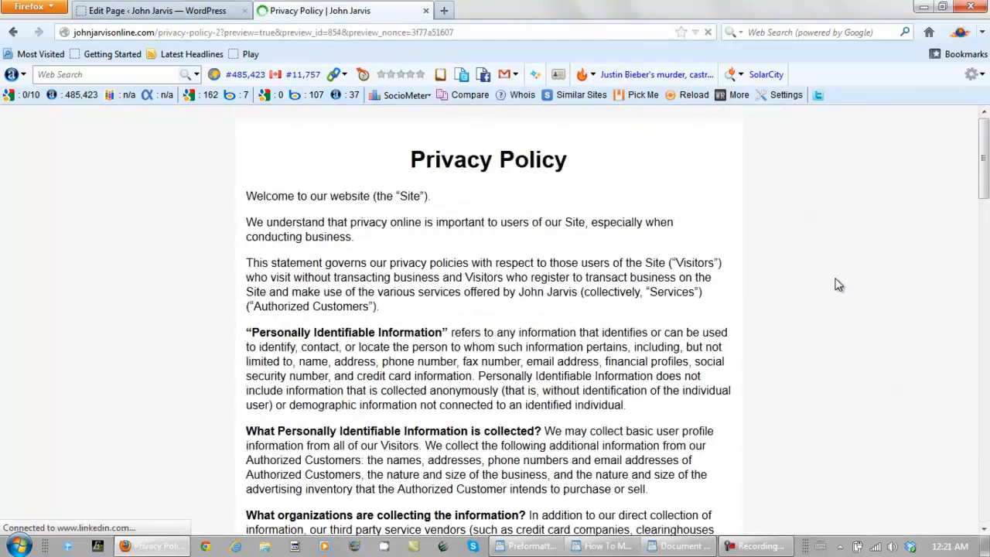
pyautogui.moveTo(986, 151)
pyautogui.mouseDown()
pyautogui.moveTo(985, 481)
pyautogui.moveTo(986, 159)
pyautogui.mouseUp()
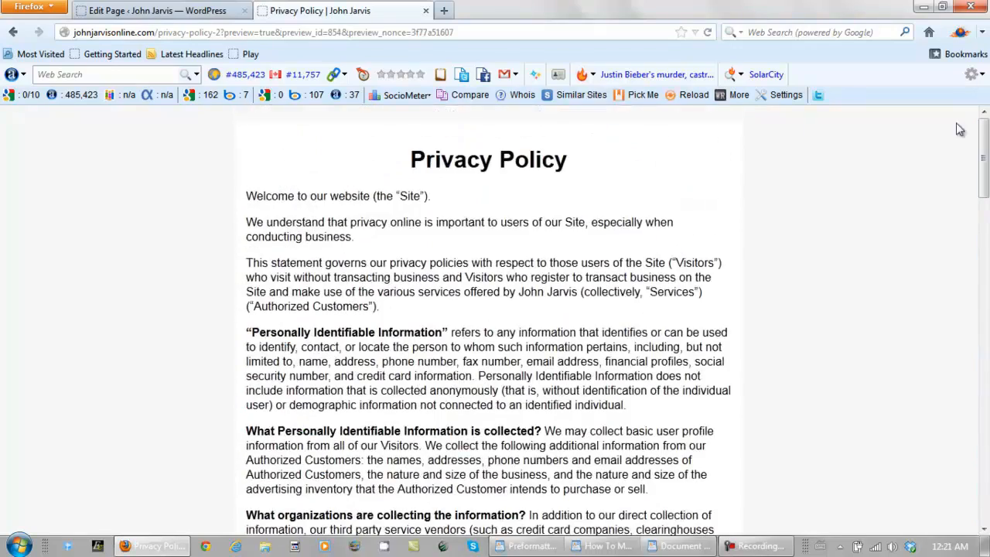
pyautogui.click(196, 10)
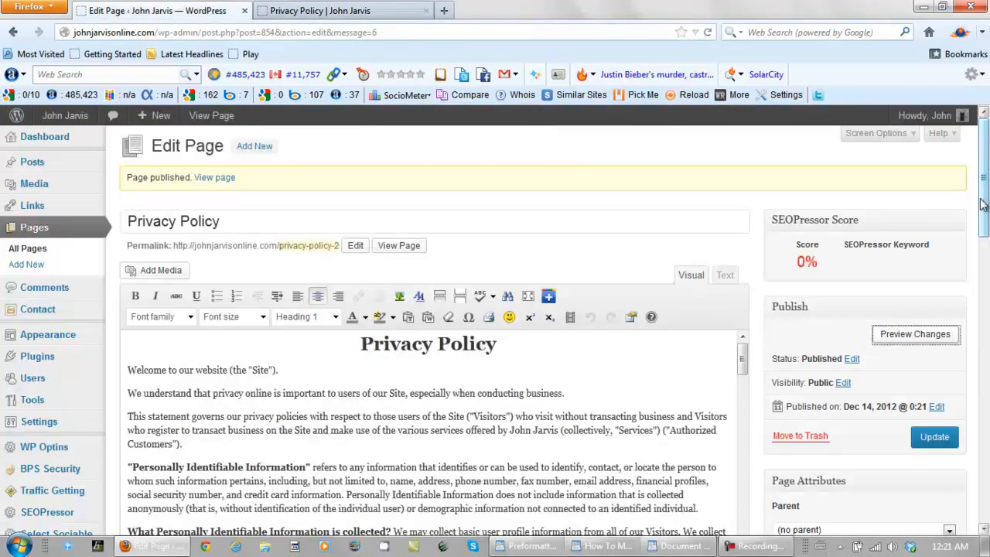
# Disable Sociable on the privacy policy page and update it.
pyautogui.moveTo(986, 192)
pyautogui.mouseDown()
pyautogui.moveTo(987, 310)
pyautogui.moveTo(987, 199)
pyautogui.mouseUp()
pyautogui.click(776, 350)
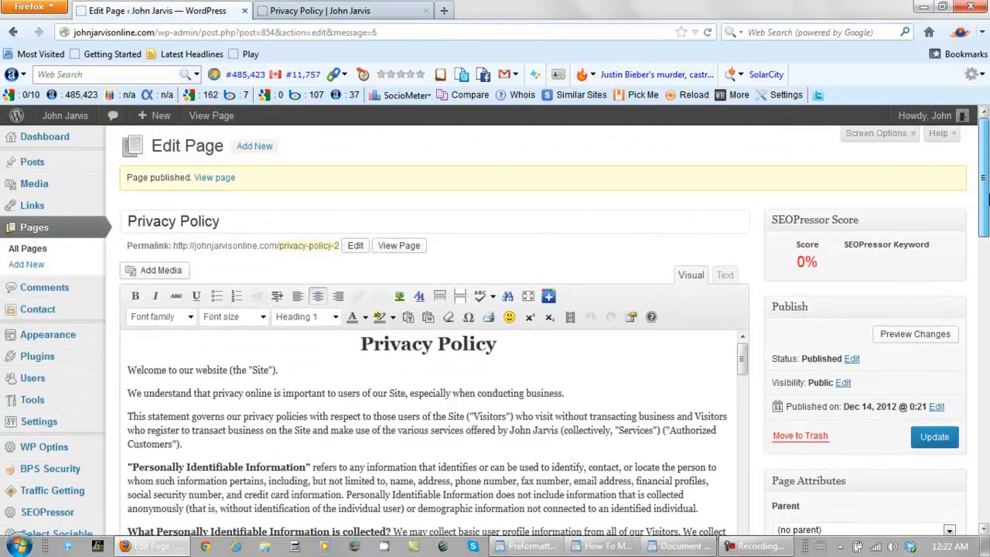
pyautogui.click(933, 438)
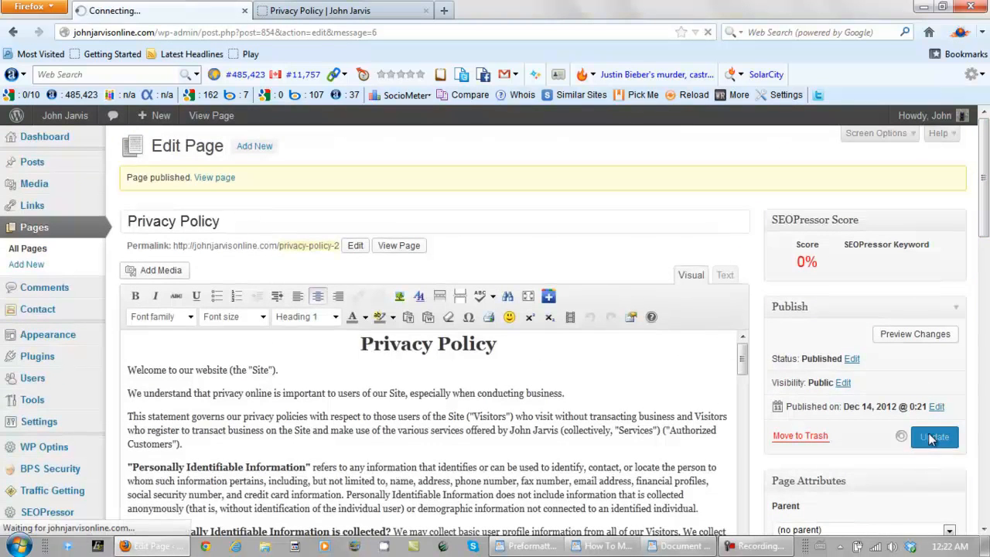
# Preview the updated privacy policy, examine the copyright line and footer links at its end, and return to the editor.
pyautogui.click(913, 335)
pyautogui.click(354, 11)
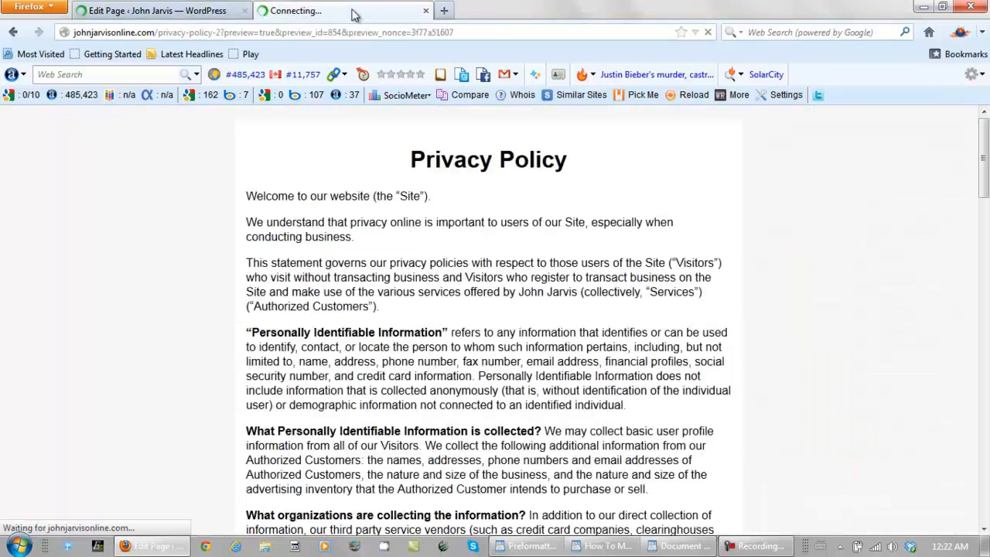
pyautogui.moveTo(984, 178); pyautogui.dragTo(984, 480)
pyautogui.moveTo(489, 422); pyautogui.dragTo(247, 430)
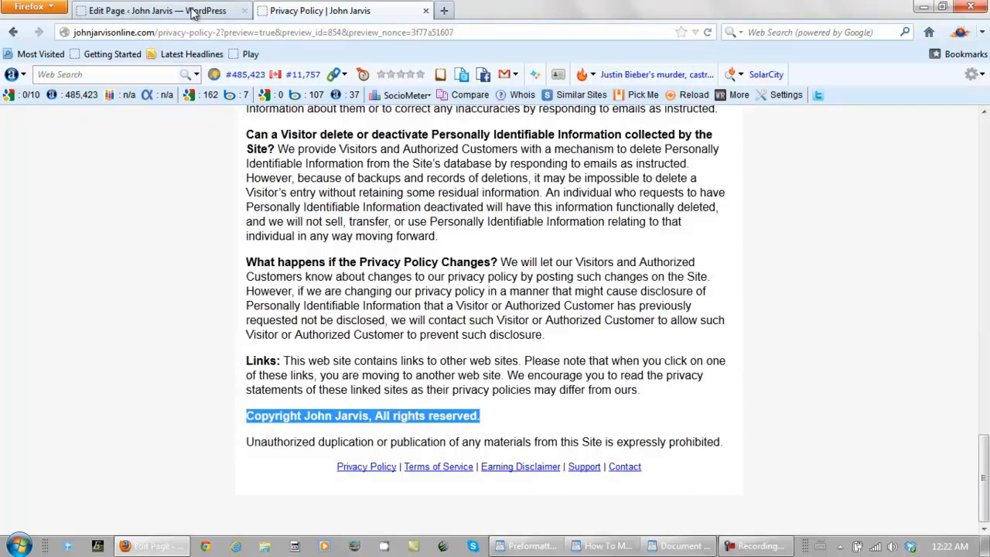
pyautogui.click(194, 13)
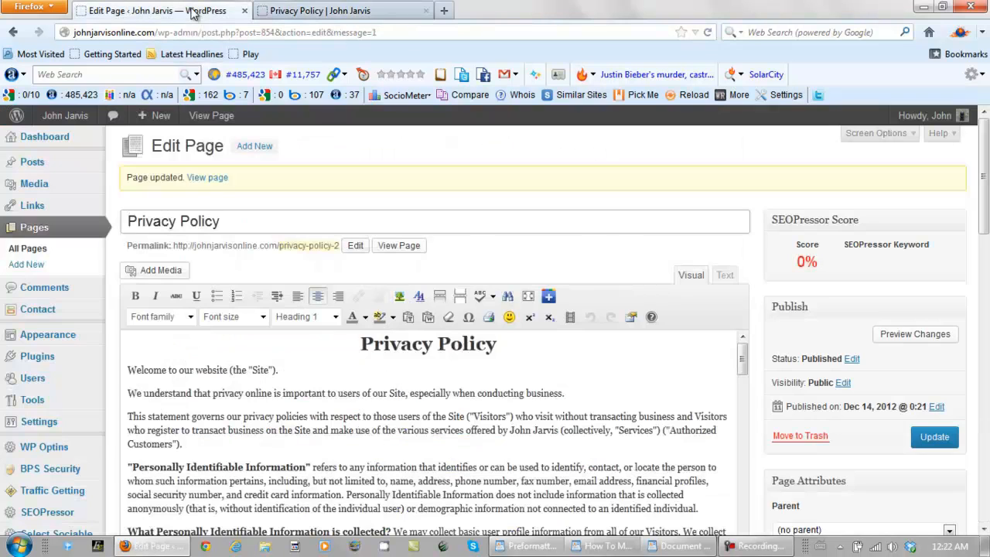
# Open the WP Optins Support Page draft from the page list for editing.
pyautogui.click(29, 248)
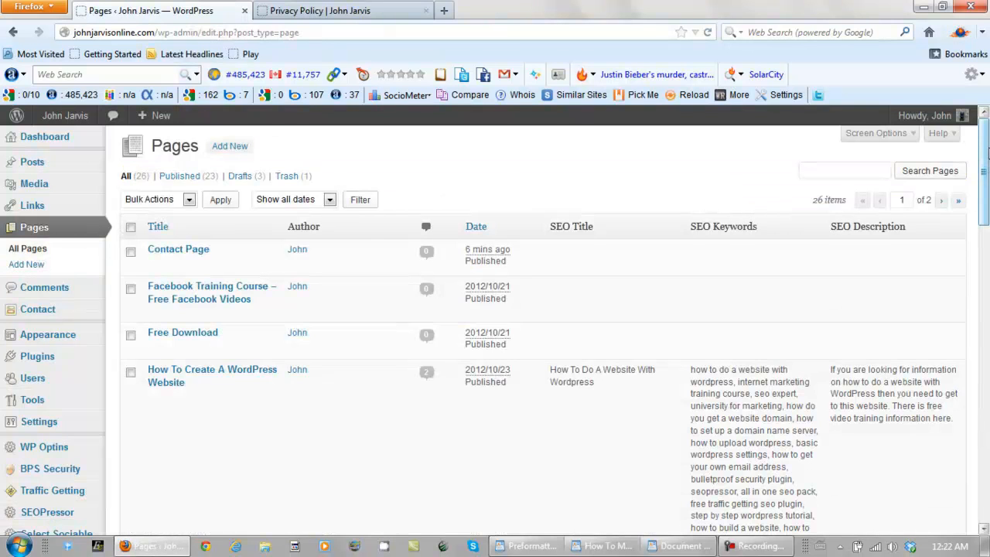
pyautogui.moveTo(987, 145); pyautogui.dragTo(986, 373)
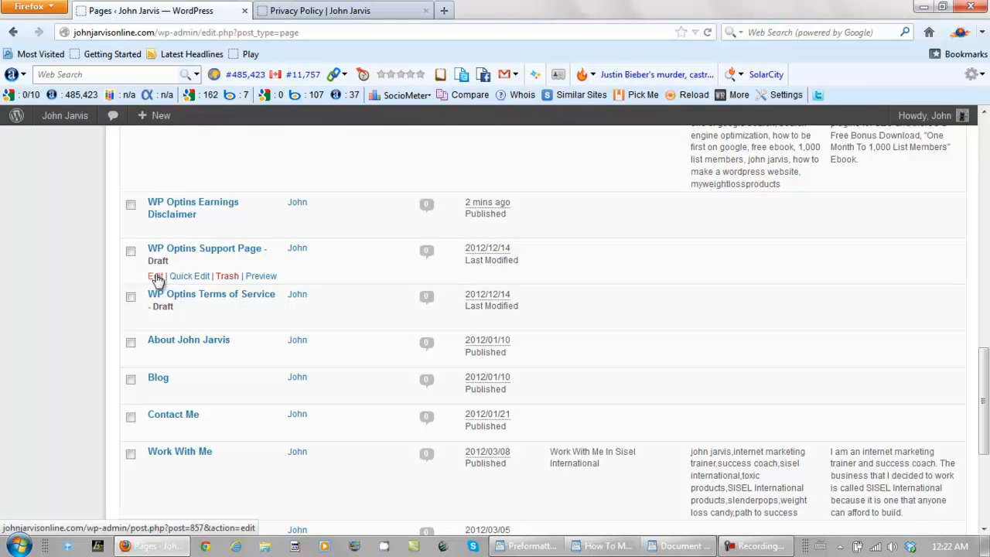
pyautogui.click(156, 276)
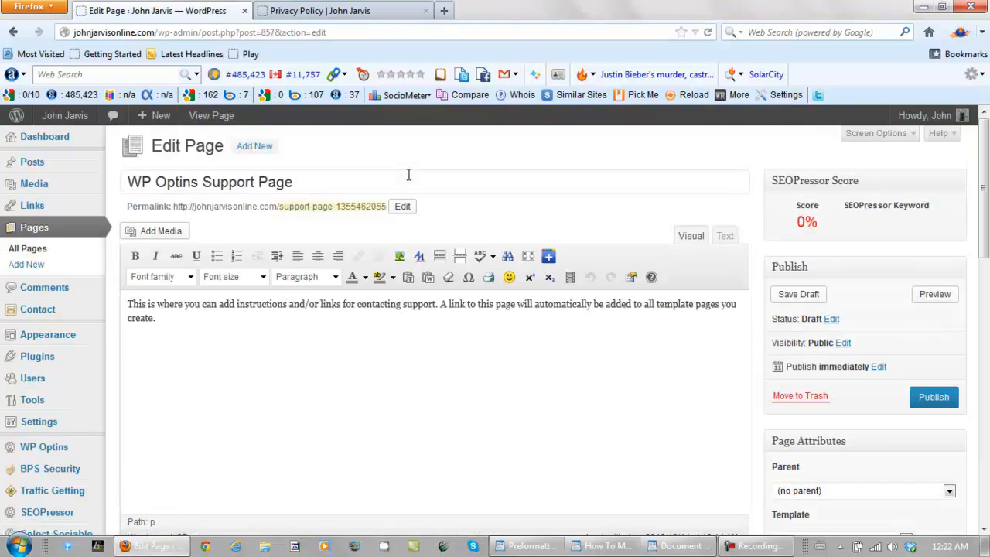
# Replace the support page's placeholder paragraph with the contact text copied from the WordPad document.
pyautogui.click(683, 546)
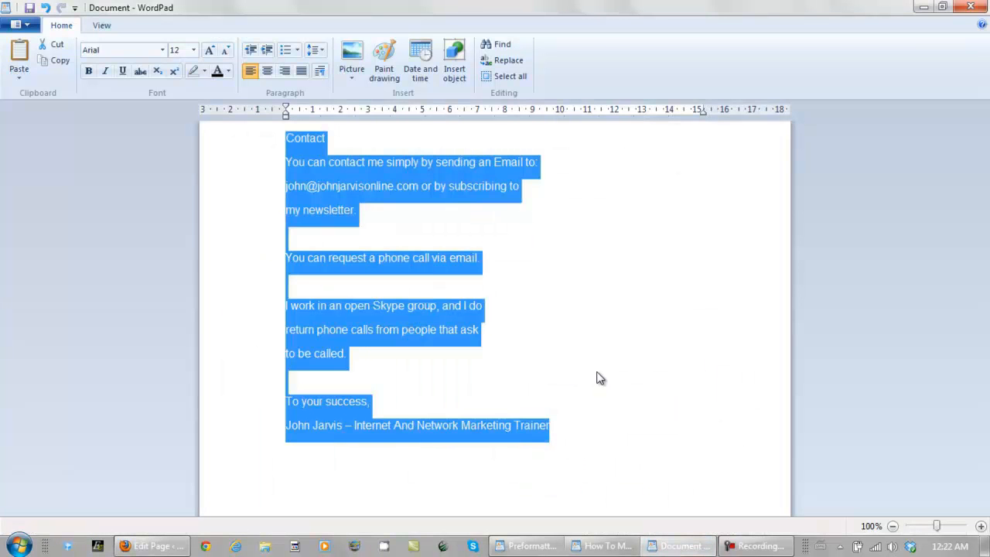
pyautogui.click(663, 540)
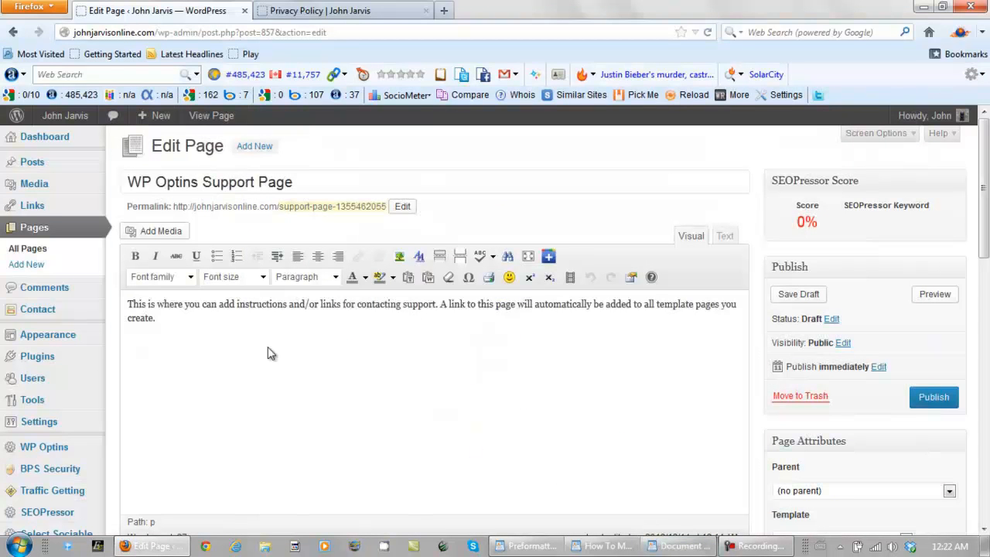
pyautogui.moveTo(166, 330); pyautogui.dragTo(118, 300)
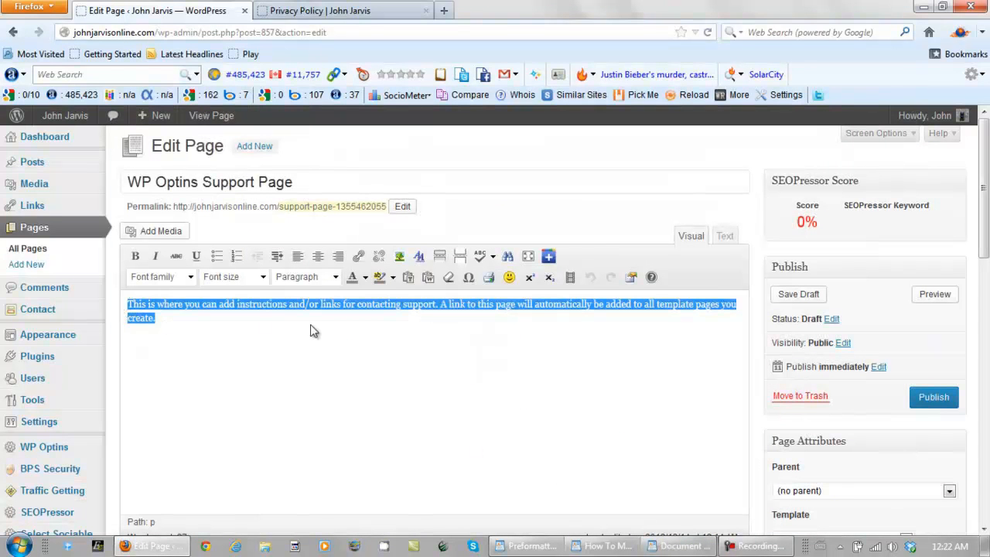
pyautogui.hotkey('ctrl', 'v')
# Set all of the support page's body text to size 4 (14pt) and colour it black.
pyautogui.moveTo(358, 470); pyautogui.dragTo(121, 303)
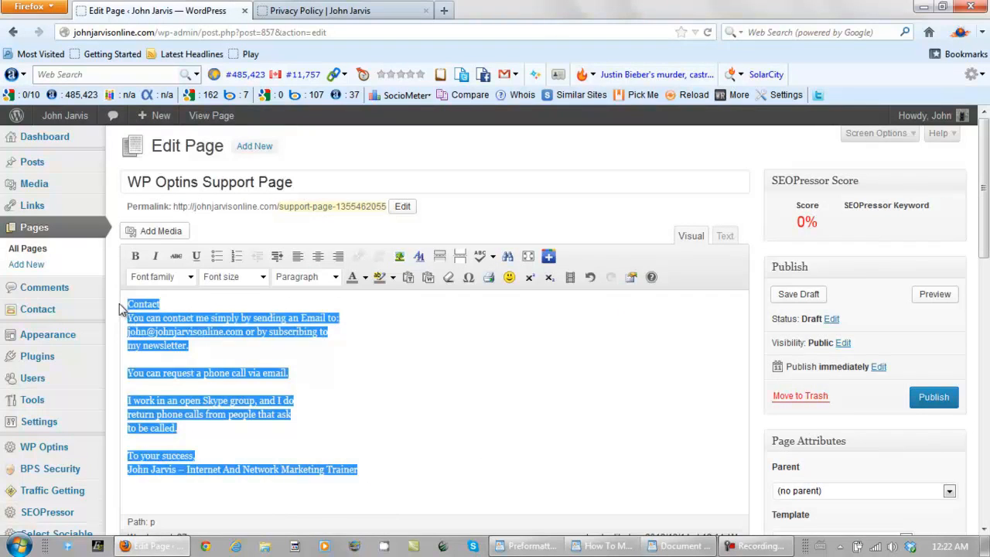
pyautogui.click(264, 279)
pyautogui.click(236, 366)
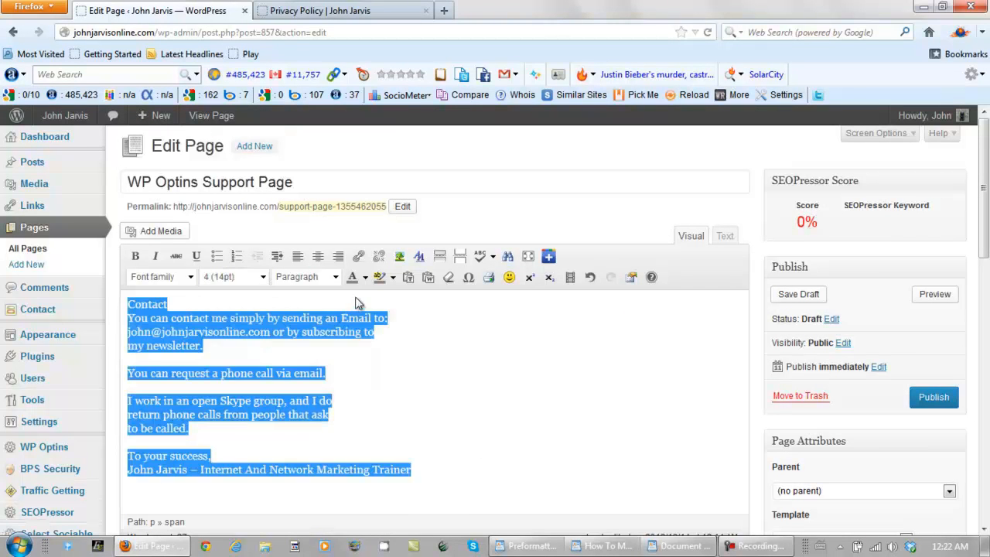
pyautogui.click(365, 276)
pyautogui.click(351, 296)
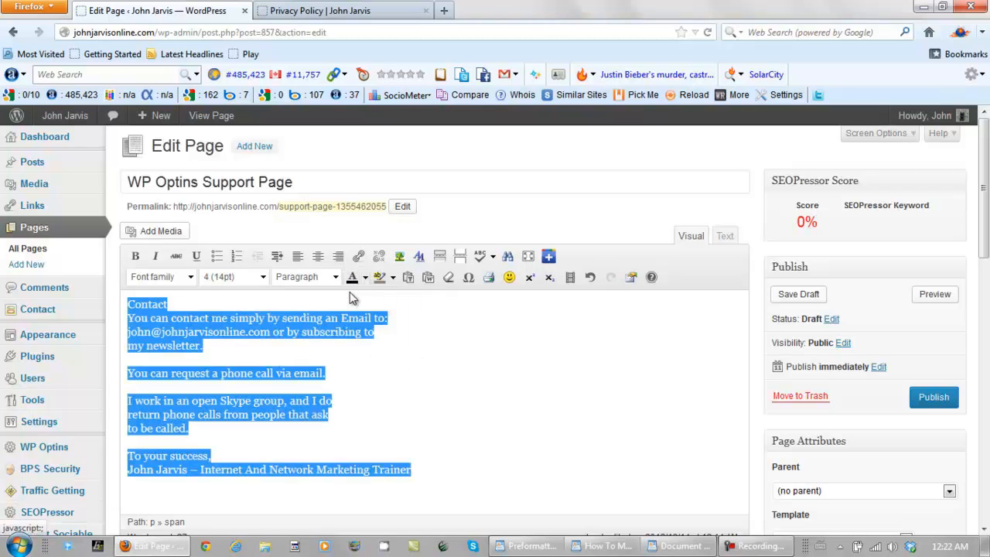
# Delete the "Contact" heading line from the start of the support page text.
pyautogui.click(170, 306)
pyautogui.moveTo(177, 308); pyautogui.dragTo(120, 308)
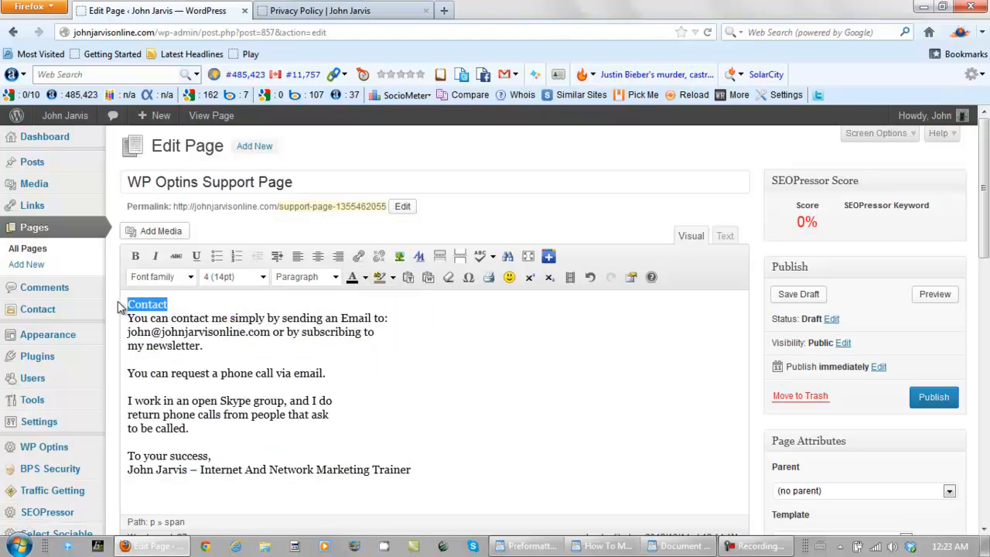
pyautogui.press('Delete')
pyautogui.press('Delete')
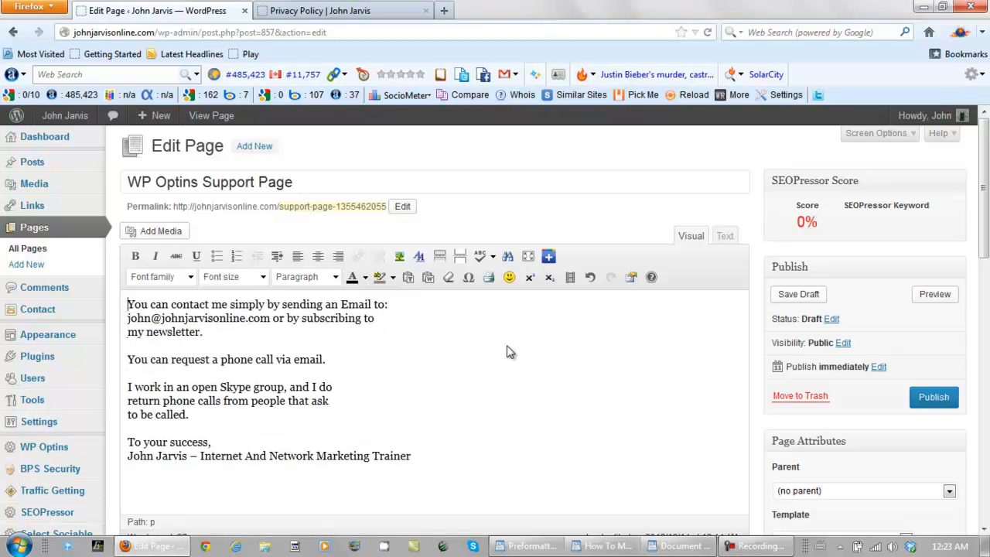
# Publish the support page with Sociable disabled, and preview it before returning to the editor.
pyautogui.moveTo(984, 238); pyautogui.dragTo(988, 321)
pyautogui.scroll(-2, 826, 422)
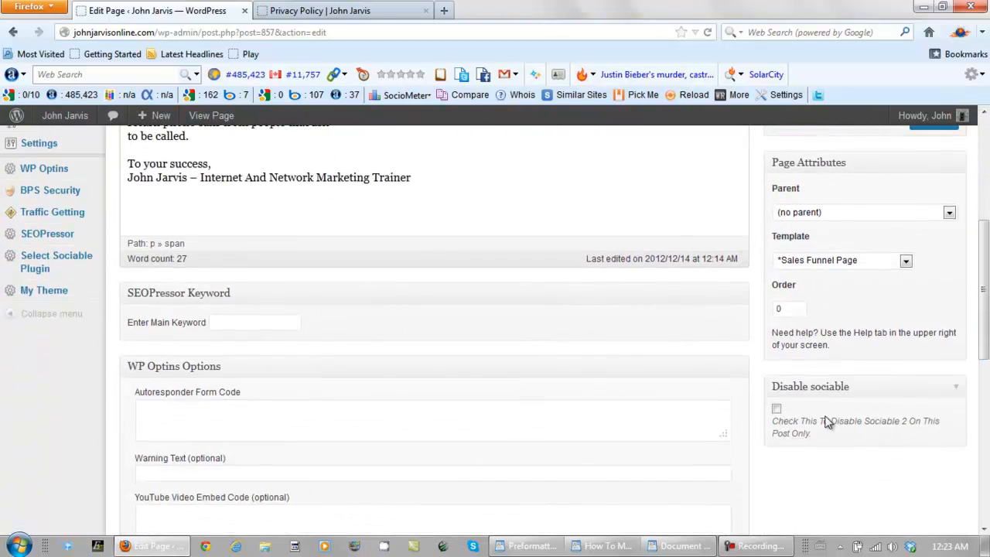
pyautogui.moveTo(987, 333); pyautogui.dragTo(986, 226)
pyautogui.click(934, 400)
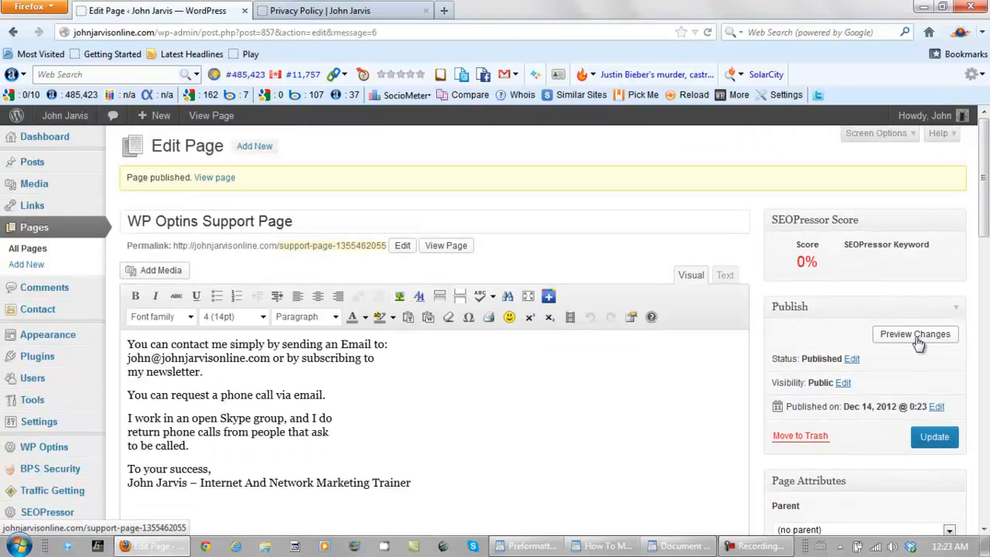
pyautogui.click(917, 339)
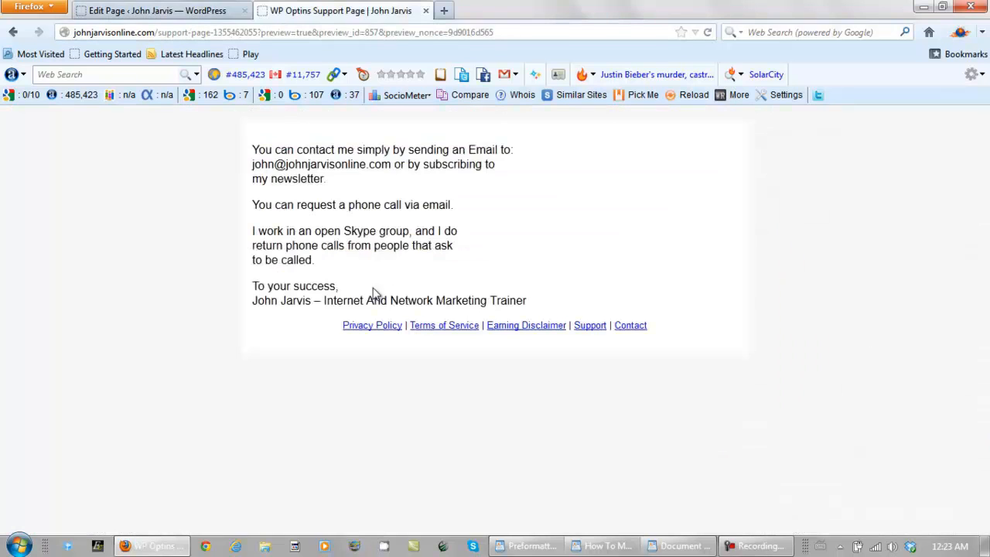
pyautogui.click(203, 12)
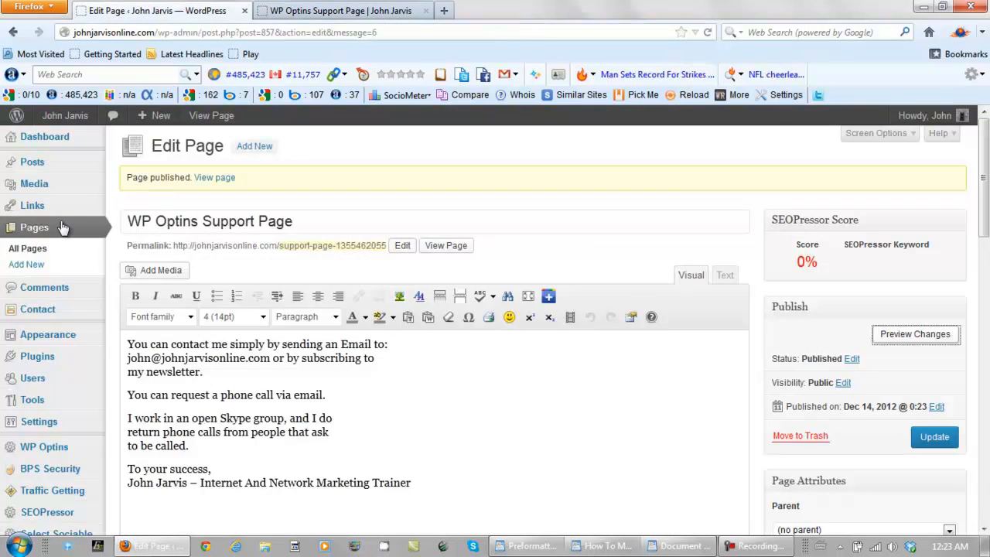
# Open the WP Optins Terms of Service draft from the page list for editing.
pyautogui.click(14, 253)
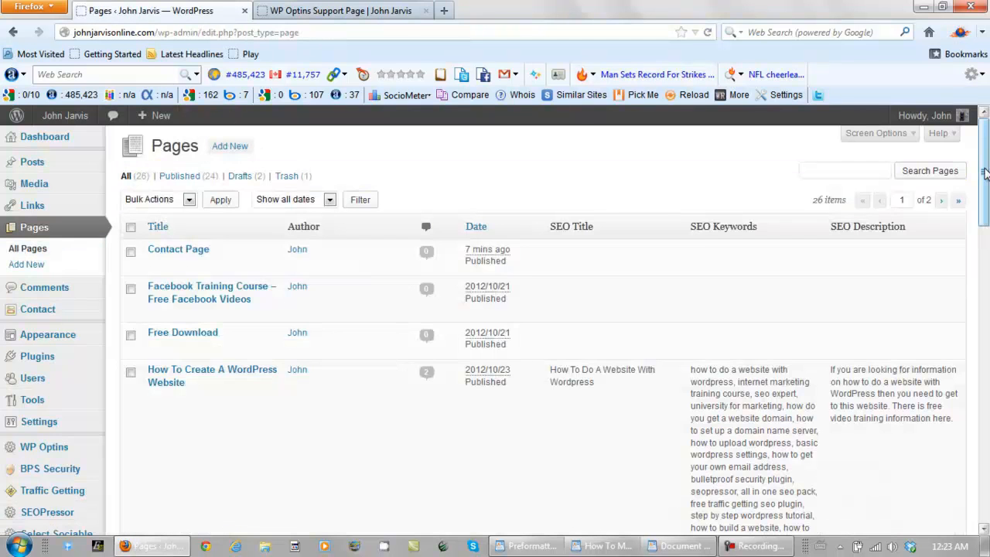
pyautogui.moveTo(985, 168); pyautogui.dragTo(986, 418)
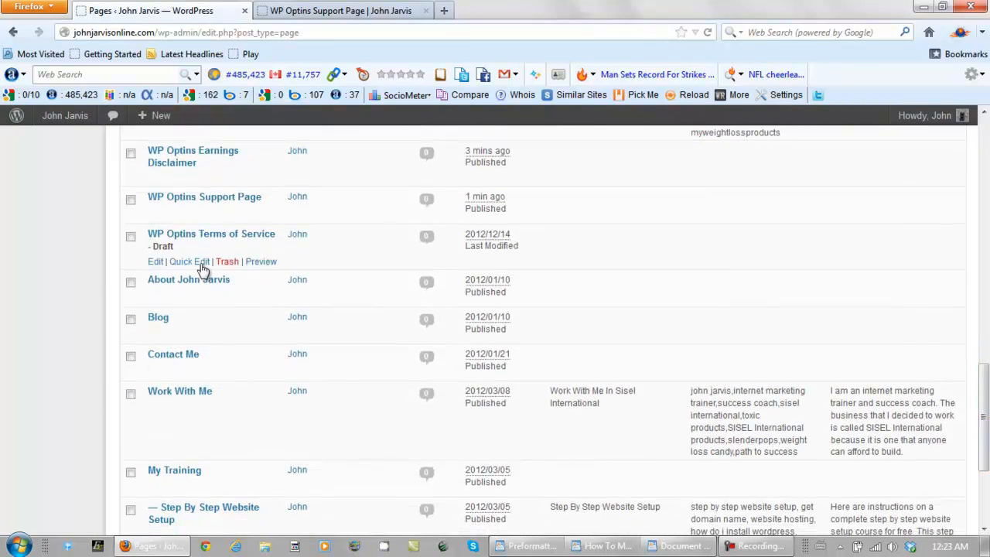
pyautogui.click(156, 263)
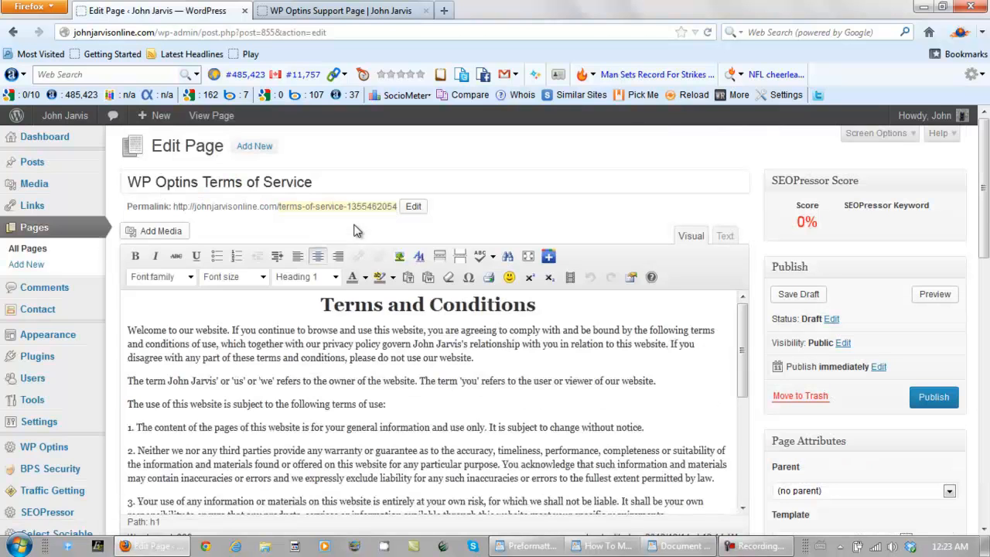
# Shorten the page title to "Terms of Service" and set its permalink slug to terms-of-service.
pyautogui.moveTo(984, 195); pyautogui.dragTo(984, 198)
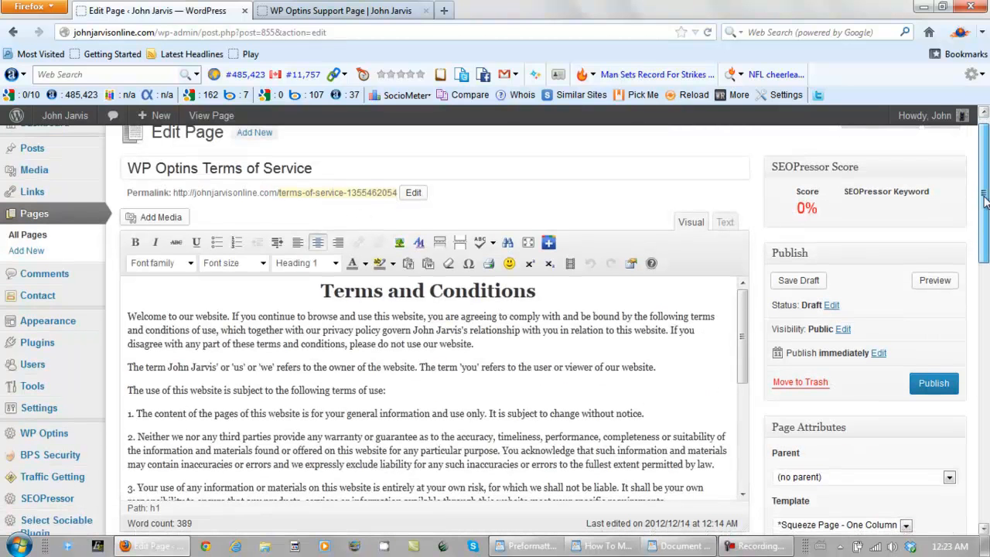
pyautogui.moveTo(199, 166); pyautogui.dragTo(129, 168)
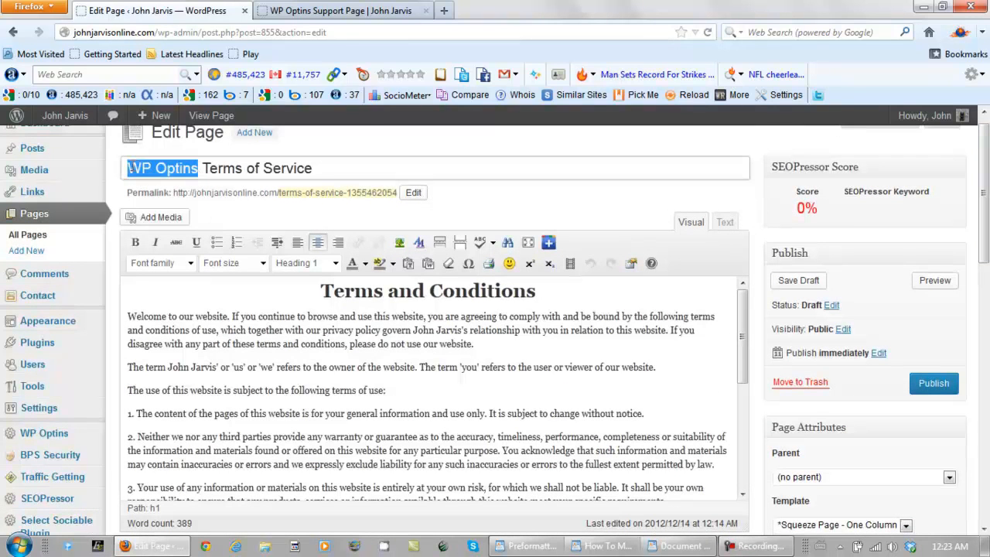
pyautogui.press('Delete')
pyautogui.press('Delete')
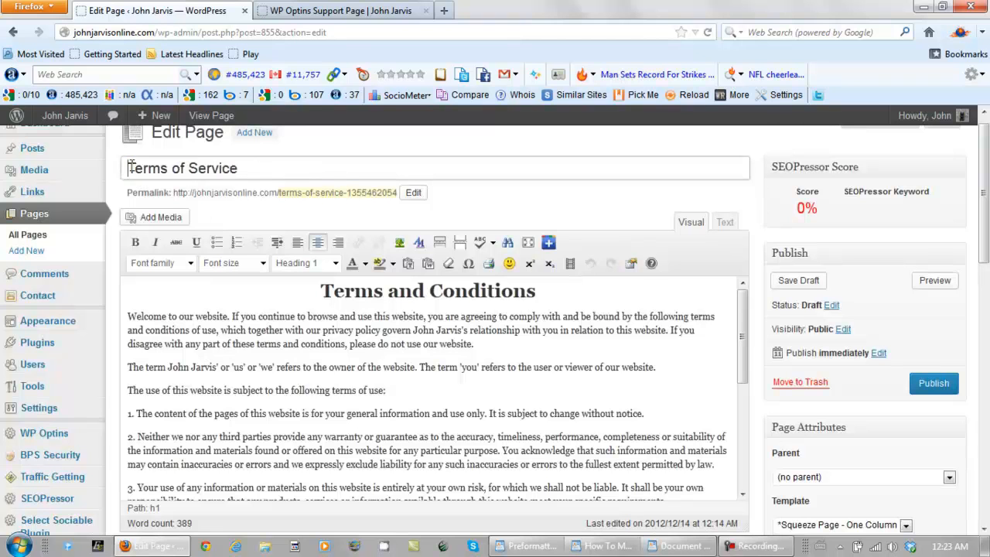
pyautogui.doubleClick(364, 193)
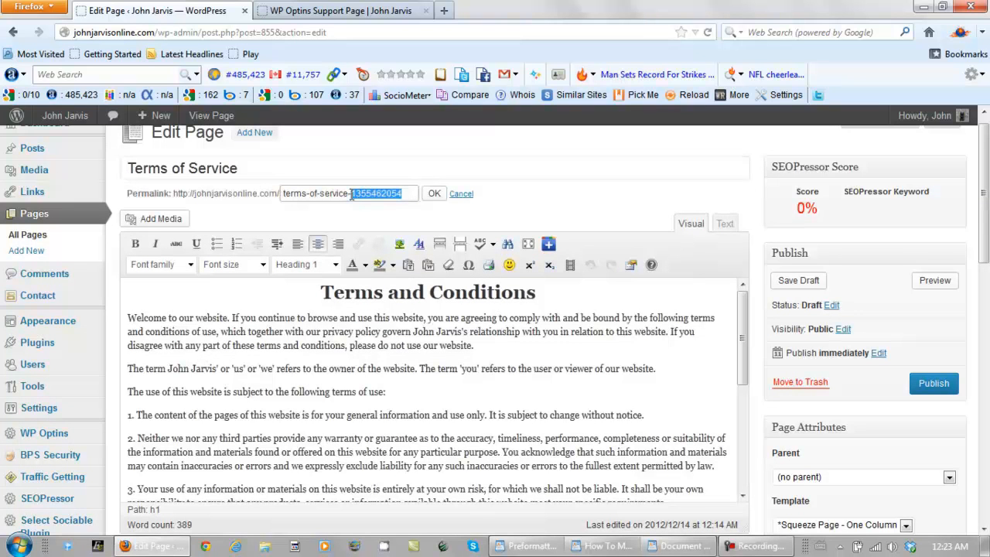
pyautogui.press('BackSpace')
pyautogui.press('BackSpace')
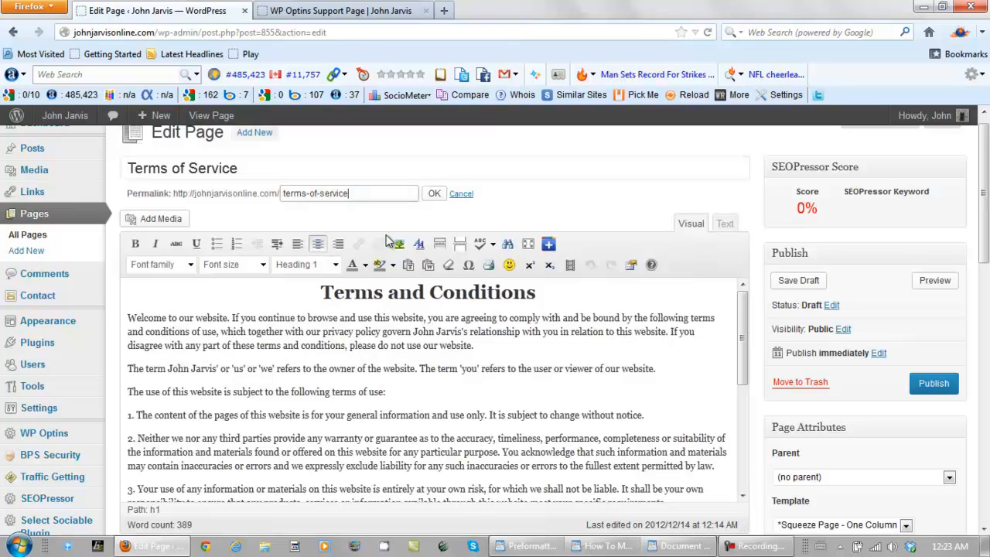
pyautogui.click(434, 193)
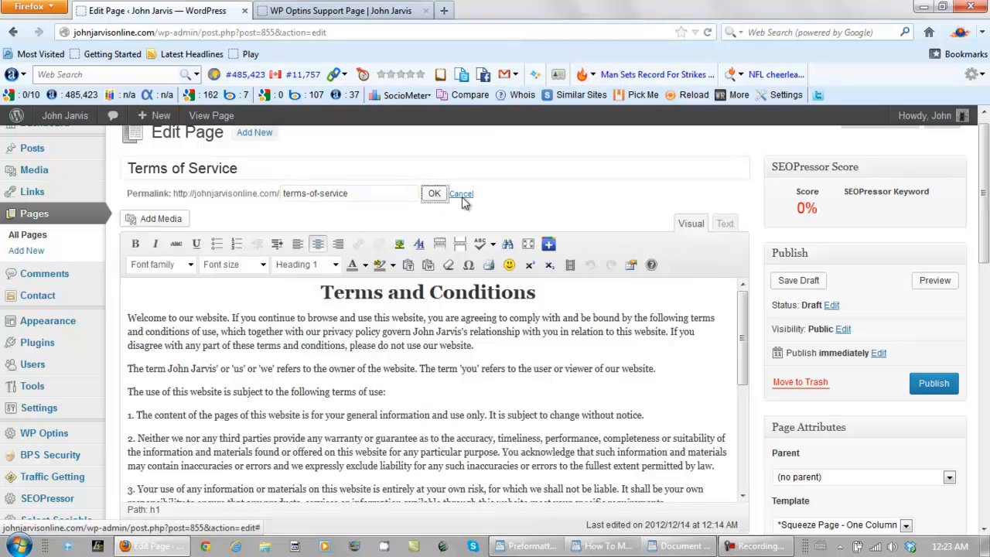
# Publish the Terms of Service page with Sociable disabled, and preview it down to the footer links.
pyautogui.moveTo(987, 205); pyautogui.dragTo(987, 285)
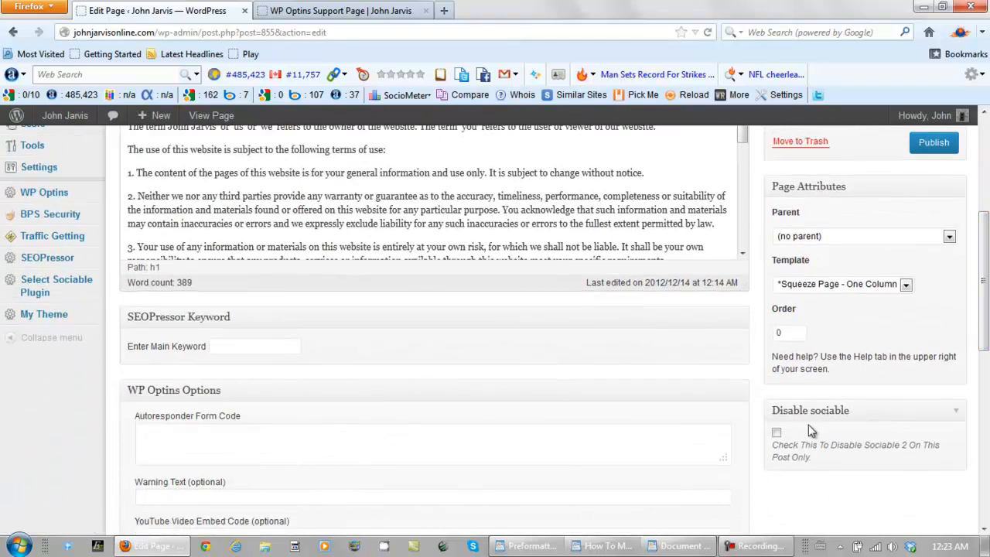
pyautogui.click(936, 147)
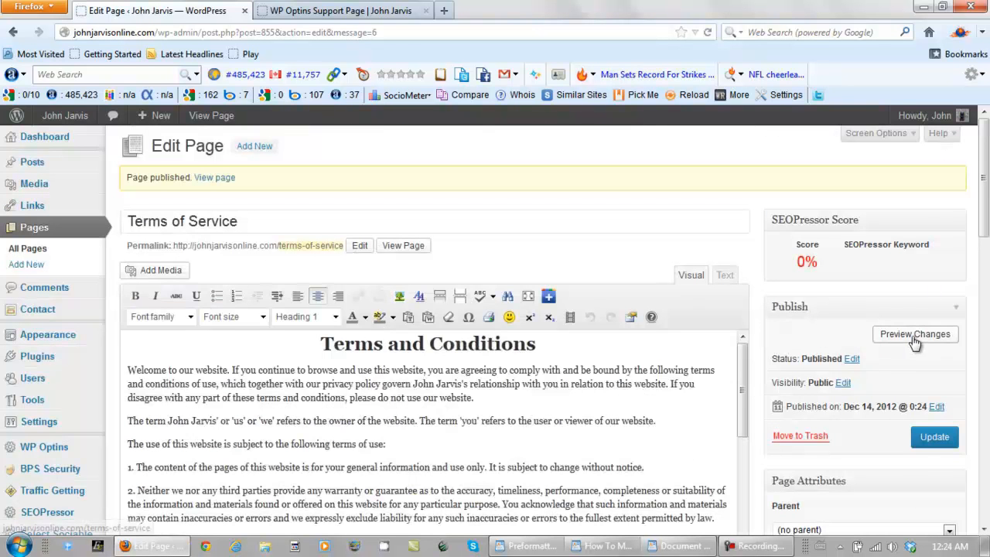
pyautogui.click(915, 340)
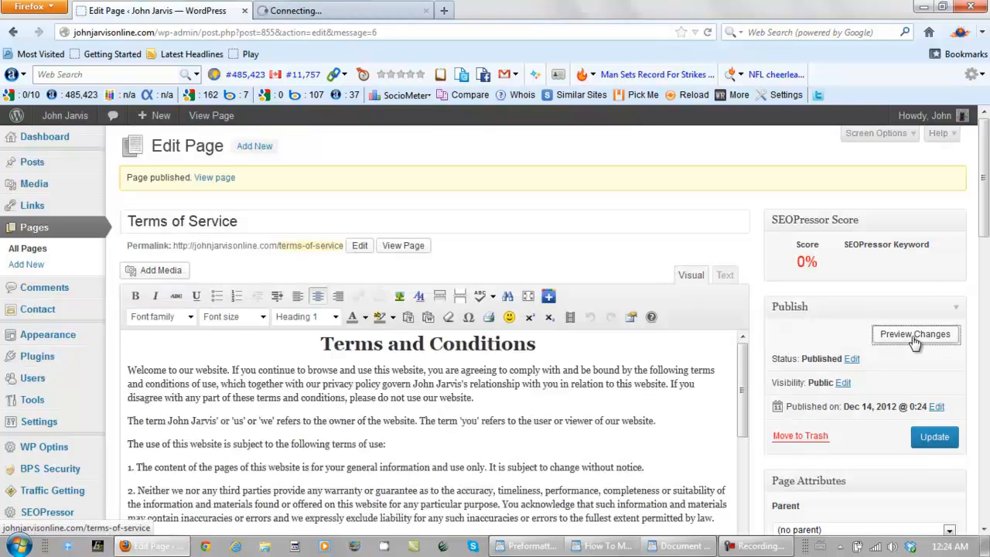
pyautogui.click(344, 13)
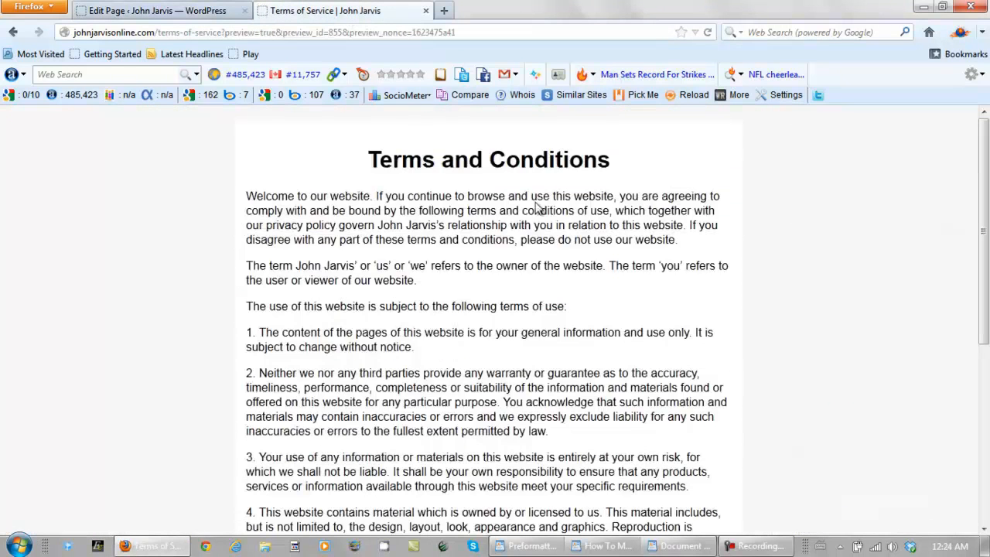
pyautogui.moveTo(980, 253); pyautogui.dragTo(984, 403)
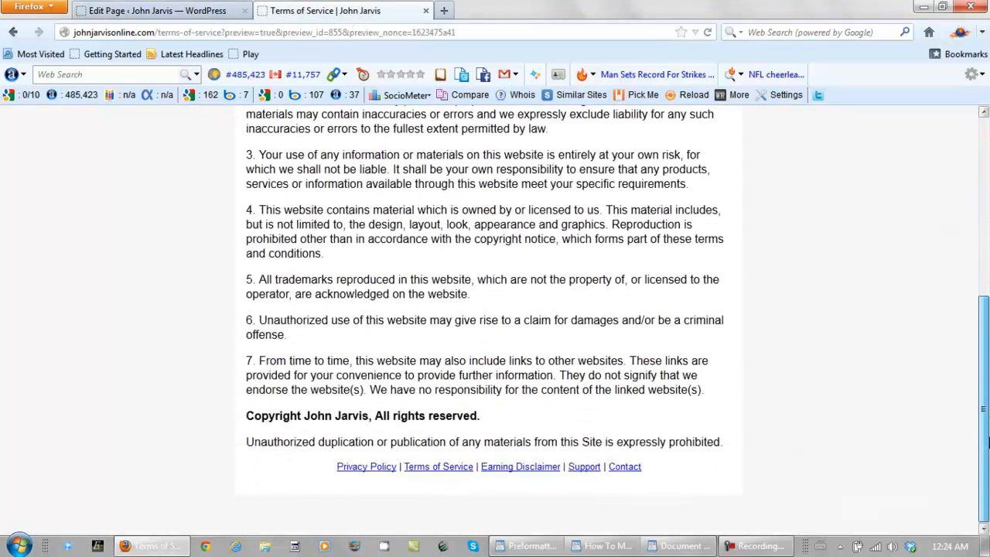
# Open the Privacy Policy, Terms of Service, Earning Disclaimer, Support and Contact footer links from the terms preview to test them.
pyautogui.click(366, 469)
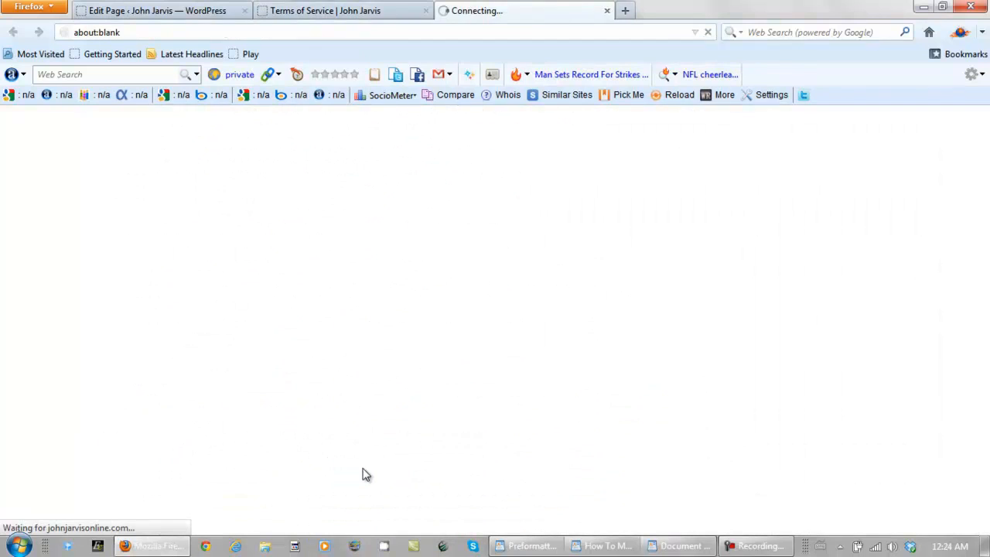
pyautogui.click(344, 11)
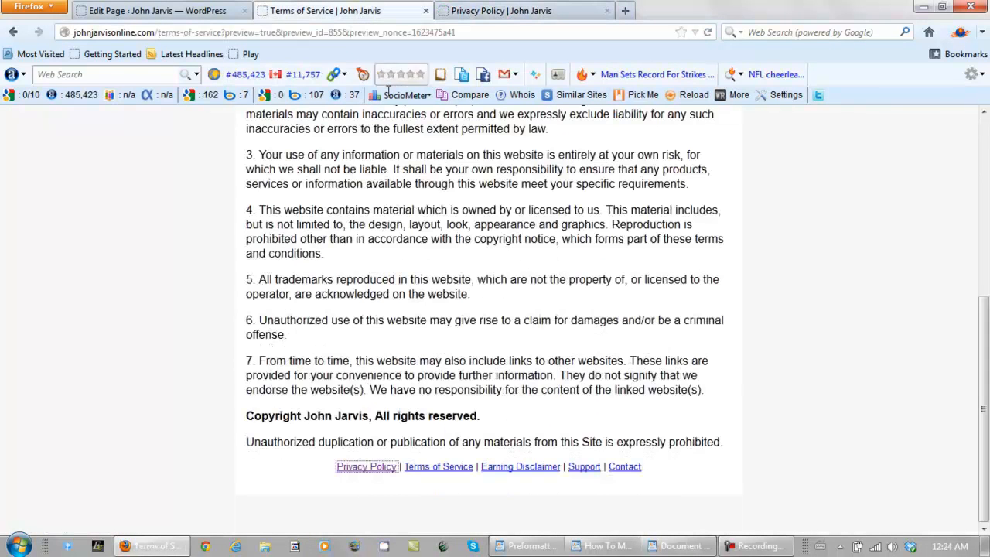
pyautogui.click(441, 468)
pyautogui.click(379, 14)
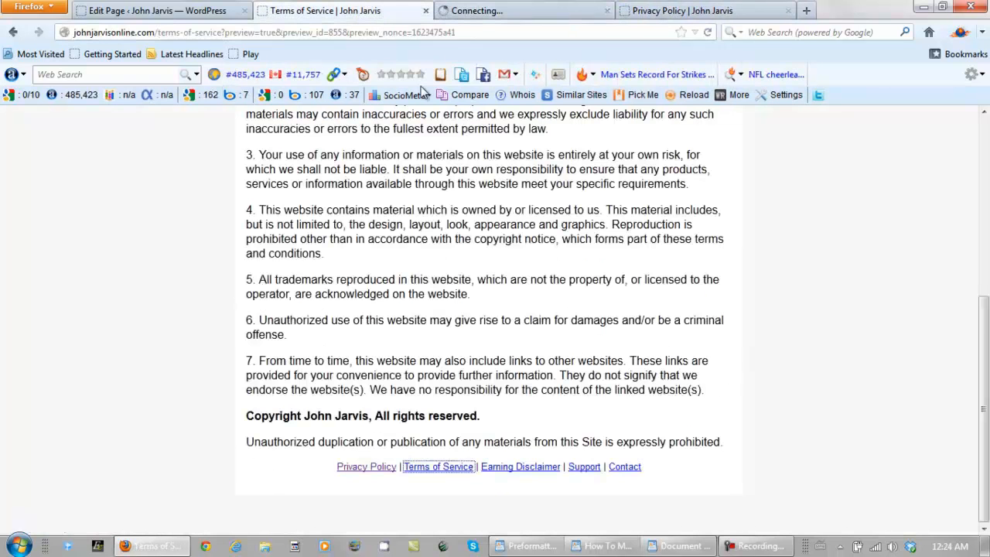
pyautogui.click(526, 470)
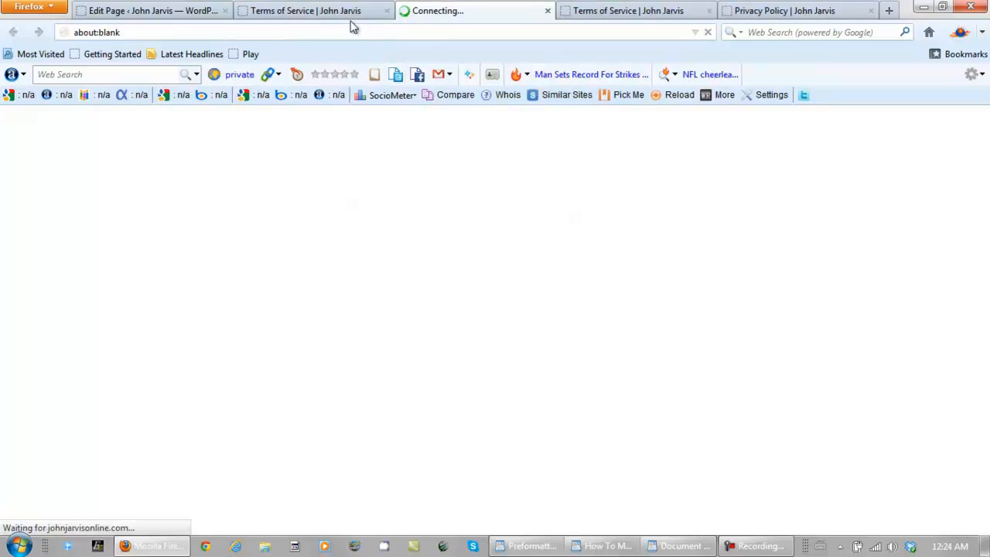
pyautogui.click(351, 11)
pyautogui.click(584, 468)
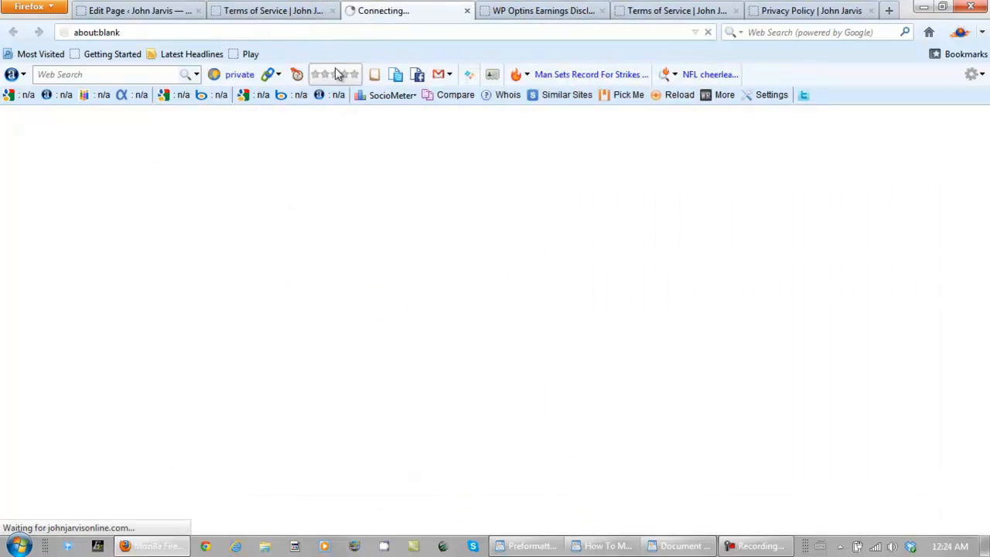
pyautogui.click(302, 14)
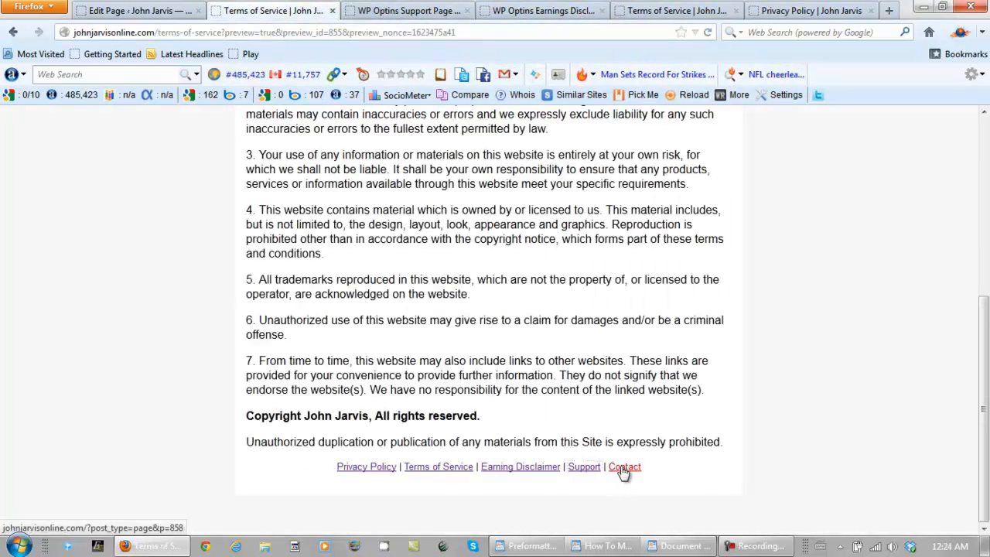
pyautogui.click(626, 467)
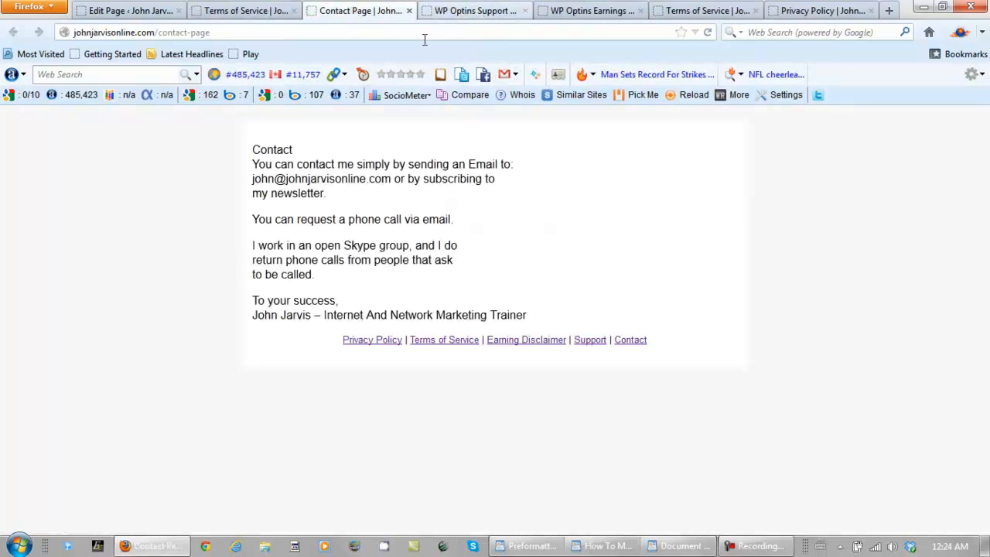
# Check the opened Support, Earnings Disclaimer, Terms of Service and Privacy Policy pages and their web addresses, and return to the page editor.
pyautogui.click(468, 13)
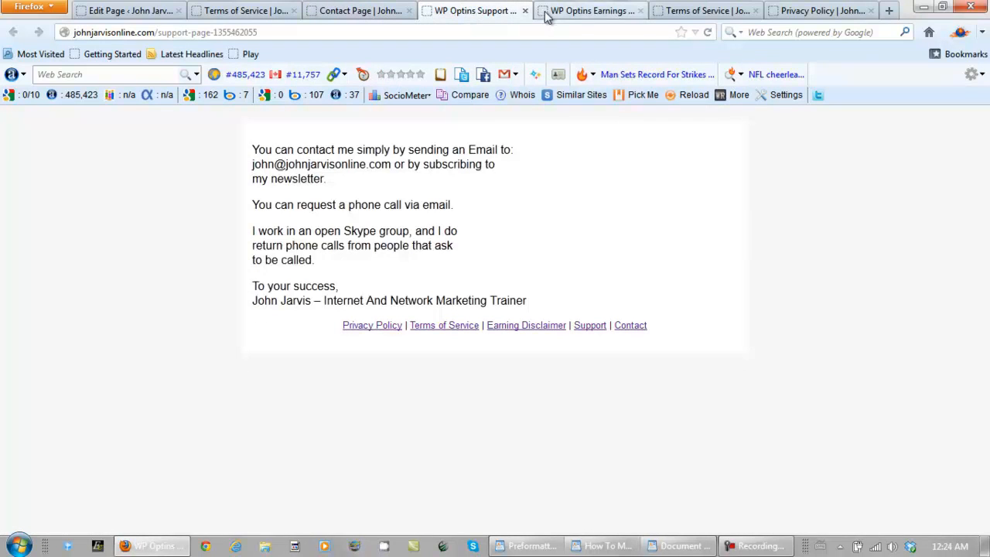
pyautogui.moveTo(214, 32); pyautogui.dragTo(289, 37)
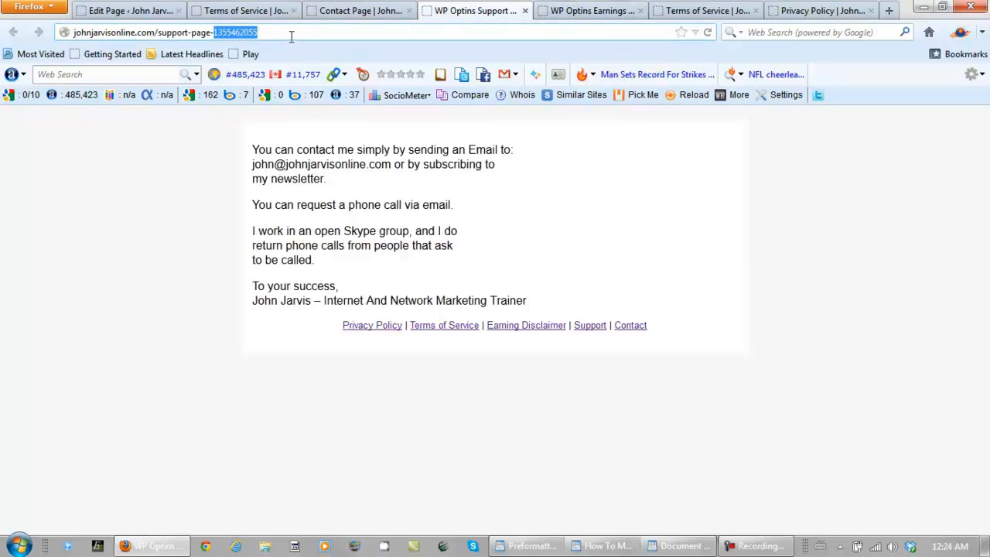
pyautogui.click(592, 11)
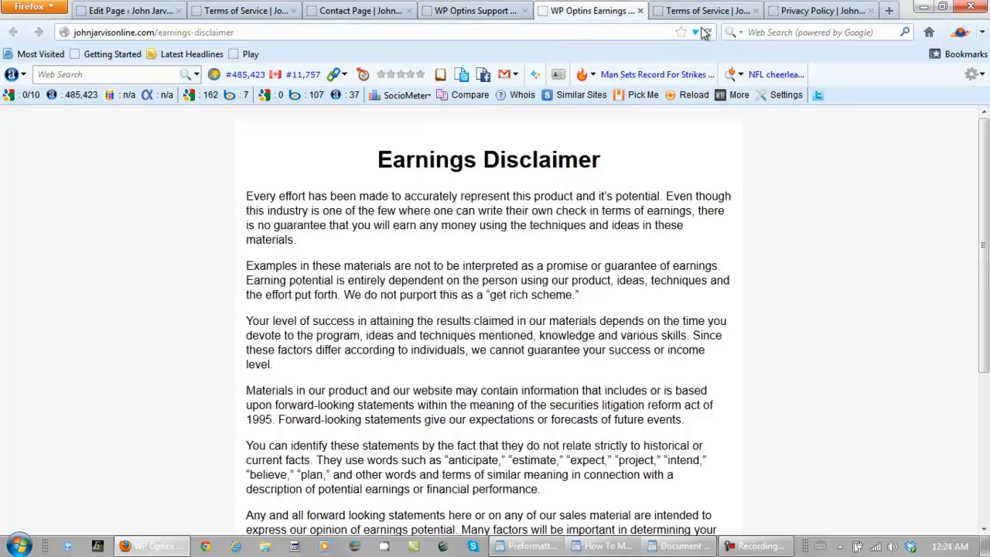
pyautogui.click(704, 11)
pyautogui.moveTo(614, 162); pyautogui.dragTo(626, 126)
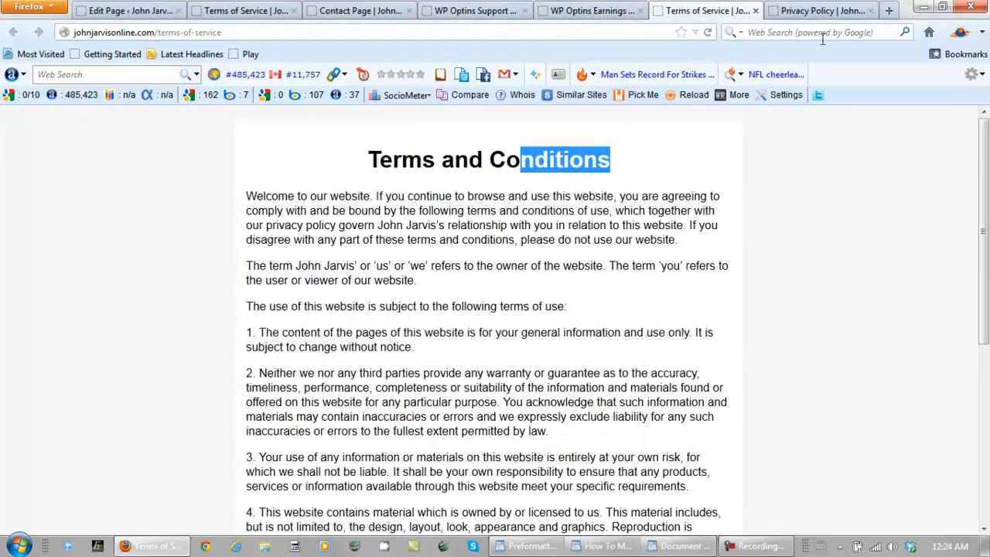
pyautogui.click(833, 12)
pyautogui.scroll(-5, 642, 186)
pyautogui.scroll(-4, 641, 185)
pyautogui.scroll(10, 642, 188)
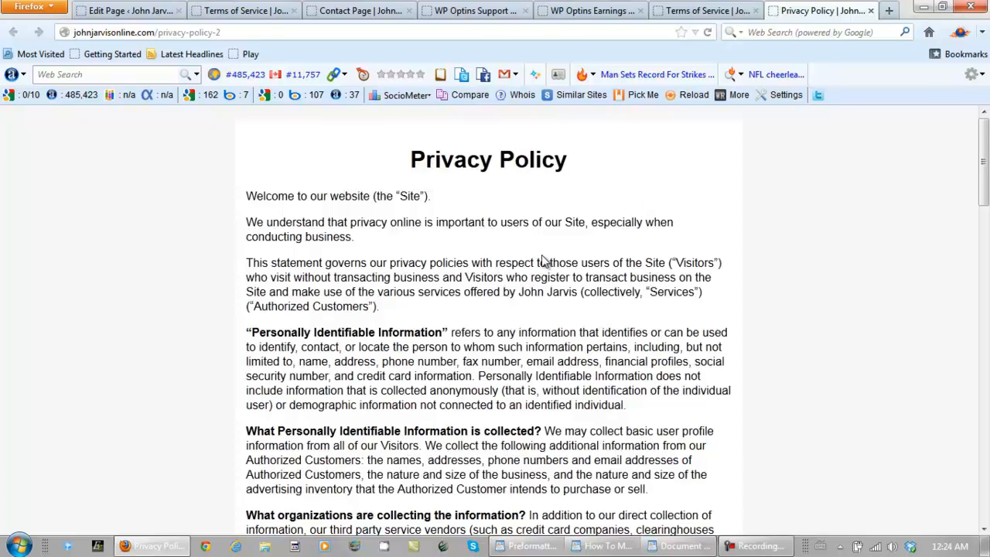
pyautogui.click(131, 11)
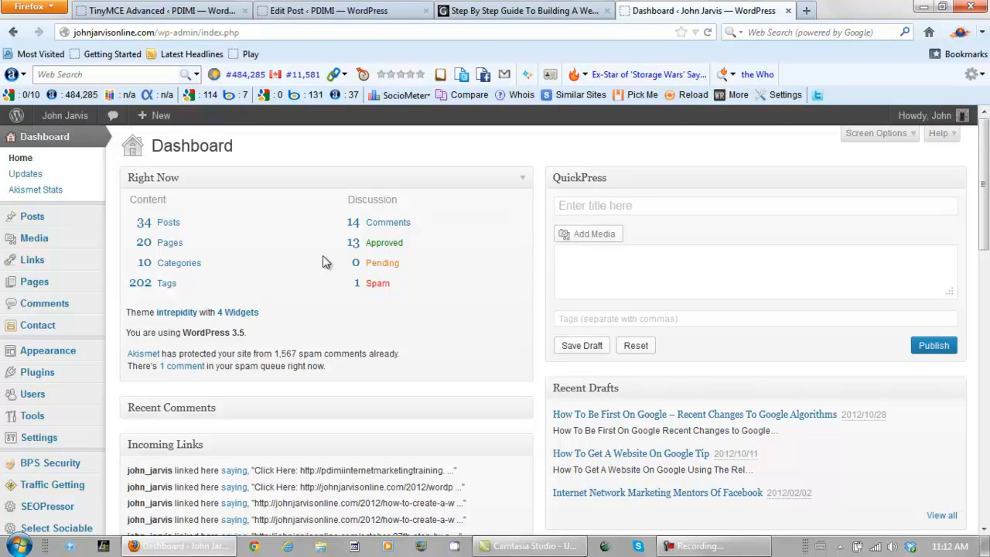
# Open the TinyMCE Advanced settings from the WordPress dashboard.
pyautogui.scroll(-2, 317, 256)
pyautogui.scroll(-2, 313, 246)
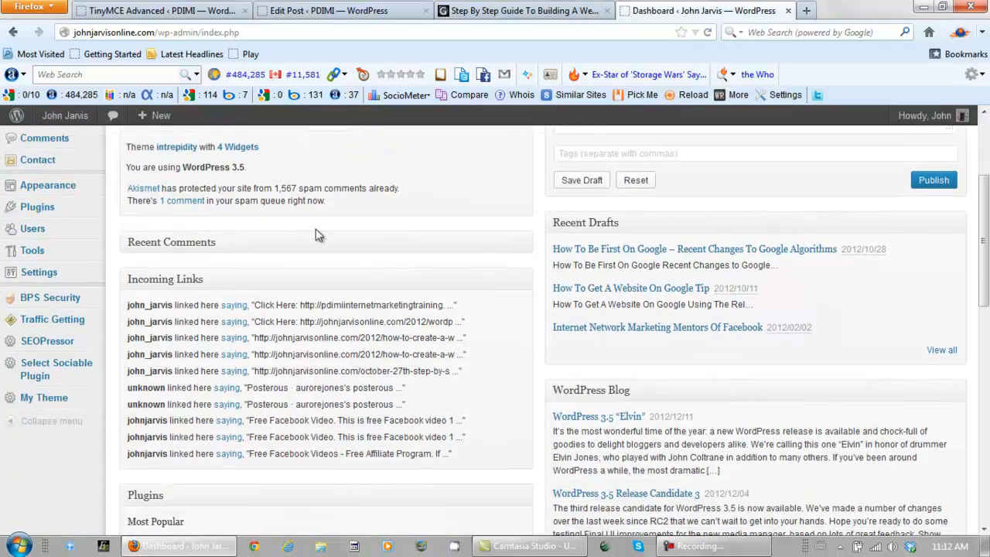
pyautogui.moveTo(23, 277)
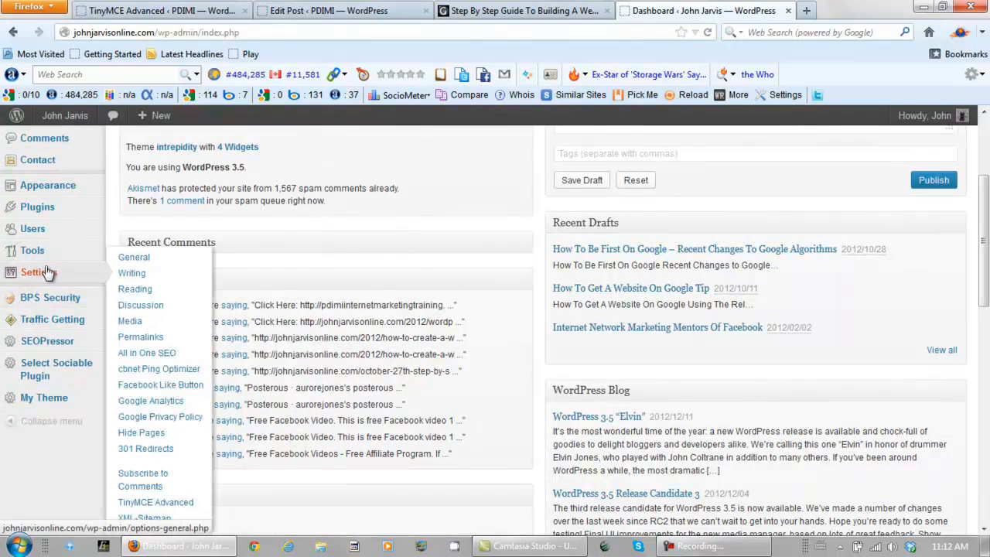
pyautogui.click(143, 505)
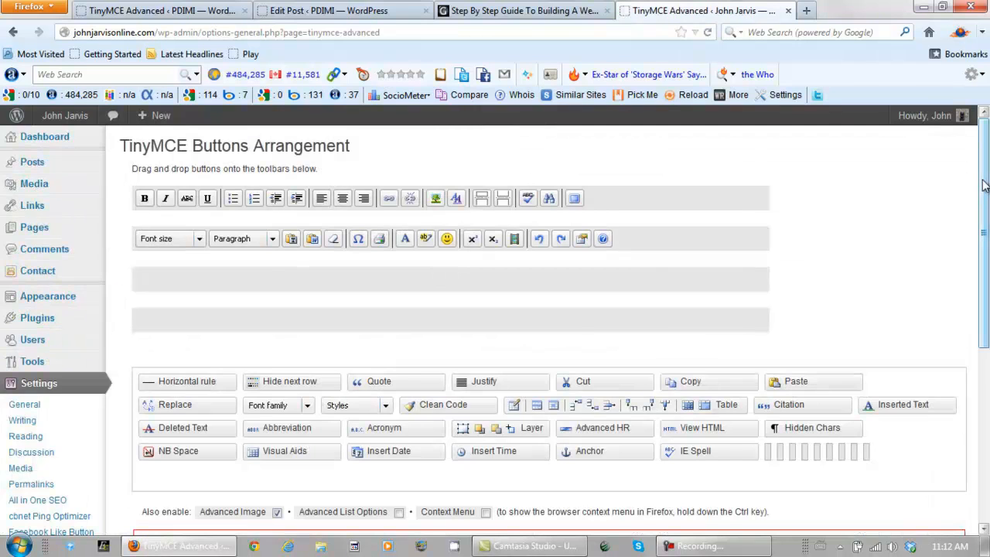
pyautogui.moveTo(984, 179)
pyautogui.mouseDown()
pyautogui.moveTo(986, 218)
pyautogui.moveTo(987, 181)
pyautogui.mouseUp()
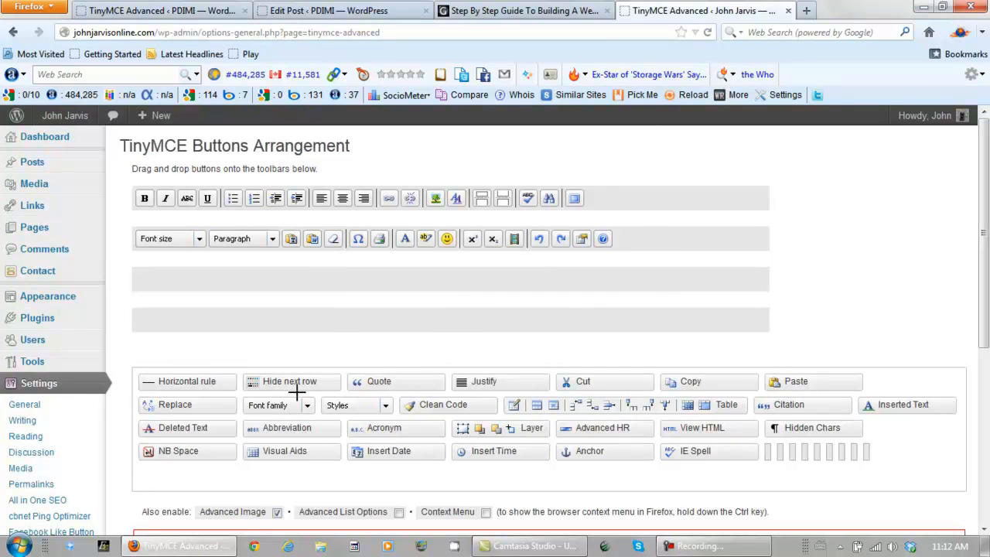
# Add Font family to the start of the second toolbar row, move the text and highlight colour buttons after Paragraph, and save the arrangement.
pyautogui.moveTo(275, 404); pyautogui.dragTo(177, 239)
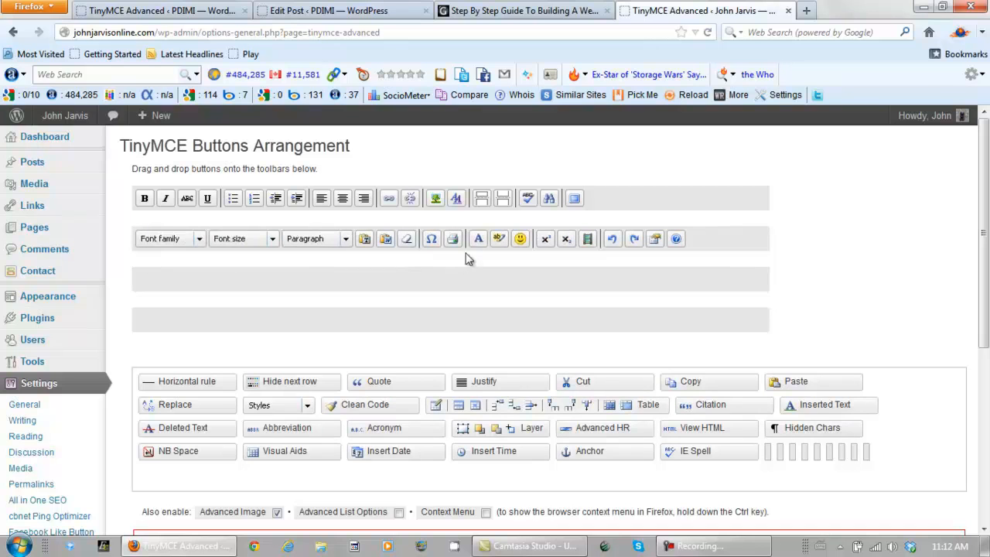
pyautogui.moveTo(480, 238); pyautogui.dragTo(364, 237)
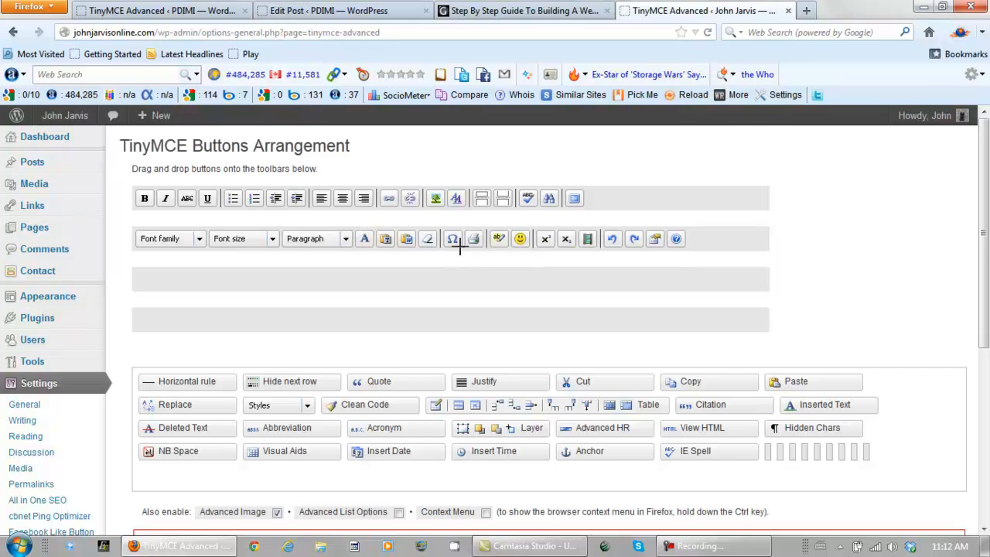
pyautogui.moveTo(499, 238); pyautogui.dragTo(391, 240)
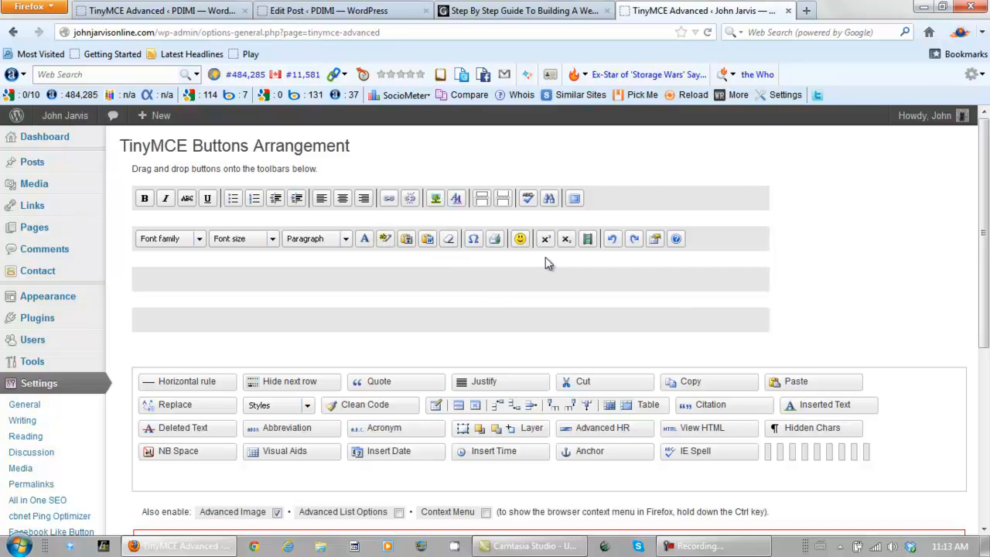
pyautogui.moveTo(987, 169); pyautogui.dragTo(988, 343)
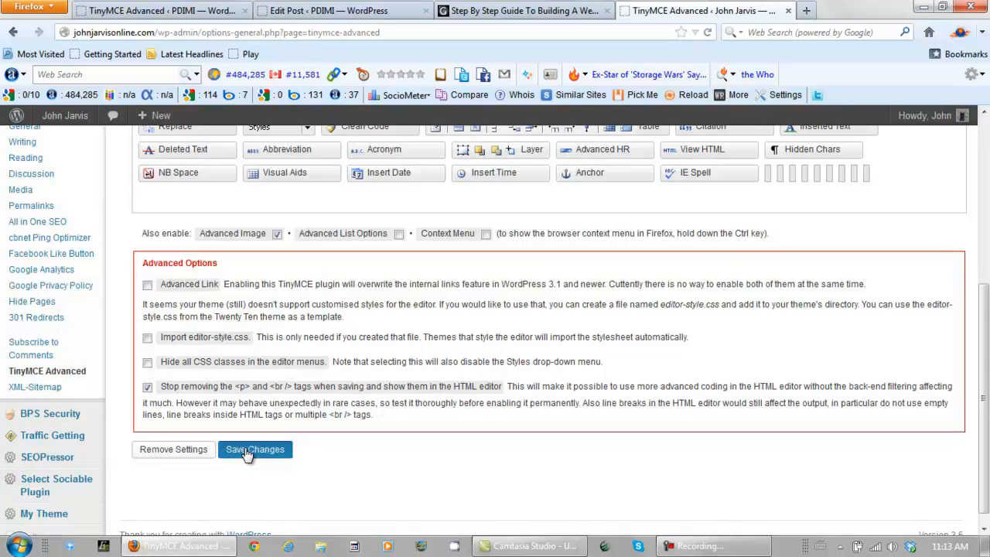
pyautogui.click(248, 451)
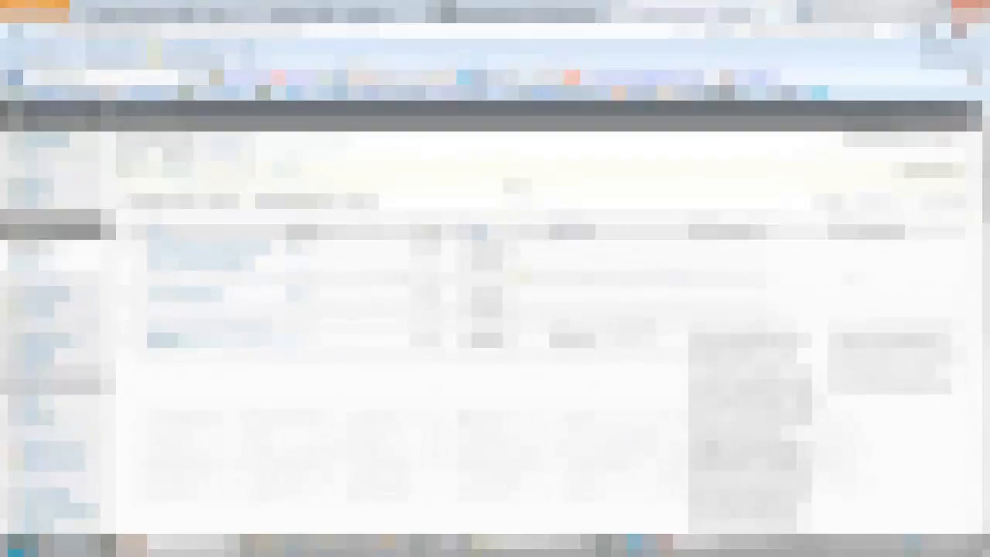
# Open the Free Download page for editing and check the Font family choices in its editor.
pyautogui.moveTo(152, 304)
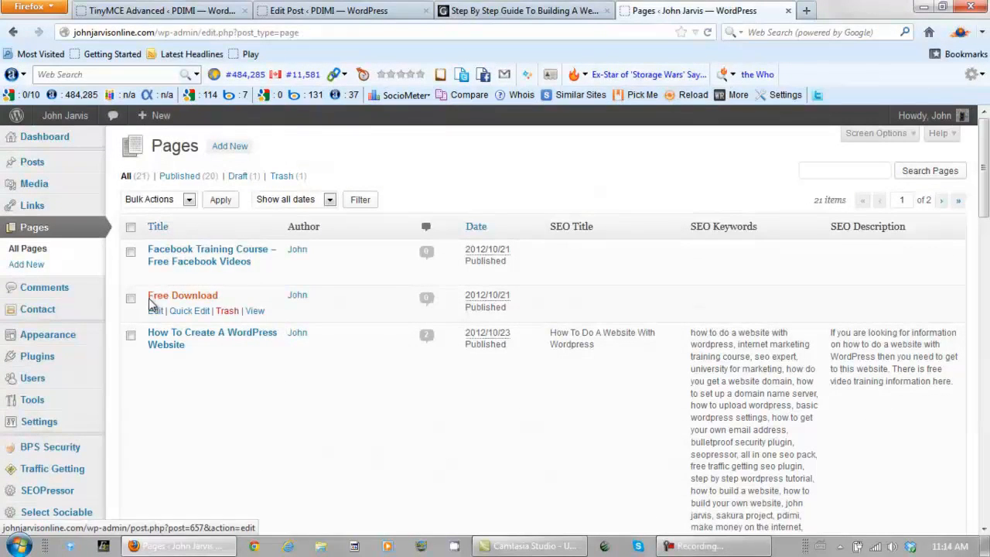
pyautogui.click(155, 313)
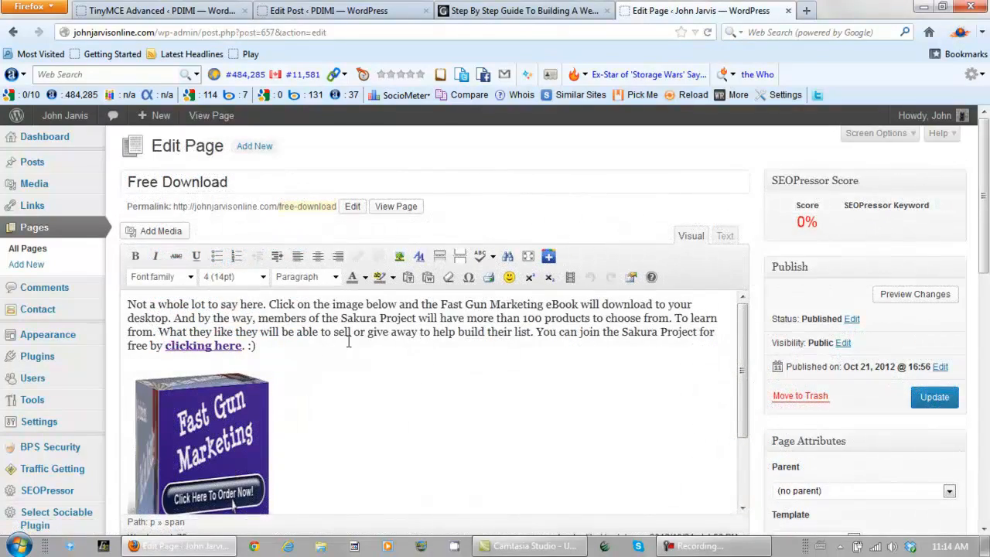
pyautogui.click(191, 277)
pyautogui.click(191, 277)
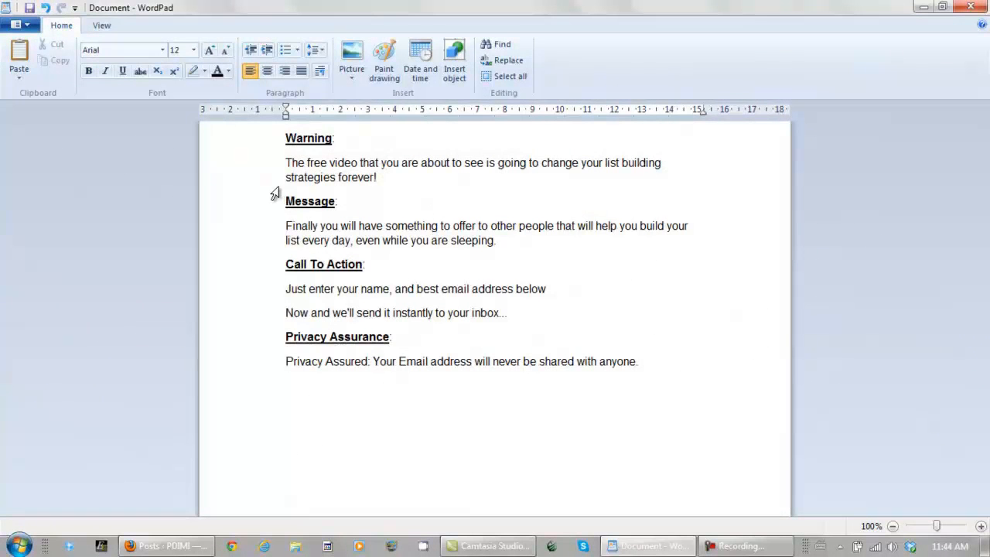
# Switch to the WordPad document and review the capture page copy from the Warning heading to the Privacy Assurance text.
pyautogui.click(279, 142)
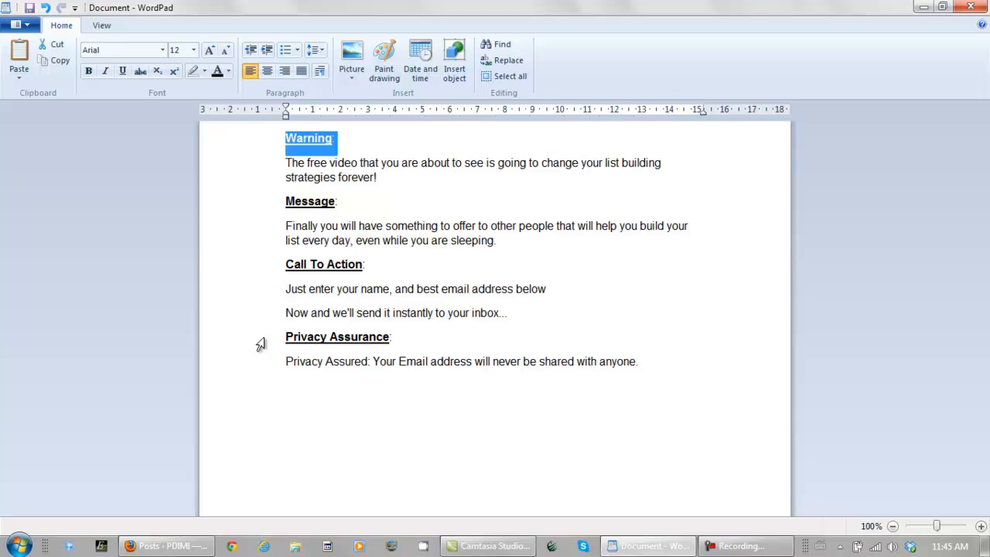
pyautogui.click(259, 373)
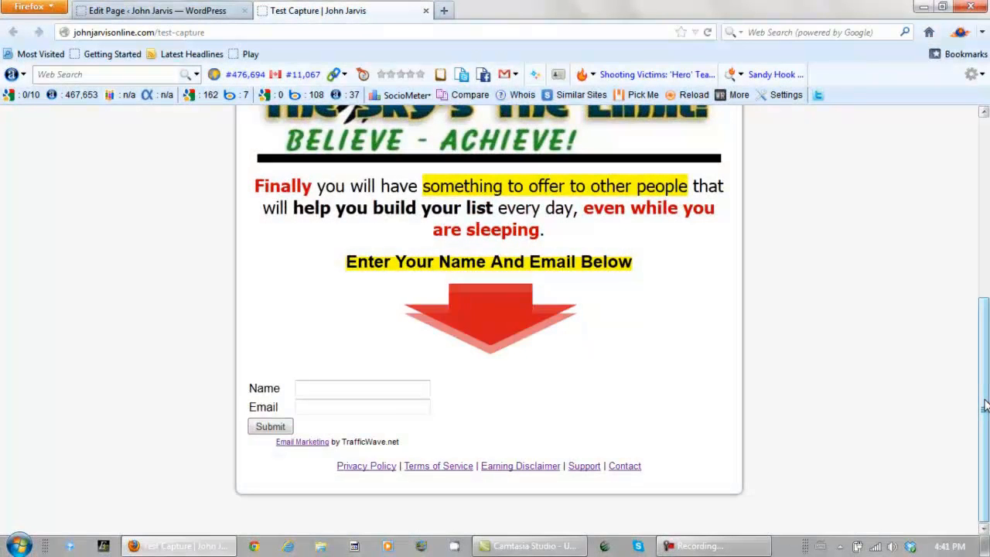
# Compare the Warning Text in the Test Capture page's WP Optins options with the warning box on the live page.
pyautogui.moveTo(985, 406); pyautogui.dragTo(985, 249)
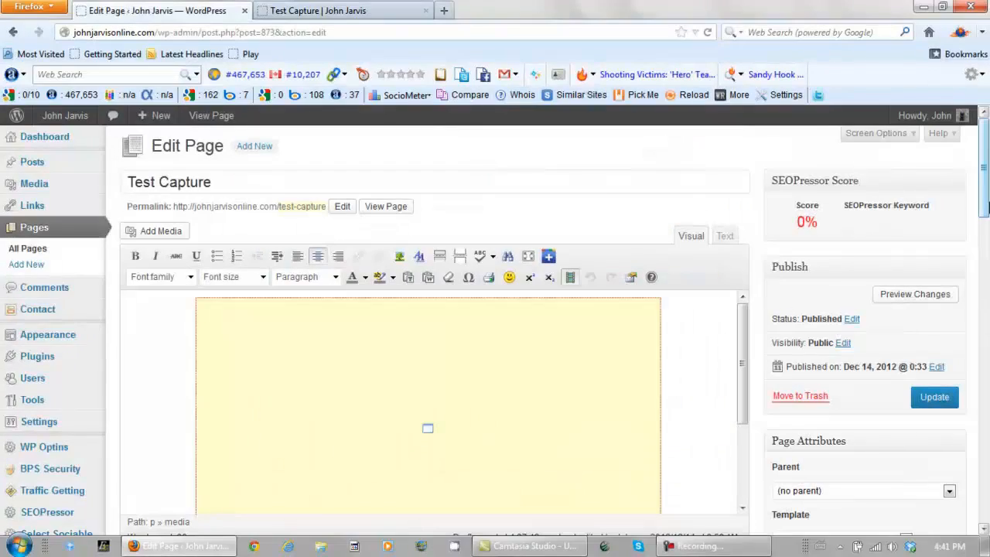
pyautogui.moveTo(986, 168); pyautogui.dragTo(985, 277)
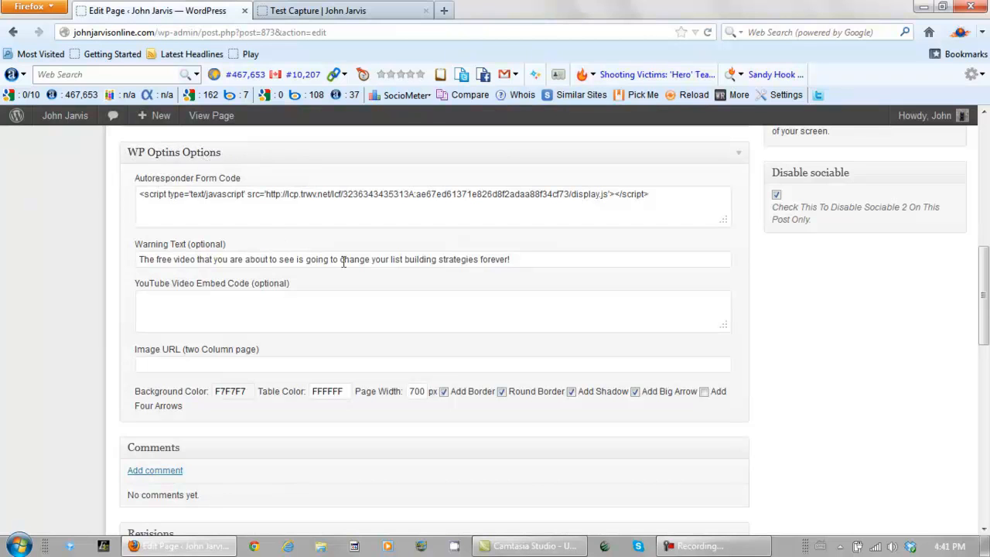
pyautogui.moveTo(517, 261); pyautogui.dragTo(137, 255)
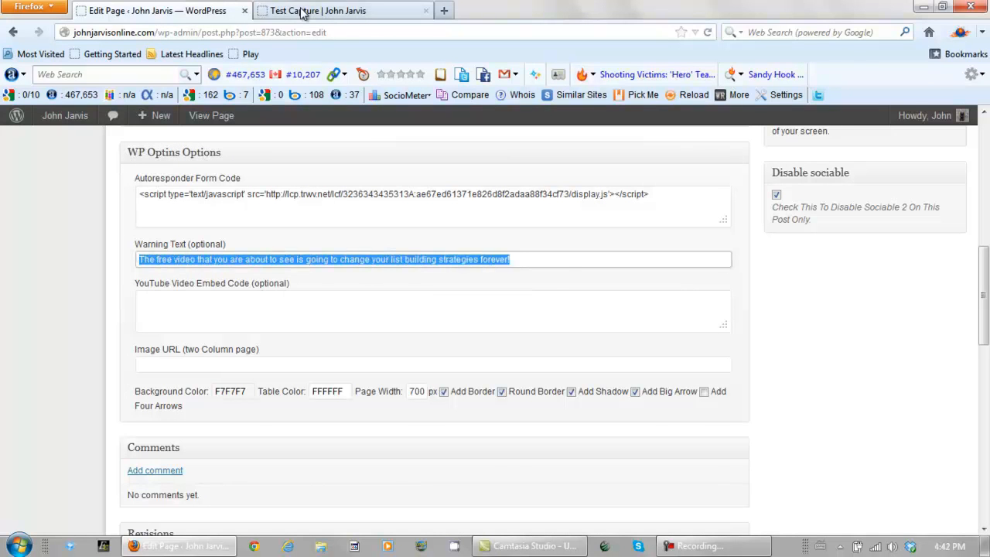
pyautogui.click(305, 10)
pyautogui.moveTo(456, 151); pyautogui.dragTo(623, 195)
pyautogui.click(627, 193)
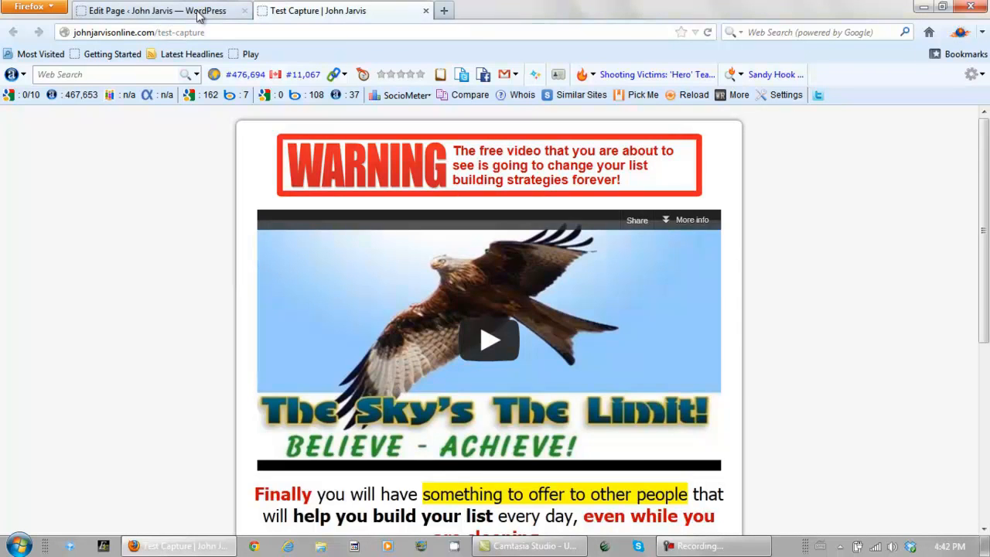
# Set the Test Capture page width to 900 px, update the page, and reload the live page down to the footer.
pyautogui.click(198, 12)
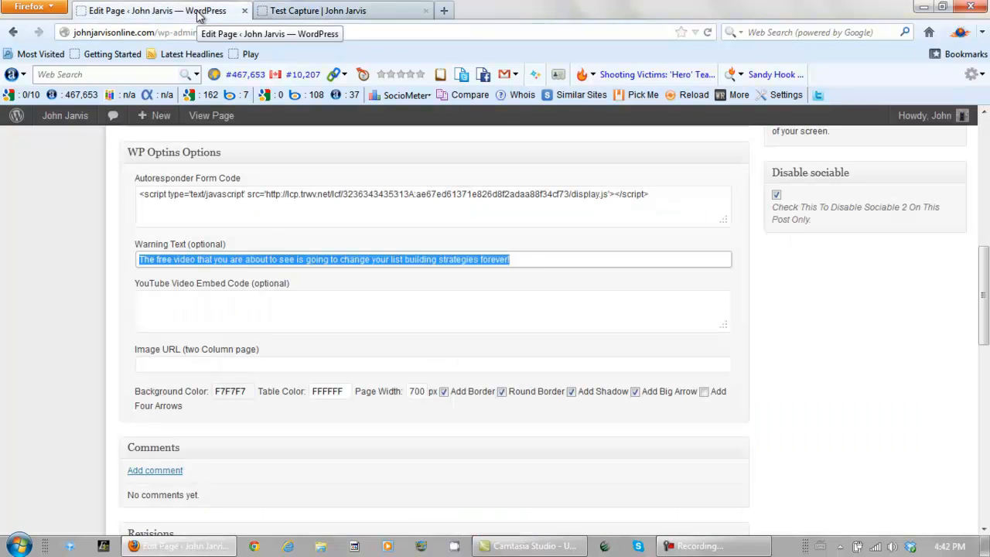
pyautogui.click(419, 391)
pyautogui.write('900')
pyautogui.moveTo(983, 294); pyautogui.dragTo(984, 192)
pyautogui.click(934, 294)
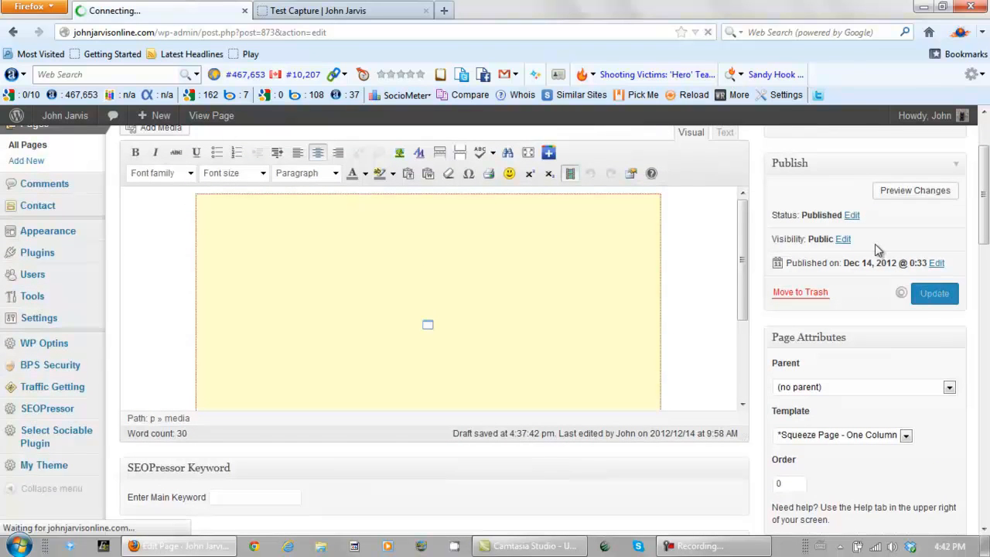
pyautogui.click(356, 11)
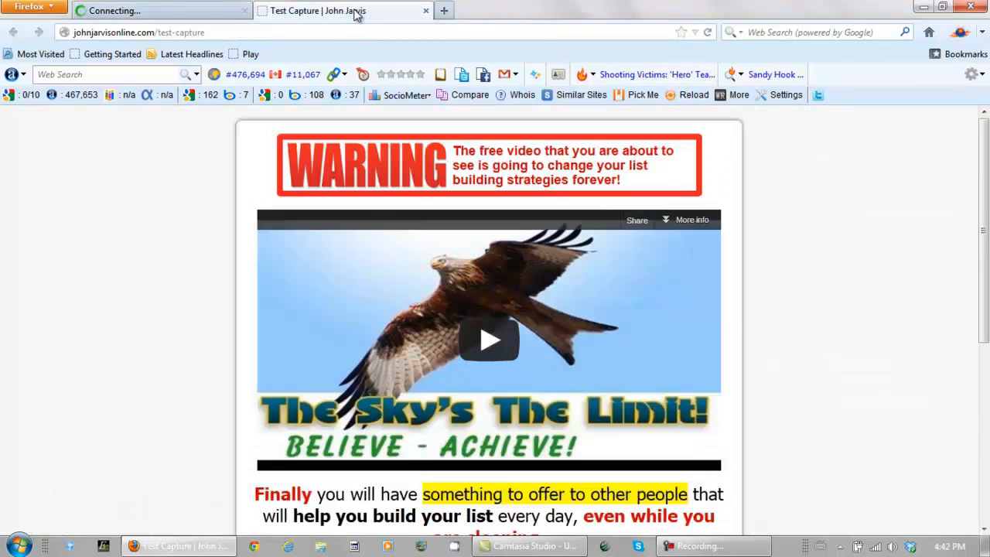
pyautogui.click(708, 32)
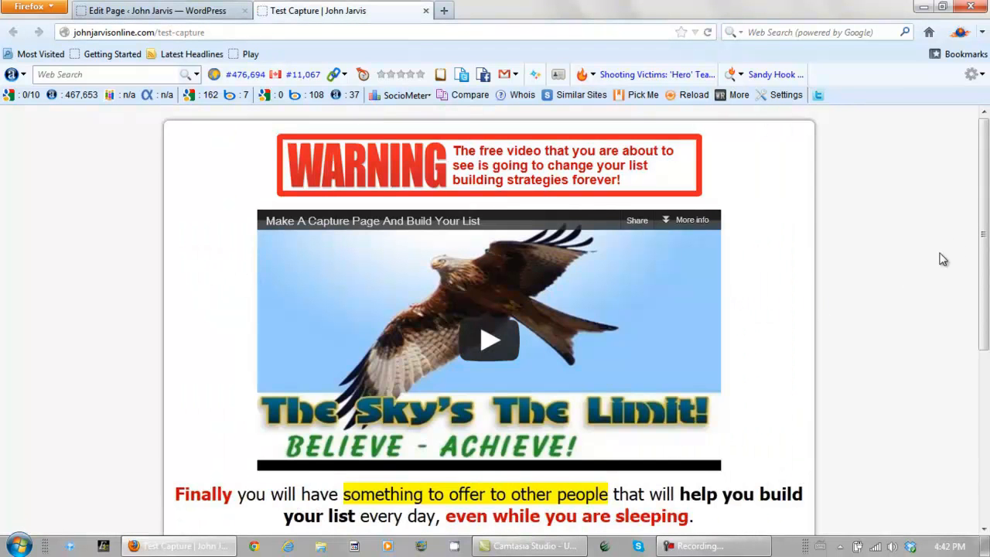
pyautogui.moveTo(985, 175); pyautogui.dragTo(987, 346)
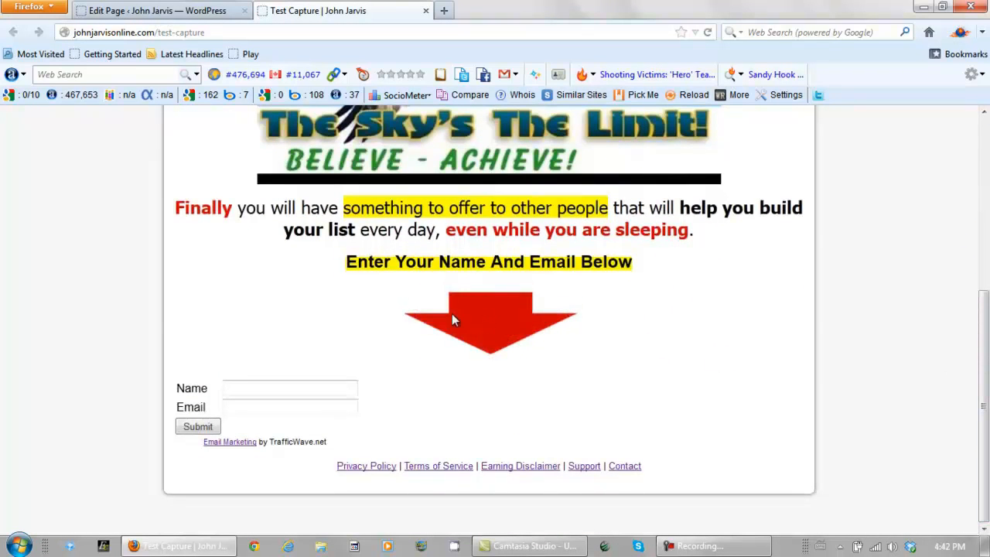
# Turn off Add Big Arrow in the Test Capture page's WP Optins options, update the page, and reload the live page.
pyautogui.click(186, 10)
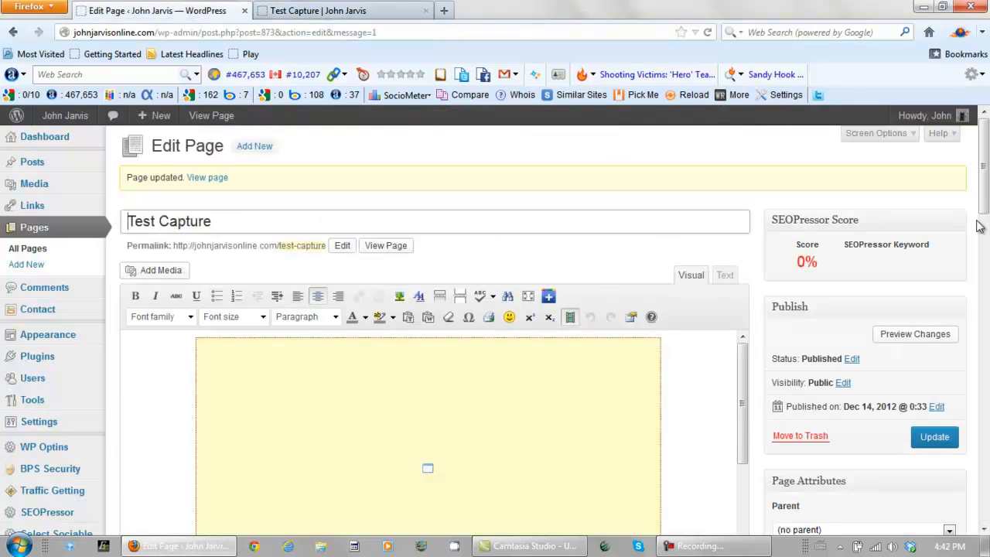
pyautogui.scroll(-15, 850, 286)
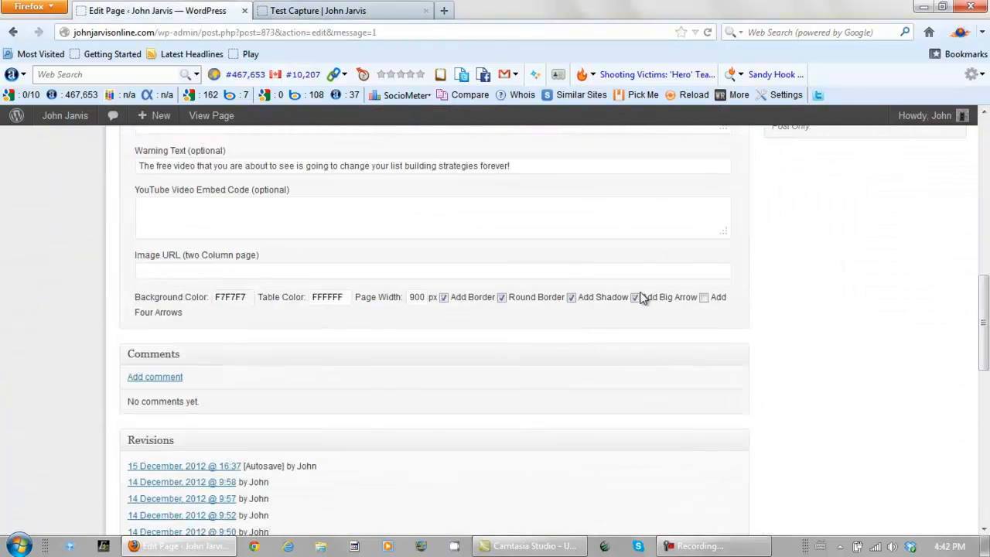
pyautogui.moveTo(985, 301); pyautogui.dragTo(986, 185)
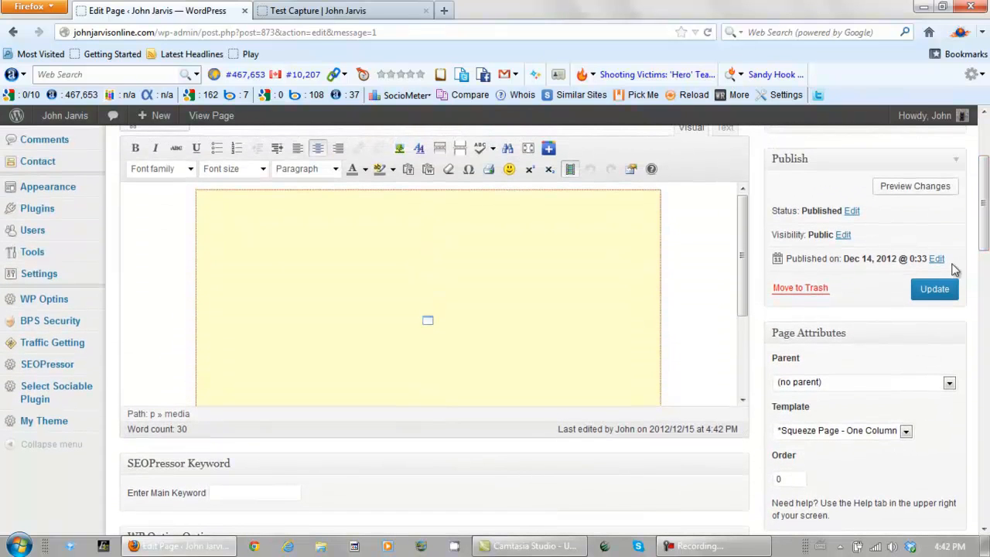
pyautogui.click(934, 291)
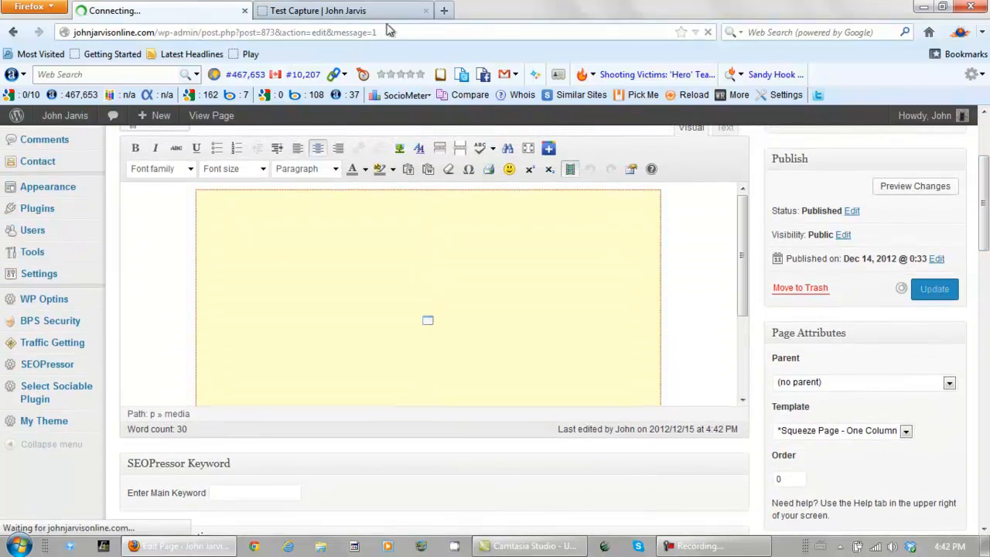
pyautogui.click(361, 12)
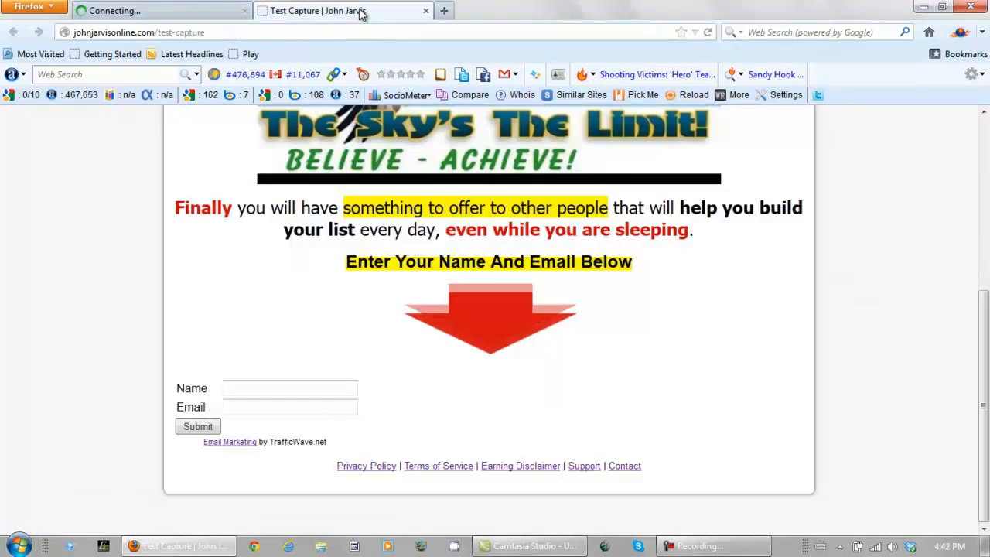
pyautogui.click(709, 34)
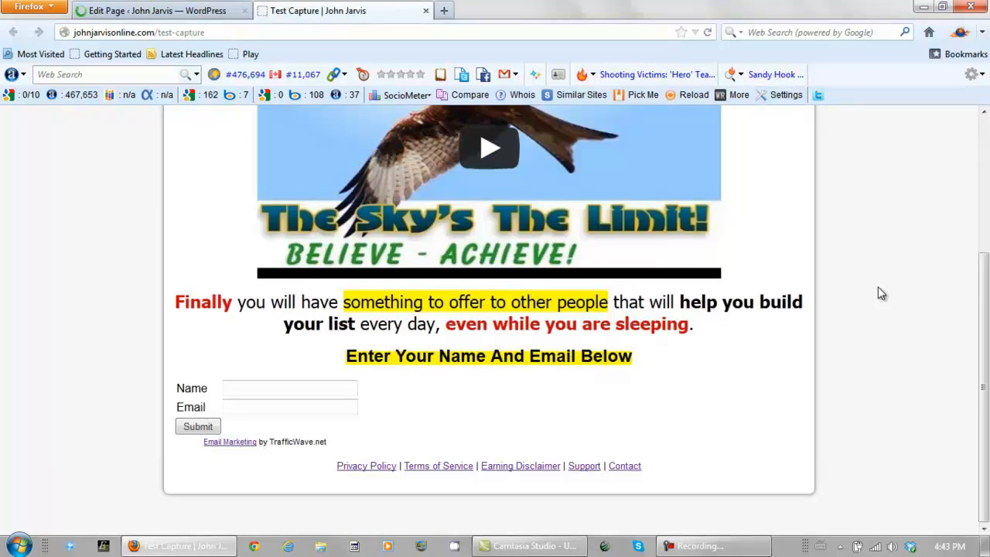
# Turn Add Big Arrow back on in the Test Capture page's WP Optins options and copy the Autoresponder Form Code.
pyautogui.click(162, 12)
pyautogui.moveTo(985, 191); pyautogui.dragTo(986, 326)
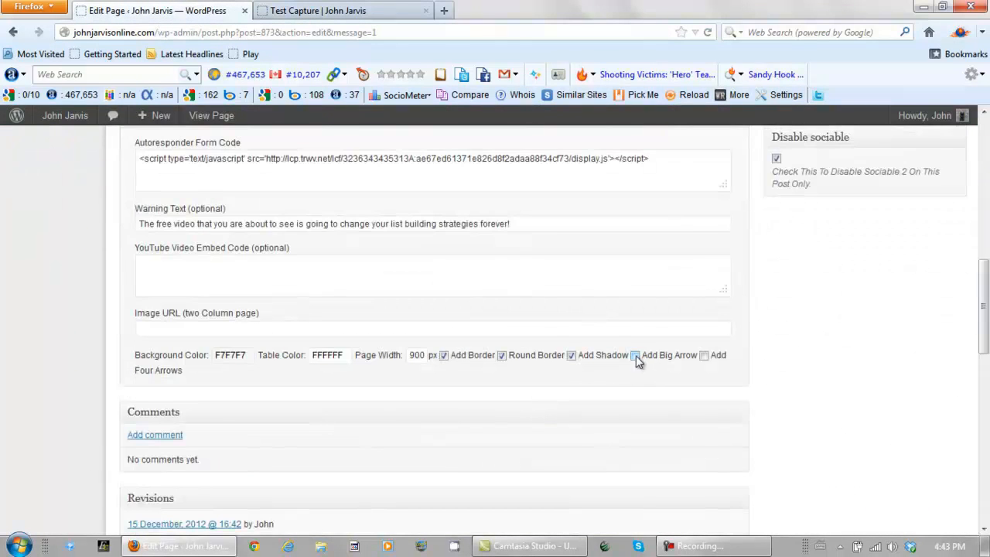
pyautogui.moveTo(675, 158); pyautogui.dragTo(136, 159)
pyautogui.hotkey('ctrl', 'c')
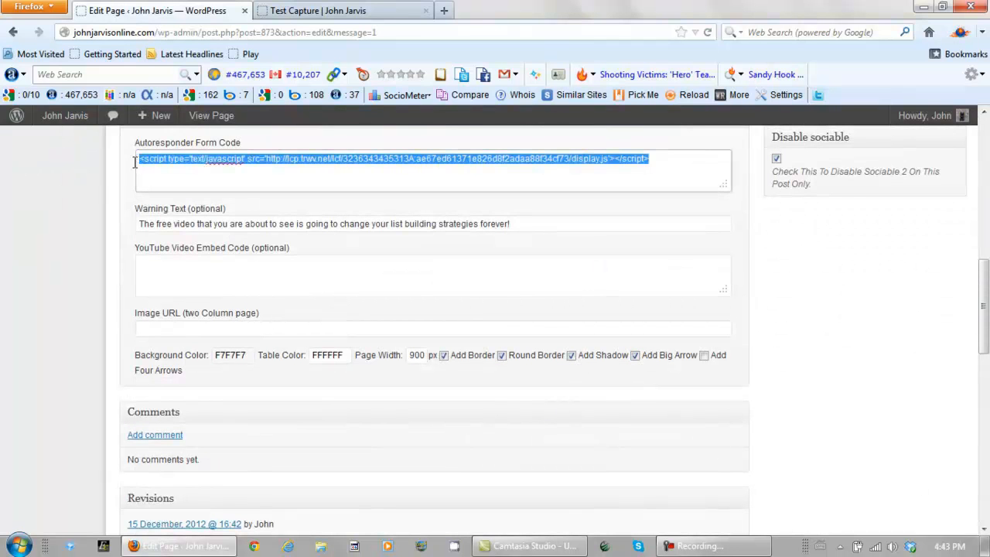
pyautogui.click(362, 12)
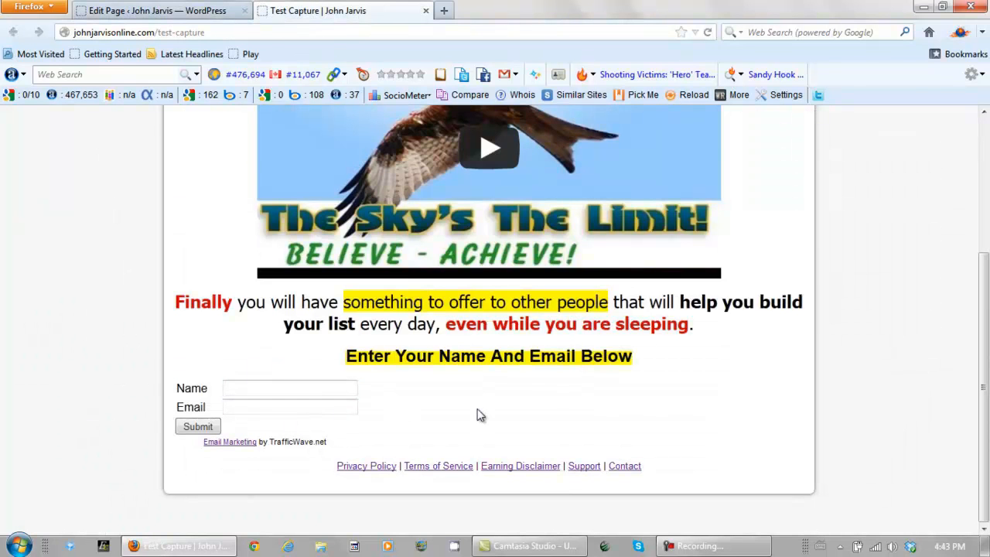
pyautogui.click(221, 33)
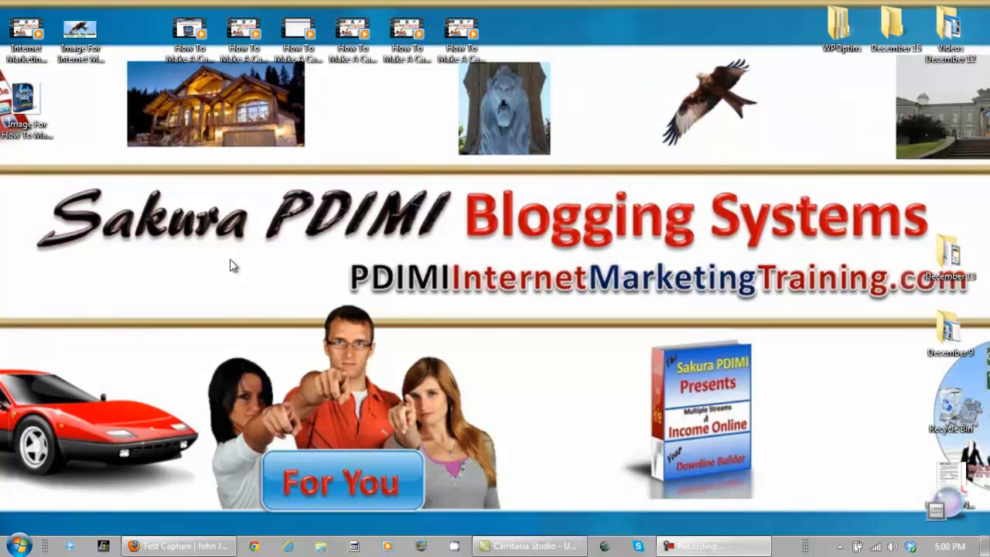
pyautogui.click(195, 57)
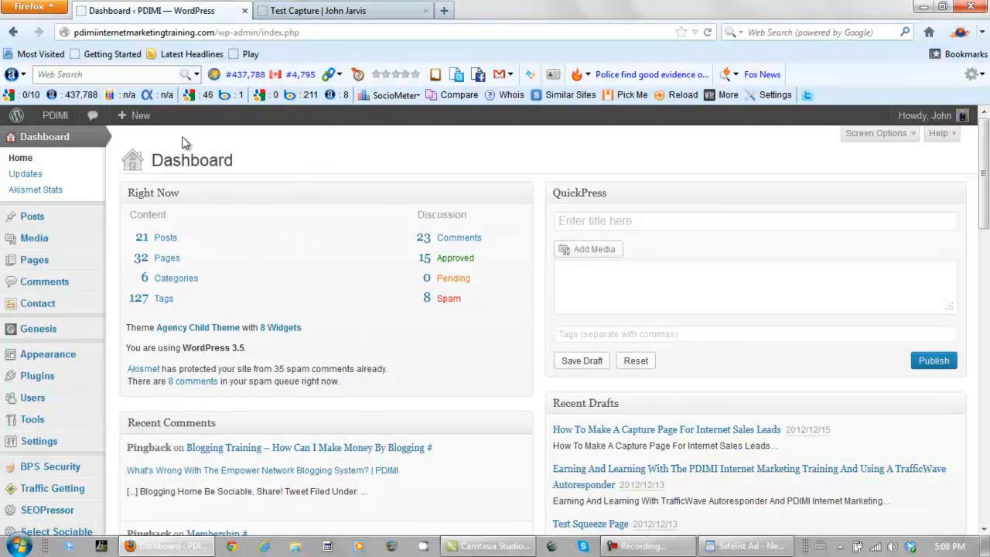
# Create a new page on the PDIMI site and title it "Free WordPress Training".
pyautogui.moveTo(137, 118)
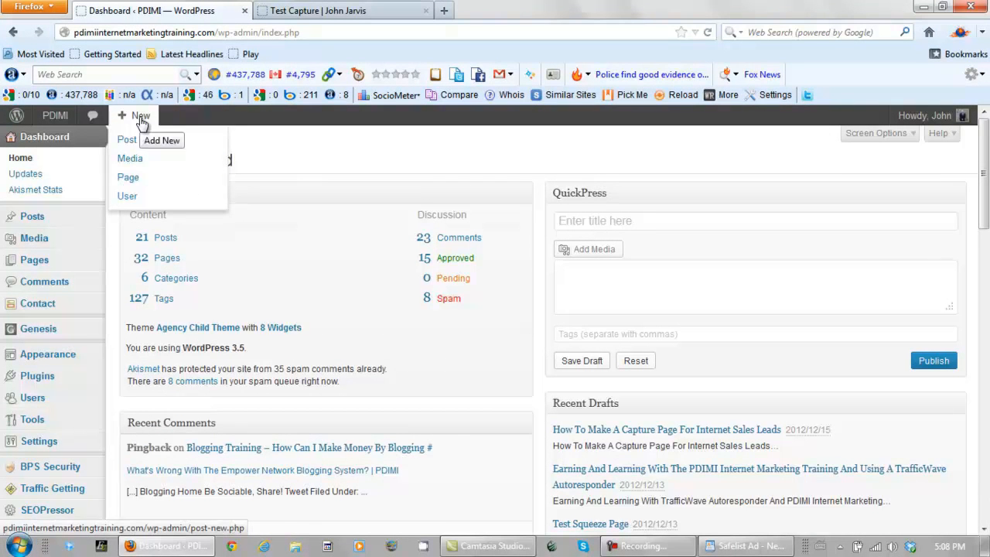
pyautogui.click(128, 178)
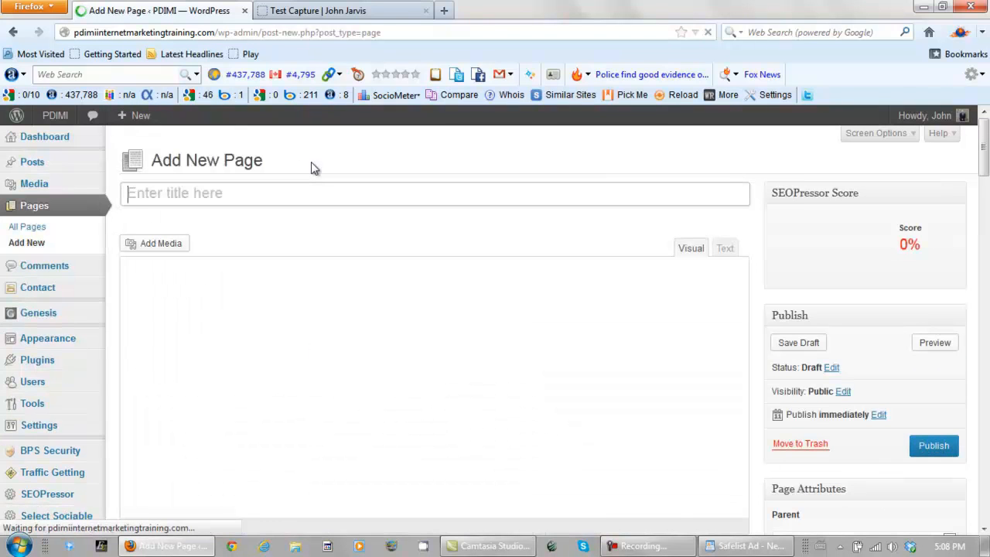
pyautogui.click(274, 194)
pyautogui.write('Free WordPress Training')
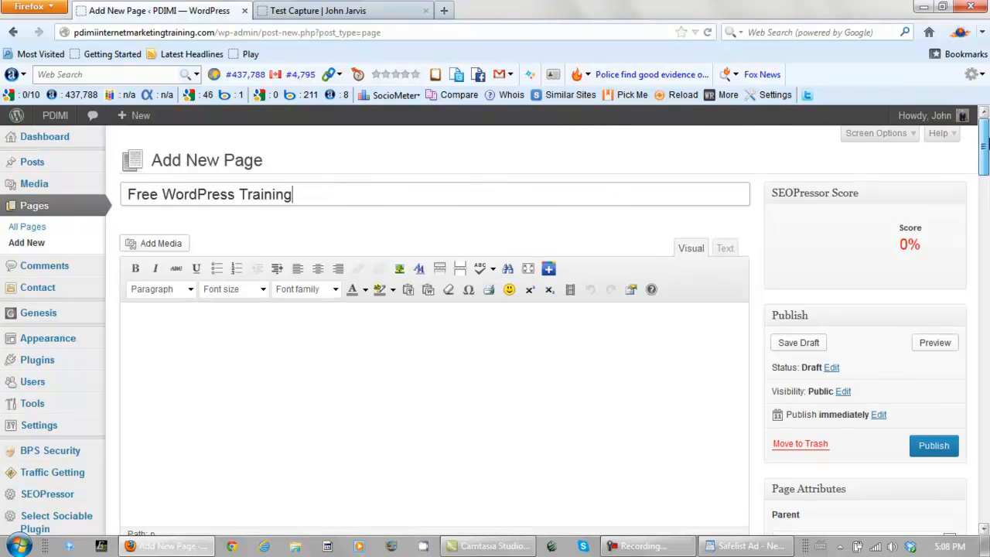
# Set the new page's template to *Squeeze Page - One Column.
pyautogui.moveTo(987, 159); pyautogui.dragTo(986, 217)
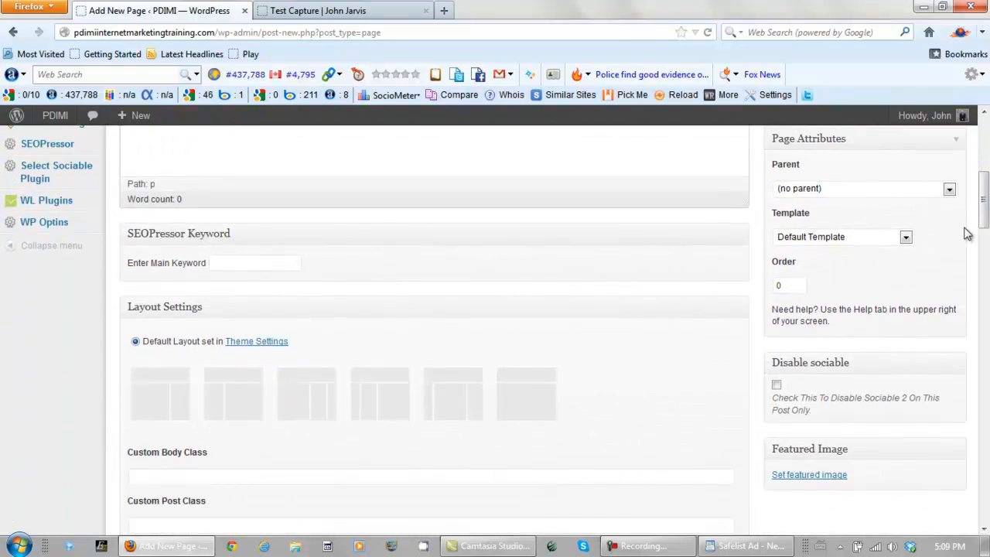
pyautogui.click(906, 239)
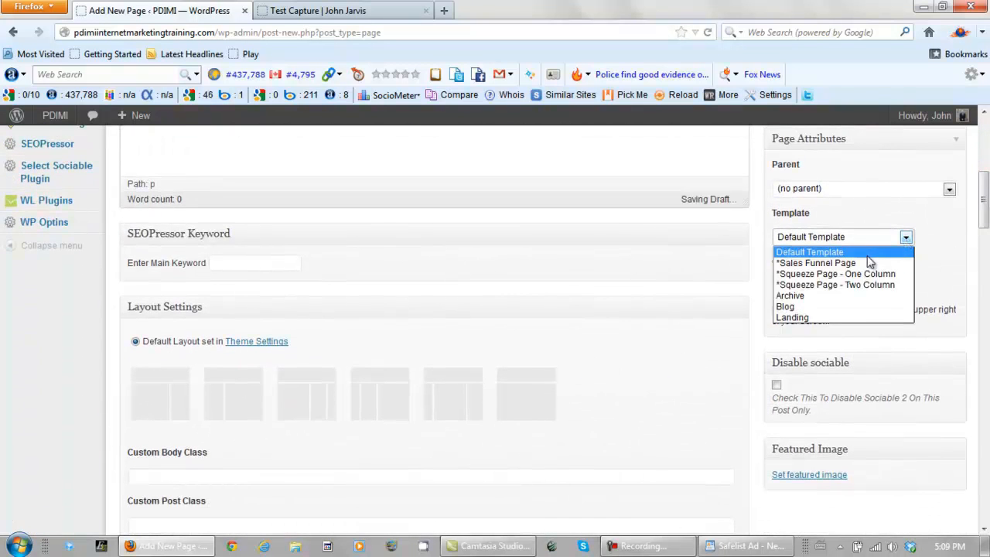
pyautogui.click(851, 275)
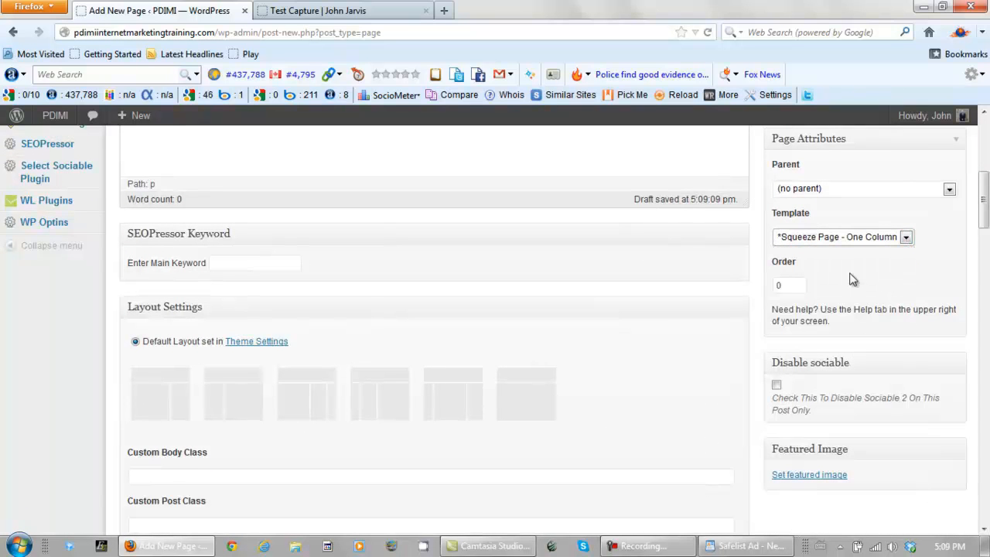
# Paste the TrafficWave form script into the new page's Autoresponder Form Code.
pyautogui.moveTo(984, 189); pyautogui.dragTo(985, 272)
pyautogui.click(274, 166)
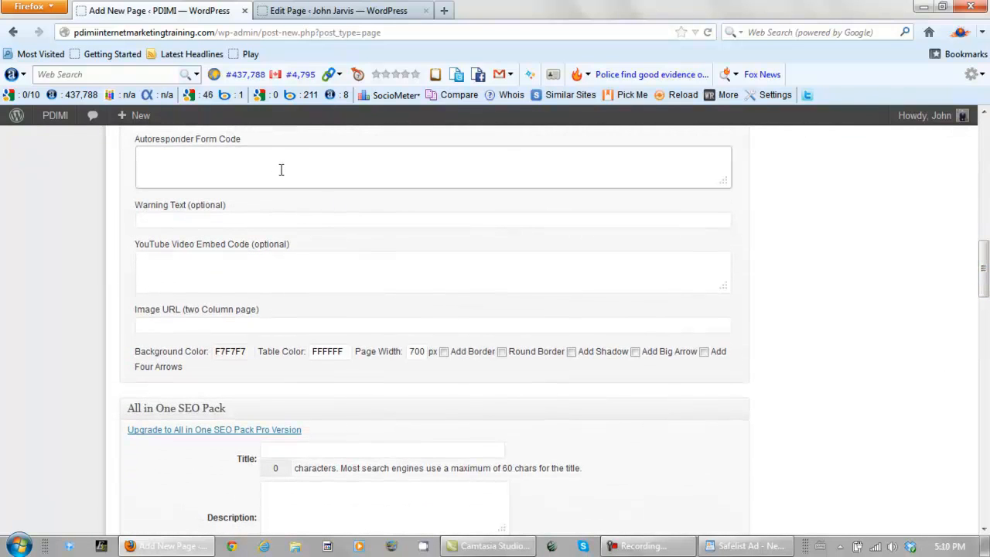
pyautogui.hotkey('ctrl', 'v')
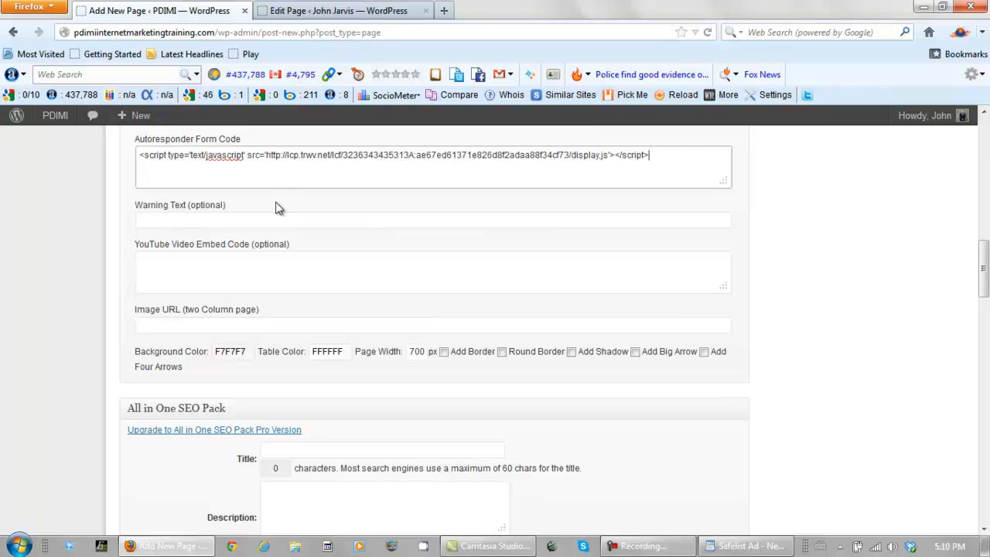
# Set the Warning Text to "The free video that you are about to see is going to change your list building strategies forever!" and preview the page.
pyautogui.click(273, 221)
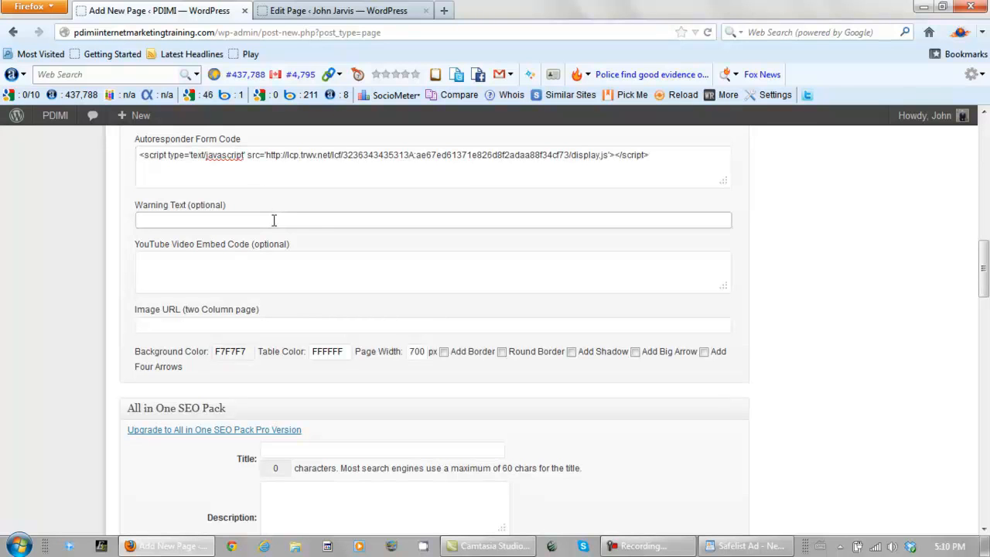
pyautogui.click(324, 220)
pyautogui.write('The free video that you are about to see is going to change your list building strategies forever!')
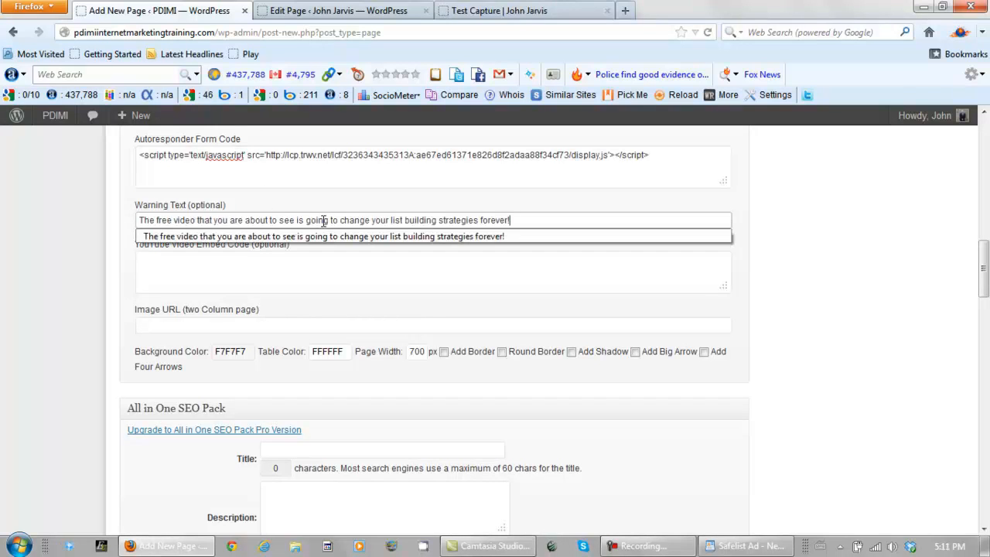
pyautogui.click(70, 232)
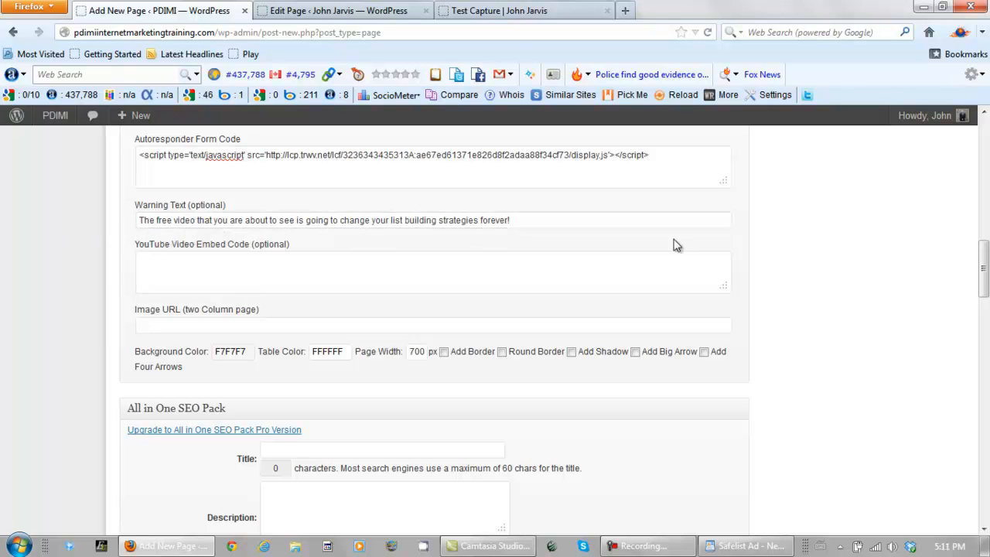
pyautogui.moveTo(979, 267); pyautogui.dragTo(982, 164)
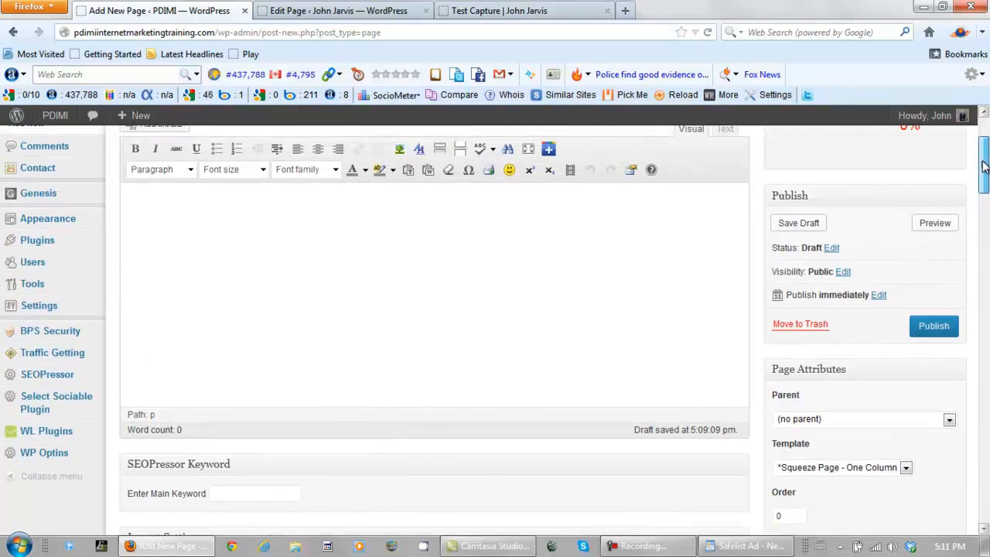
pyautogui.click(935, 224)
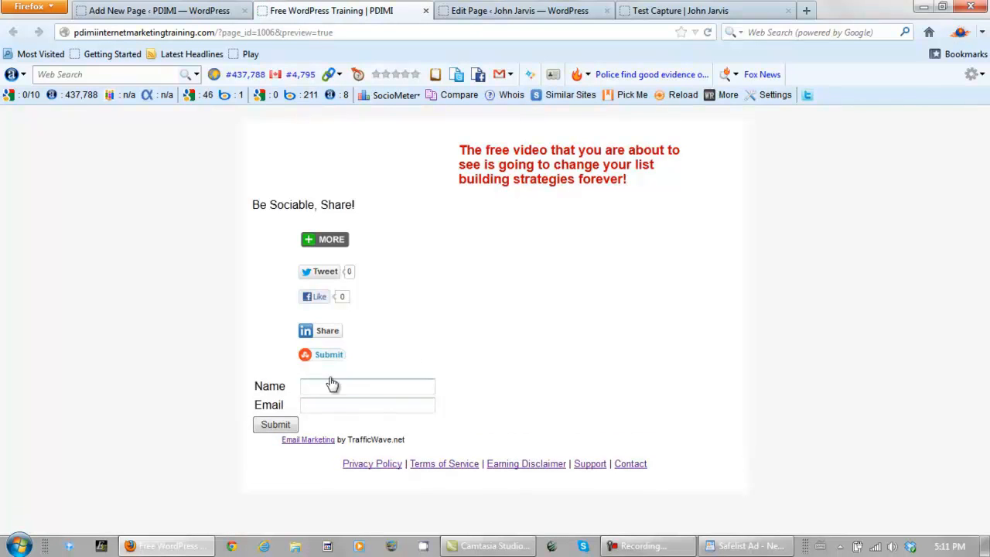
# Disable Sociable for the Free WordPress Training page and preview the page again.
pyautogui.click(192, 12)
pyautogui.moveTo(984, 167); pyautogui.dragTo(984, 228)
pyautogui.click(777, 198)
pyautogui.scroll(10, 984, 230)
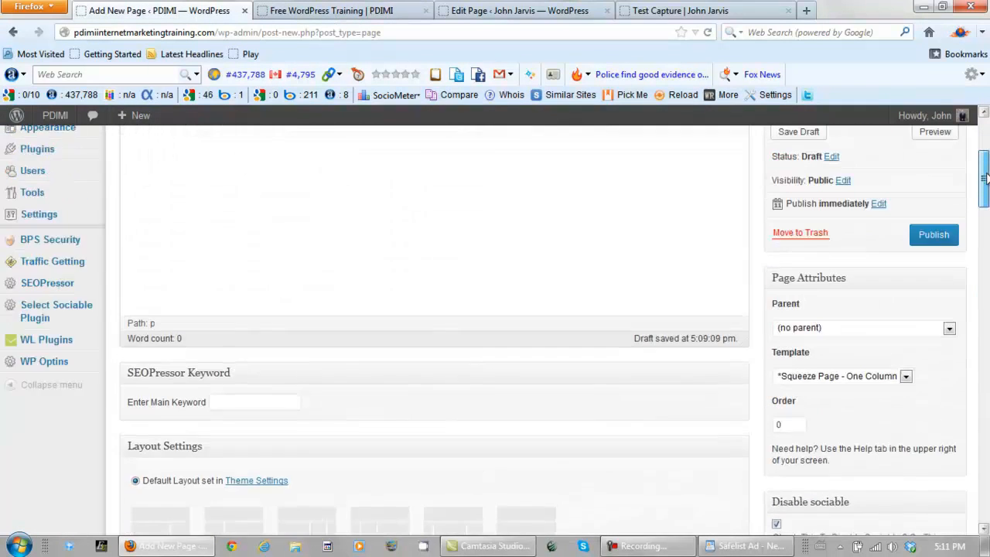
pyautogui.click(934, 257)
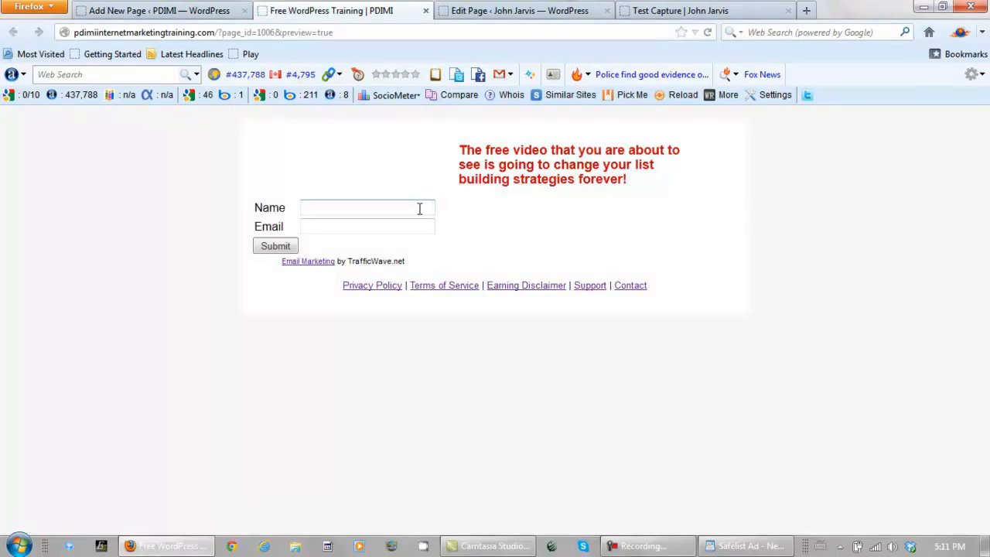
# Enter the placeholder lines XXXX and XXXXX in the page body and centre both.
pyautogui.click(201, 11)
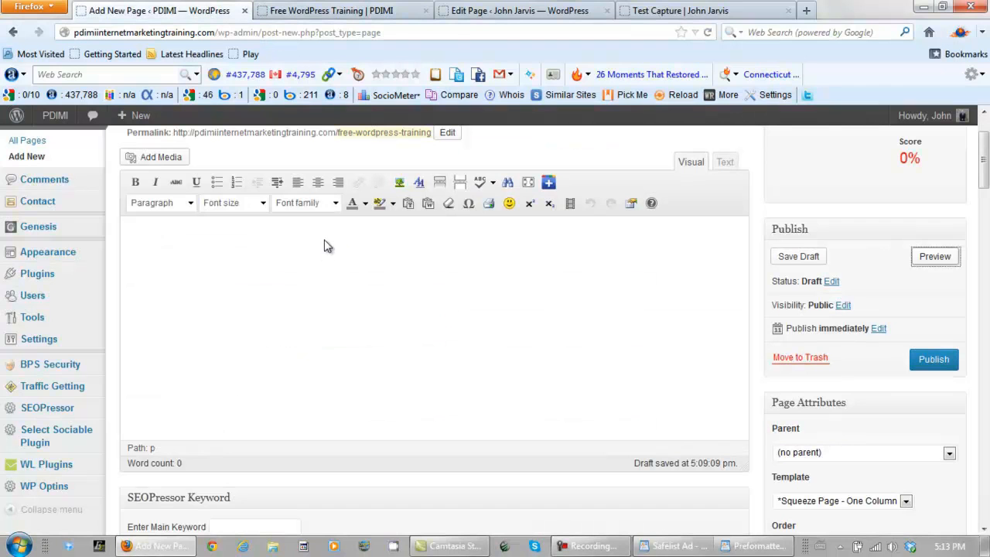
pyautogui.click(324, 246)
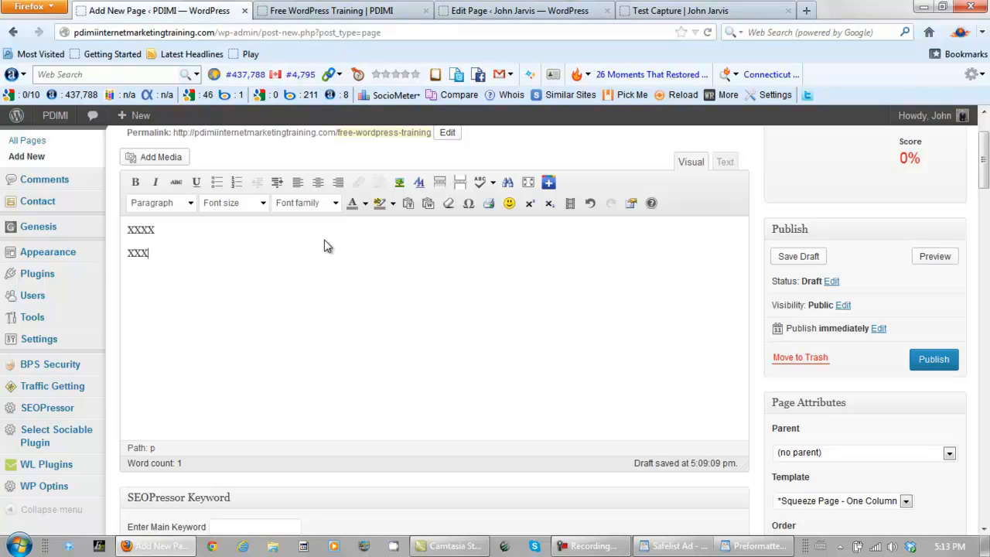
pyautogui.moveTo(170, 261); pyautogui.dragTo(118, 232)
pyautogui.click(323, 187)
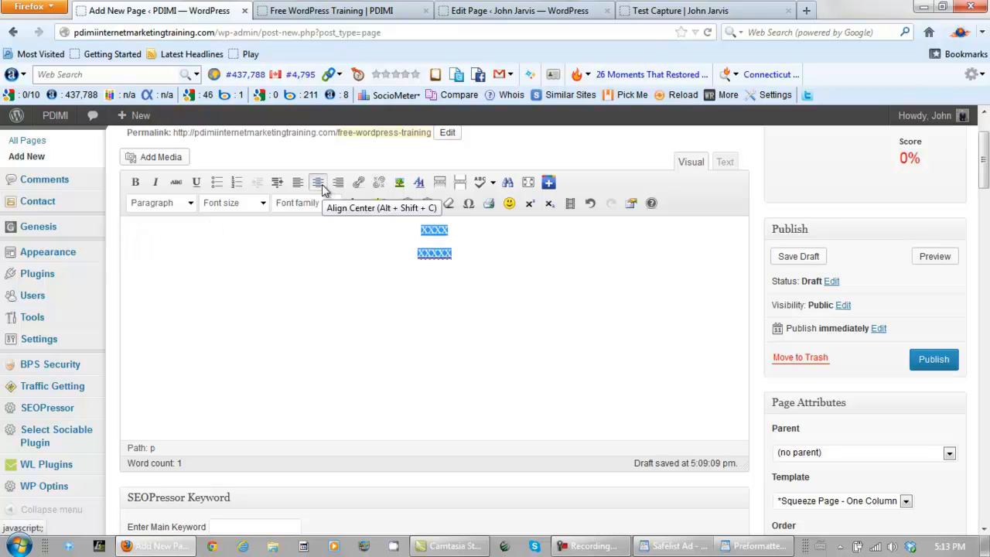
# Replace the XXXX placeholder in the page's HTML with the centred YouTube iframe for video eqbnKsiQsJc, 640 wide by 360 high, and return to the visual editor.
pyautogui.click(459, 236)
pyautogui.moveTo(459, 236); pyautogui.dragTo(416, 255)
pyautogui.moveTo(472, 236); pyautogui.dragTo(424, 229)
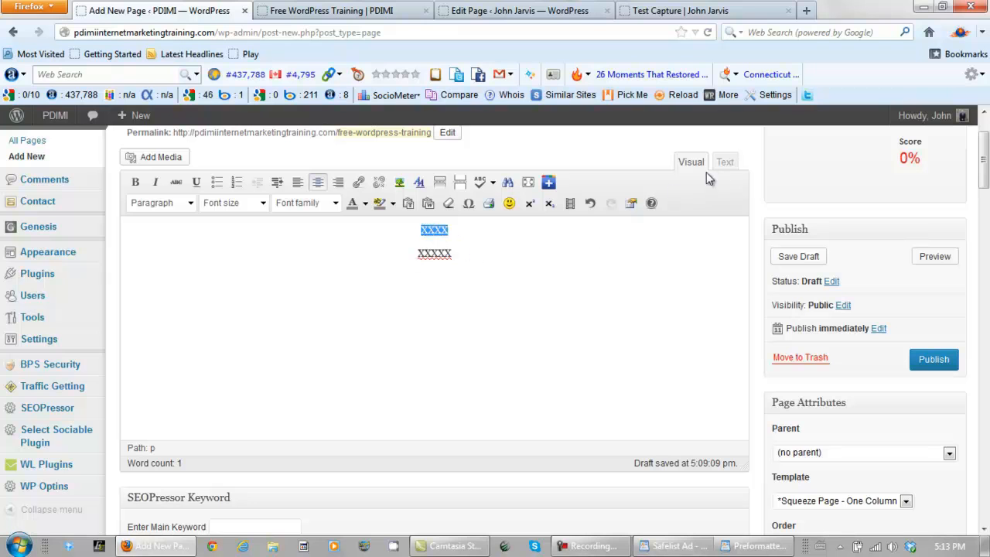
pyautogui.click(725, 163)
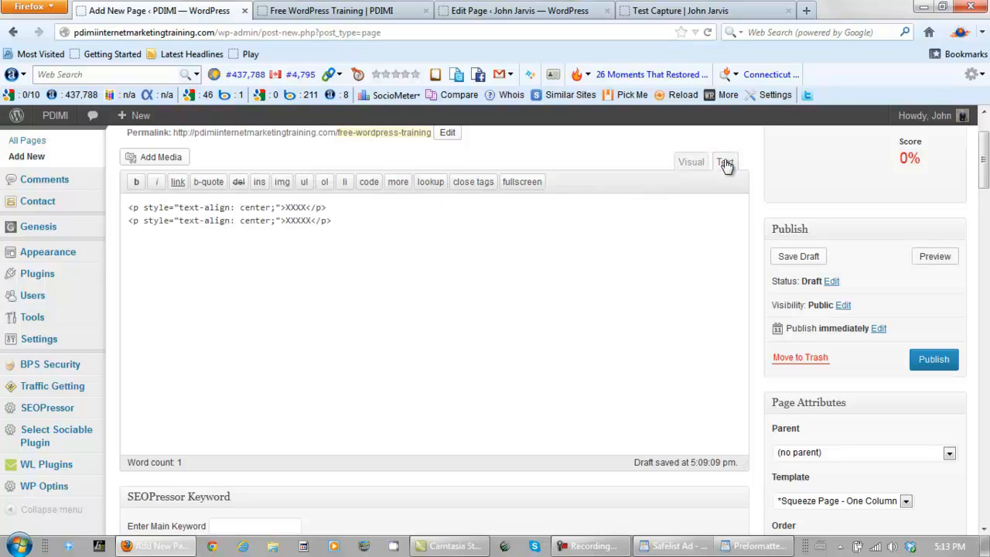
pyautogui.doubleClick(298, 207)
pyautogui.write('<p style="text-align: center;"><iframe src="http://www.youtube.com/embed/eqbnKsiQsJc?feature=player_detailpage" height="360" width="640" allowfullscreen="" frameborder="0"></iframe></p>')
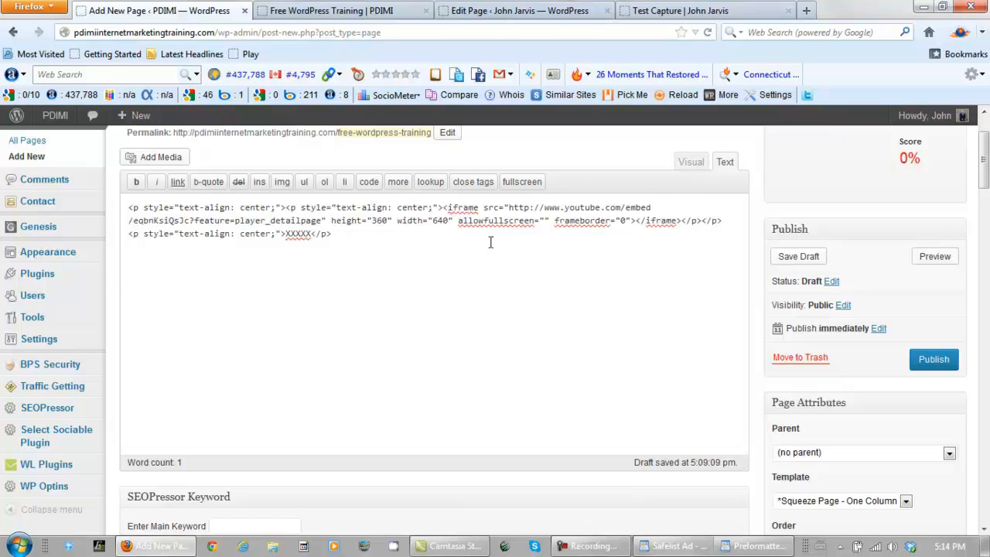
pyautogui.click(687, 164)
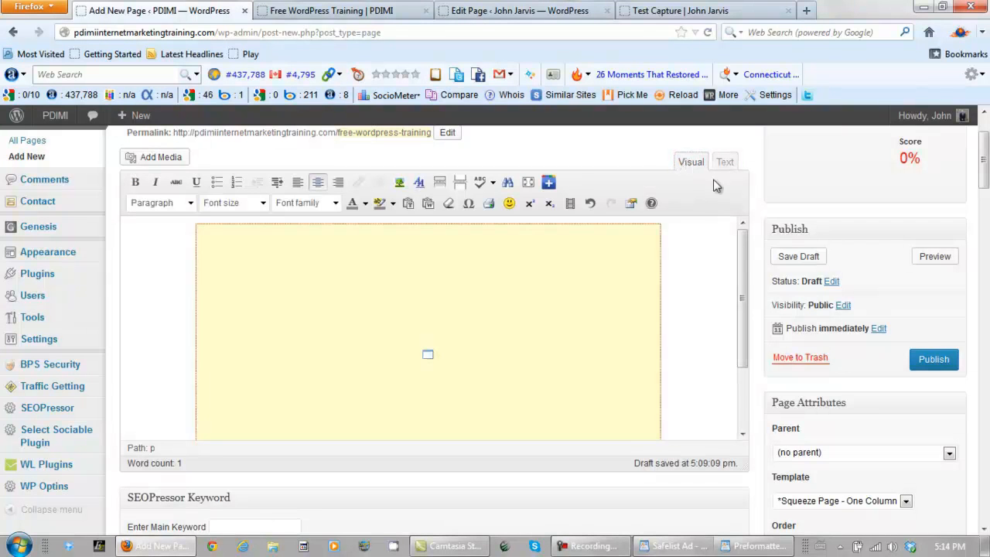
# Preview the page and check the embedded video, the placeholder line below it and the opt-in form.
pyautogui.click(933, 257)
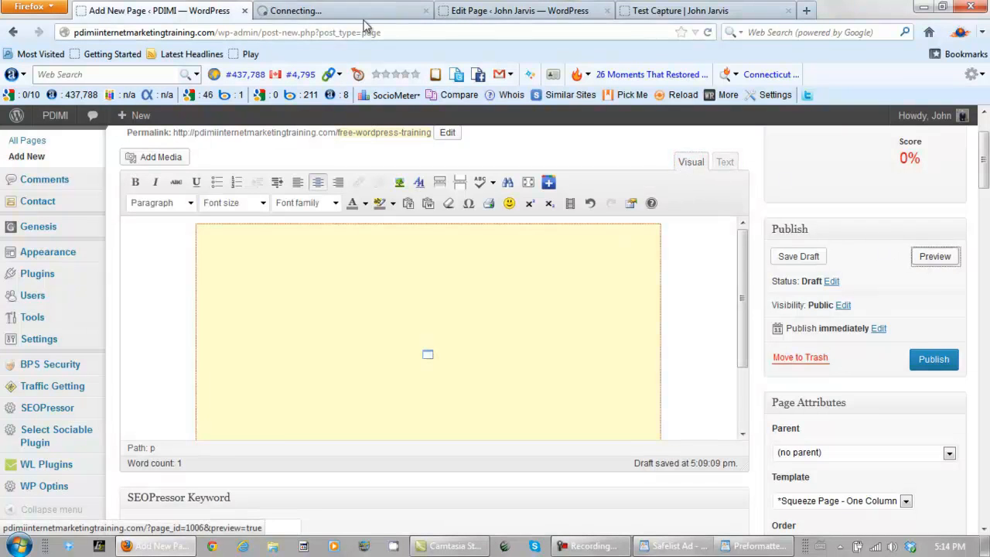
pyautogui.click(338, 14)
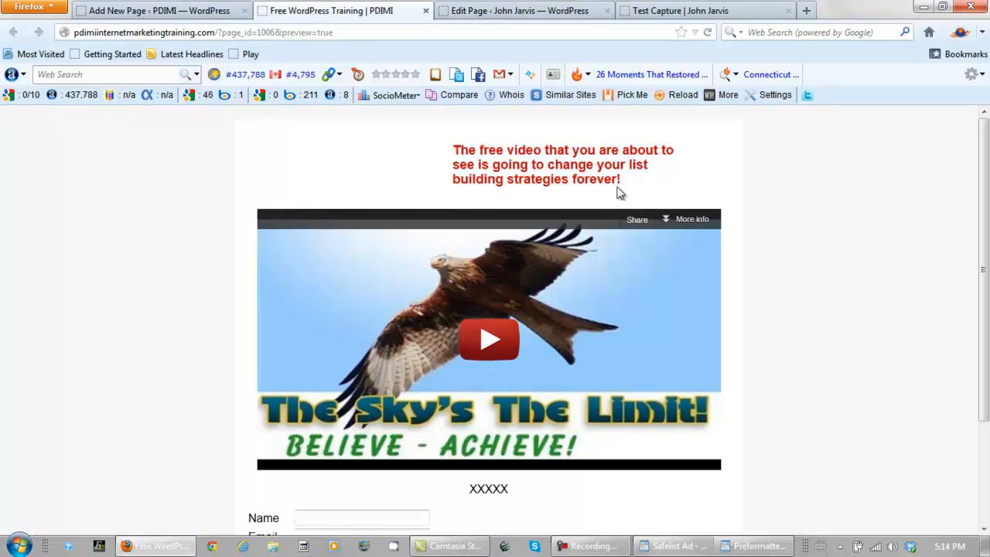
pyautogui.scroll(-3, 985, 228)
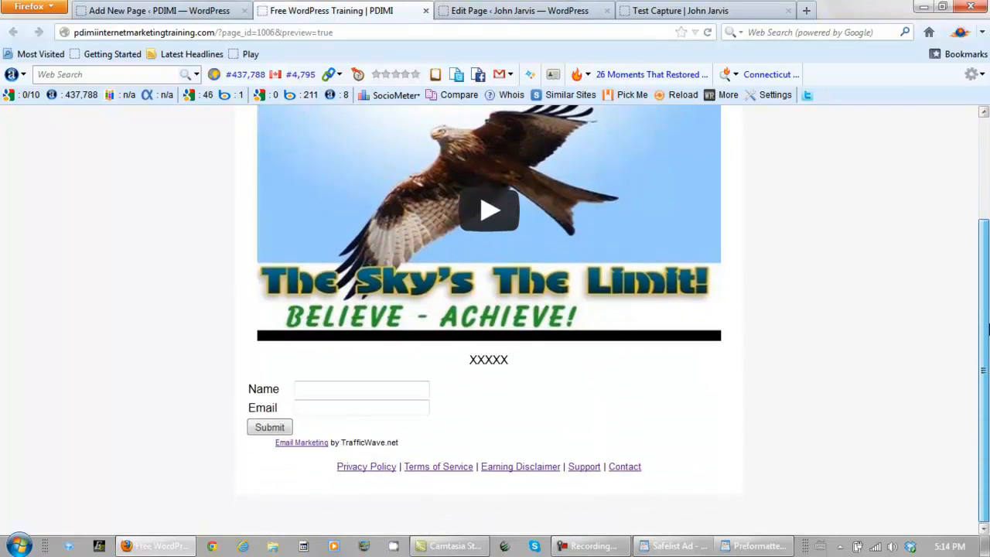
pyautogui.moveTo(508, 359); pyautogui.dragTo(460, 361)
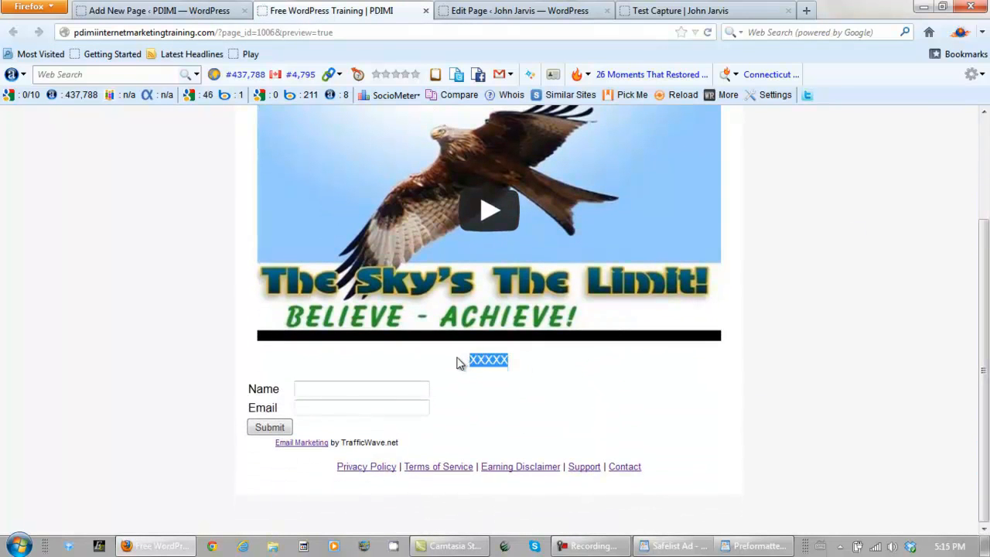
# Replace the XXXXX placeholder below the video with the Message text copied from the WordPad document, starting "Finally you will have something to offer".
pyautogui.click(191, 13)
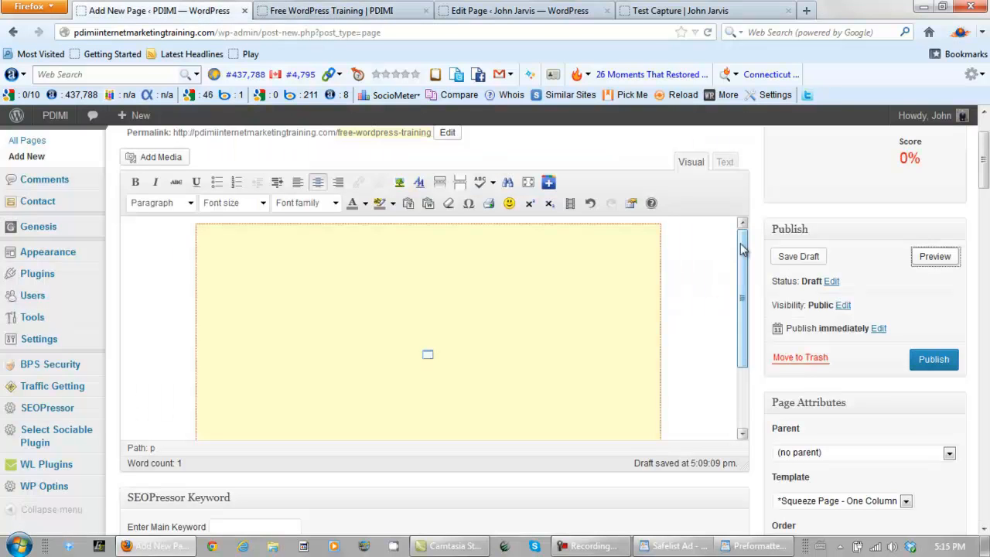
pyautogui.moveTo(741, 248); pyautogui.dragTo(747, 329)
pyautogui.moveTo(469, 427); pyautogui.dragTo(413, 429)
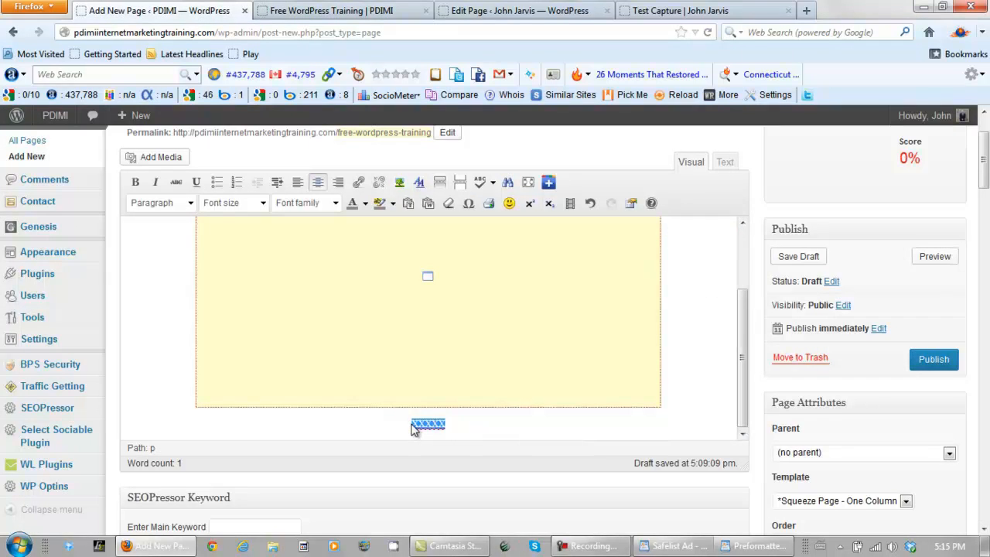
pyautogui.click(745, 547)
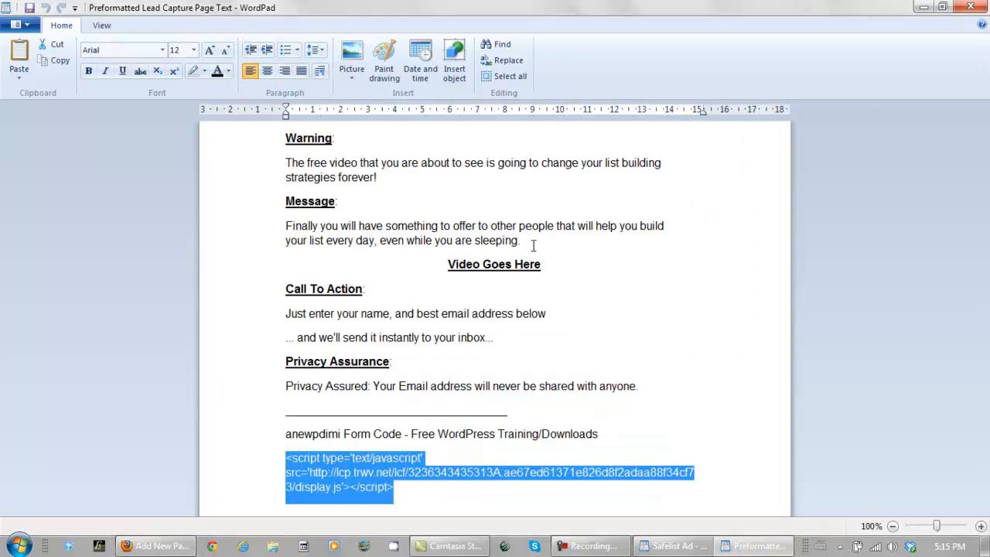
pyautogui.moveTo(533, 245); pyautogui.dragTo(286, 226)
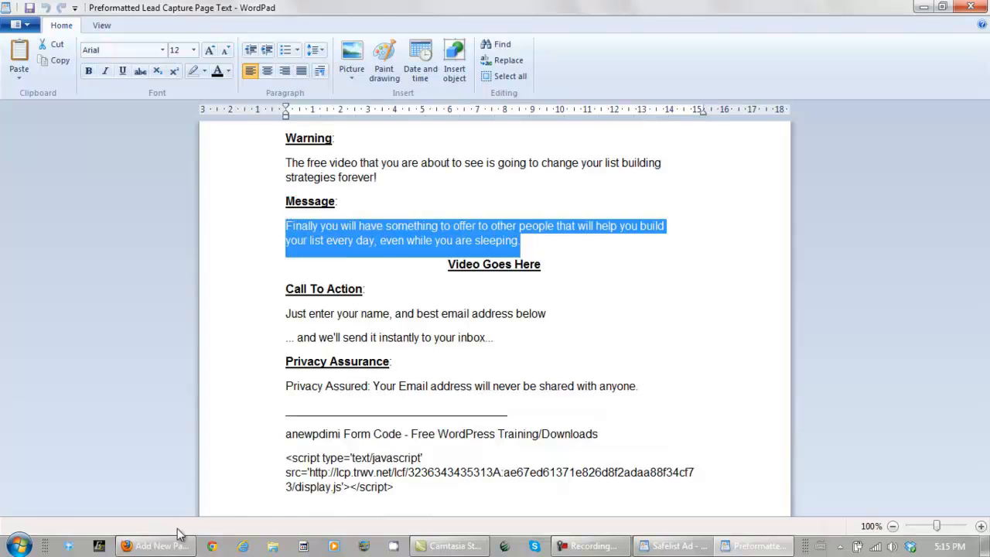
pyautogui.click(159, 546)
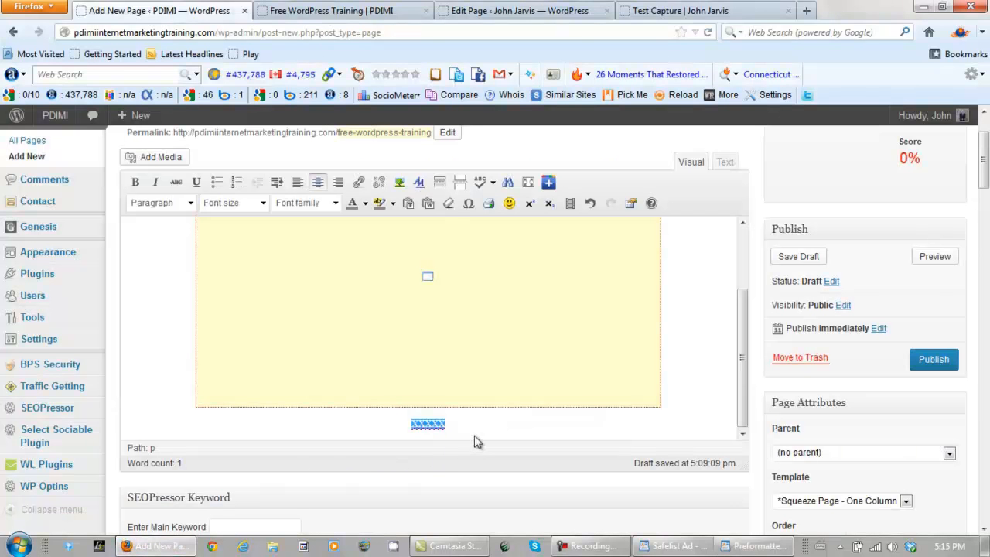
pyautogui.write('Finally you will have something to offer to other people that will help you build your list every day, even while you are sleeping.')
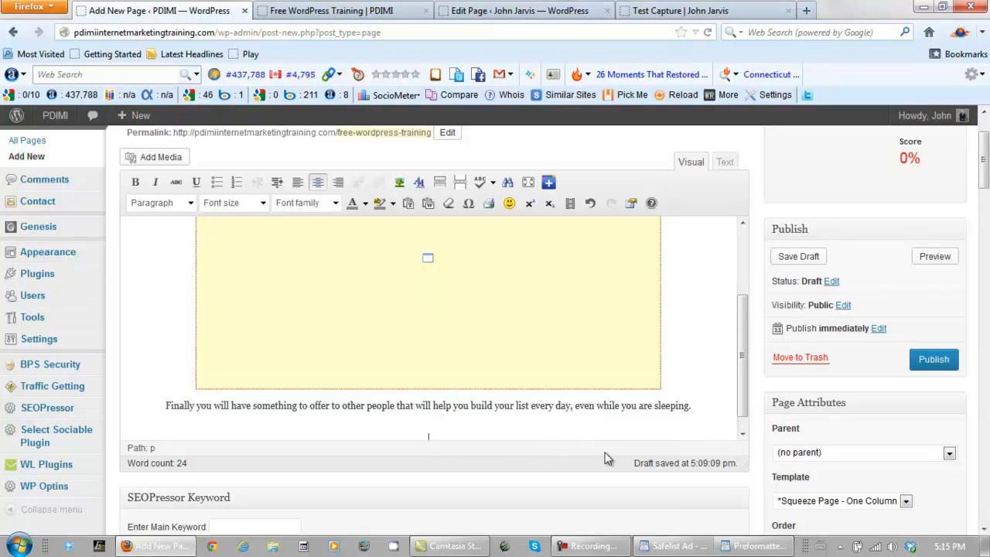
# Copy the two Call To Action lines from the WordPad document into the page below the message and start a new paragraph.
pyautogui.click(740, 547)
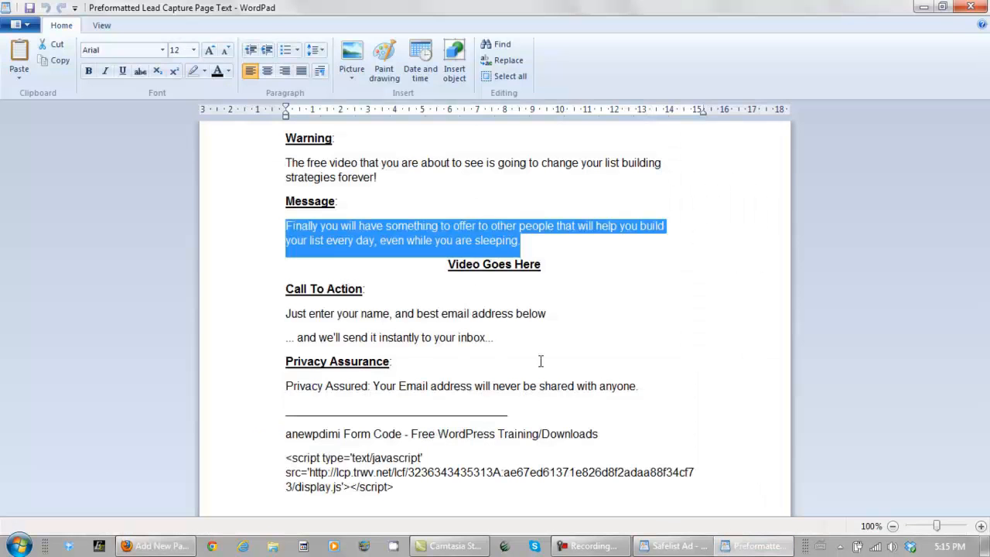
pyautogui.moveTo(496, 343); pyautogui.dragTo(286, 314)
pyautogui.hotkey('ctrl', 'c')
pyautogui.click(747, 551)
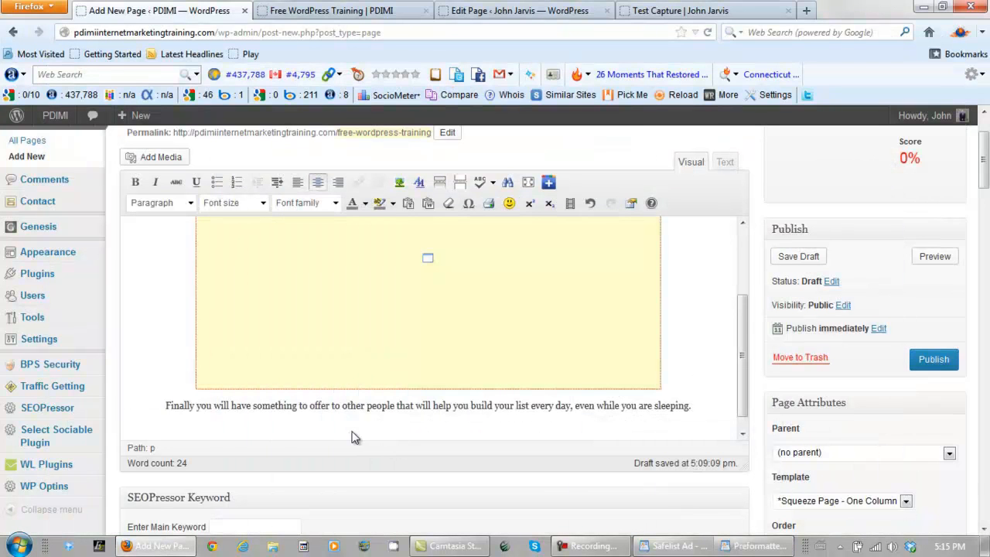
pyautogui.hotkey('ctrl', 'v')
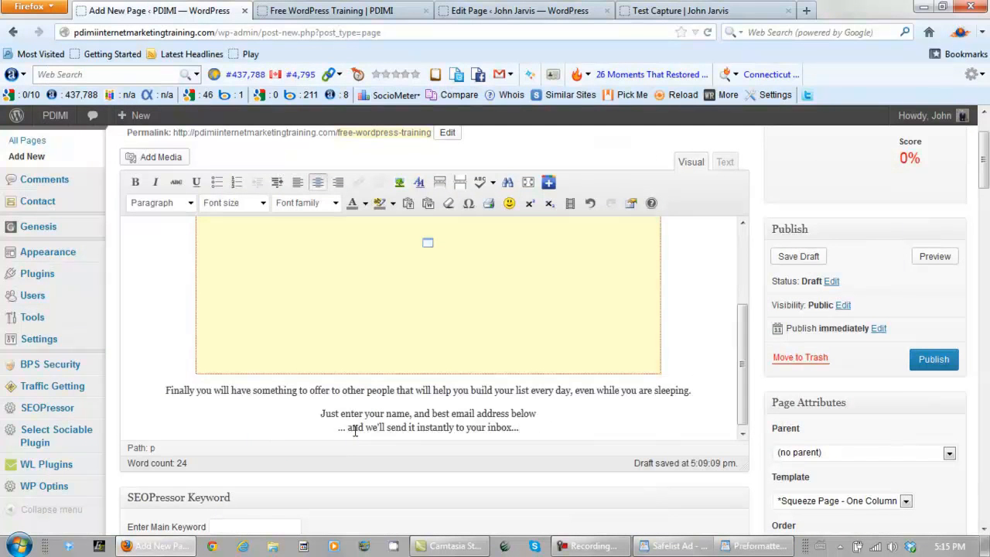
pyautogui.press('Return')
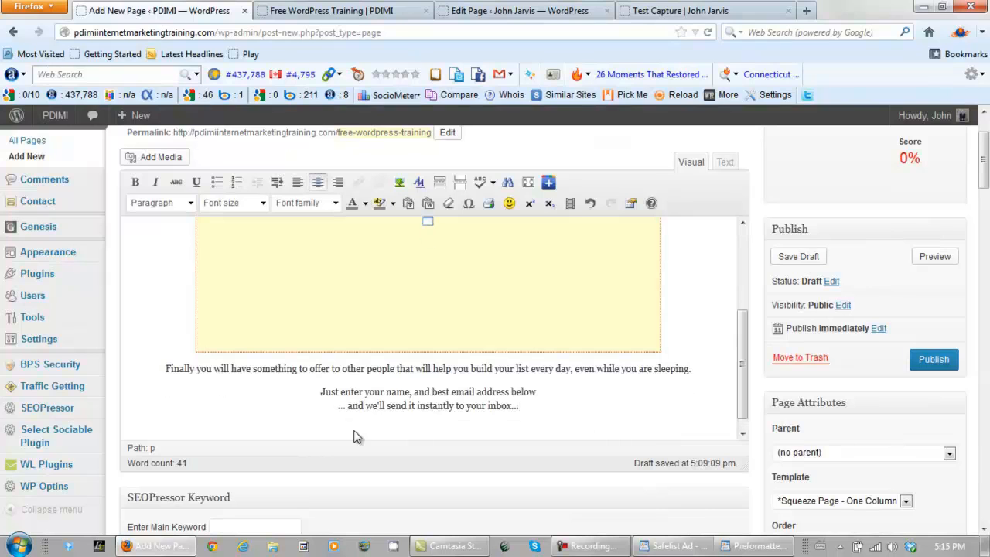
# Add the line "Privacy Assured: Your Email address will never be shared with anyone." from the WordPad document below the call to action.
pyautogui.click(748, 546)
pyautogui.moveTo(645, 386); pyautogui.dragTo(294, 392)
pyautogui.hotkey('ctrl', 'c')
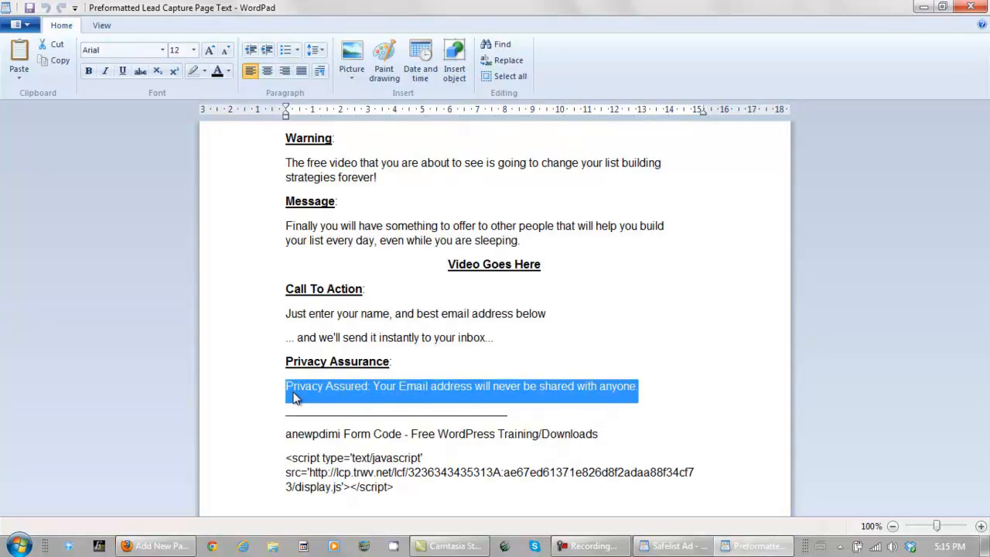
pyautogui.click(748, 546)
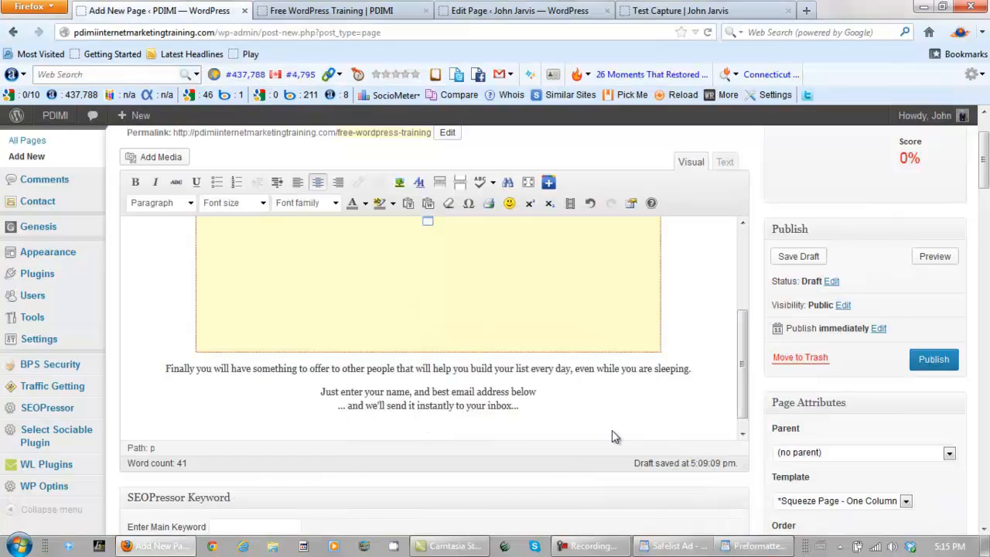
pyautogui.hotkey('ctrl', 'v')
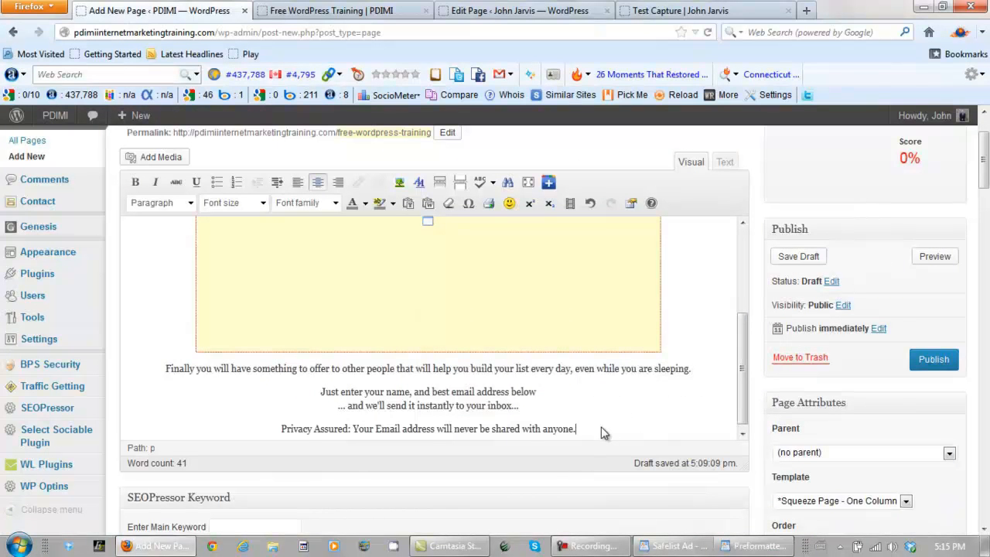
# Preview the page and compare the text below its video with the styled text on the Test Capture page.
pyautogui.click(932, 260)
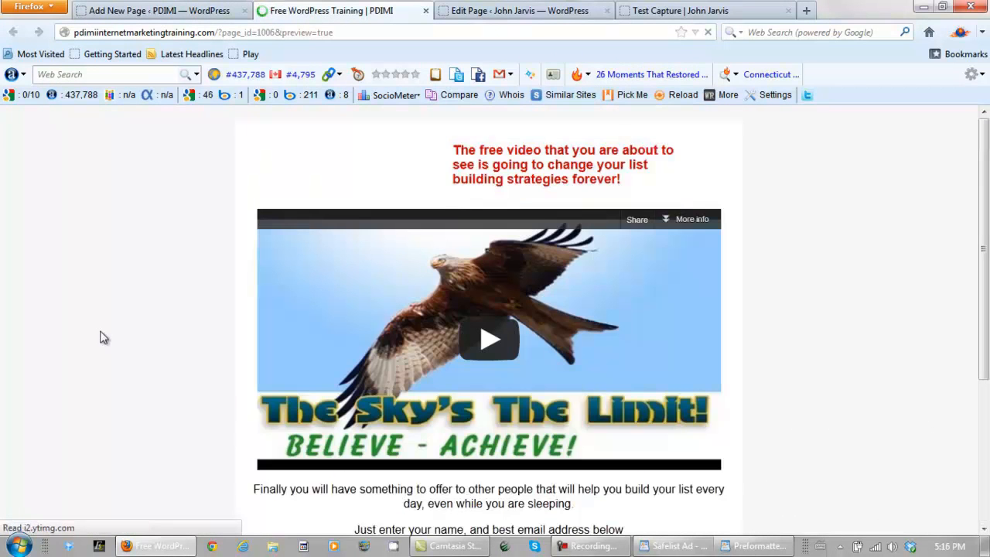
pyautogui.scroll(-5, 109, 332)
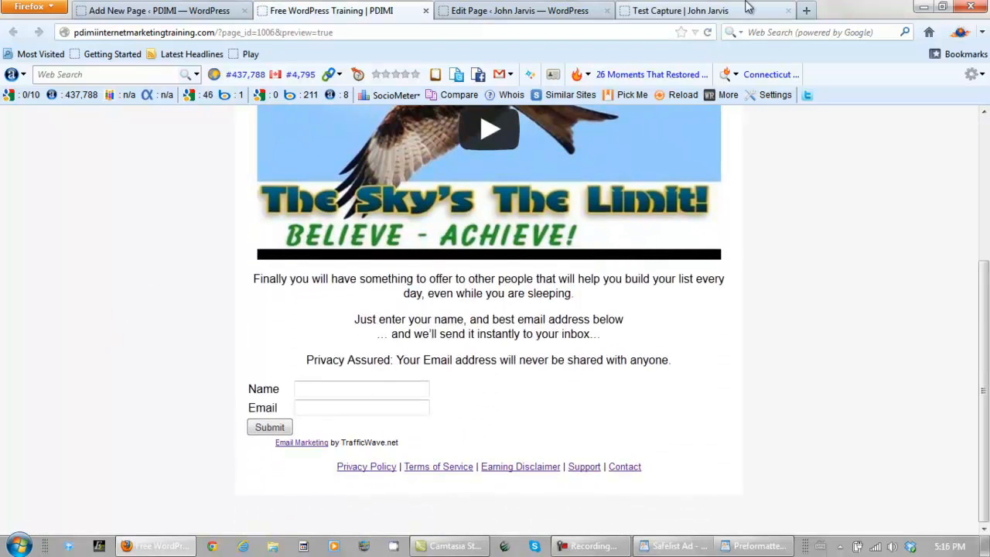
pyautogui.click(701, 11)
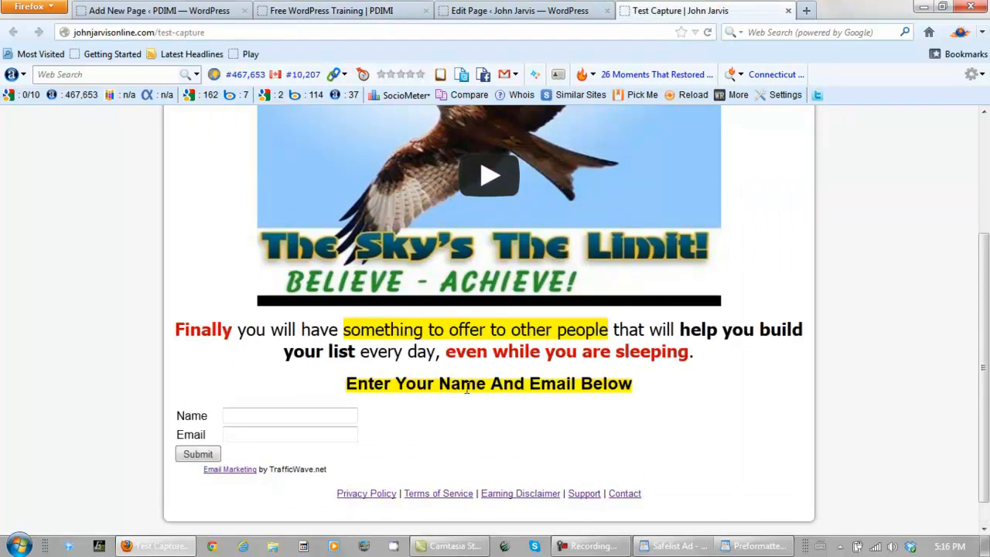
pyautogui.click(306, 14)
pyautogui.moveTo(699, 365); pyautogui.dragTo(243, 277)
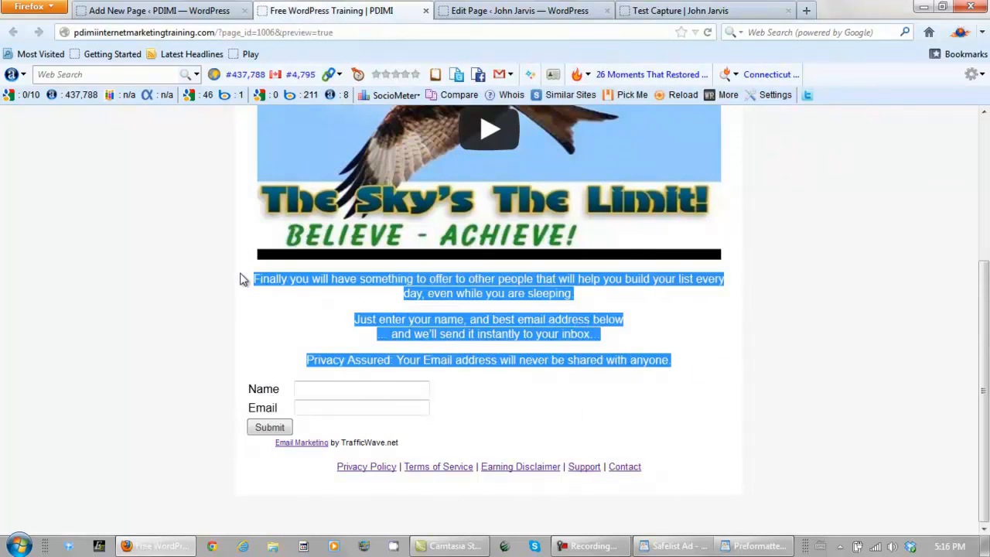
# Set all the text below the video in the page editor to Tahoma at 5 (18pt) and preview the page.
pyautogui.click(183, 11)
pyautogui.click(579, 428)
pyautogui.moveTo(579, 428); pyautogui.dragTo(165, 372)
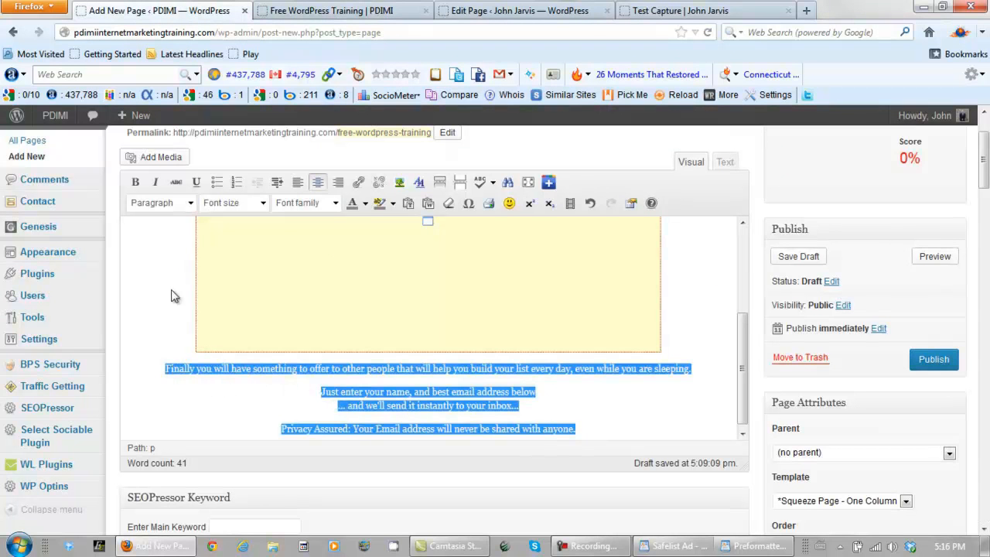
pyautogui.click(338, 205)
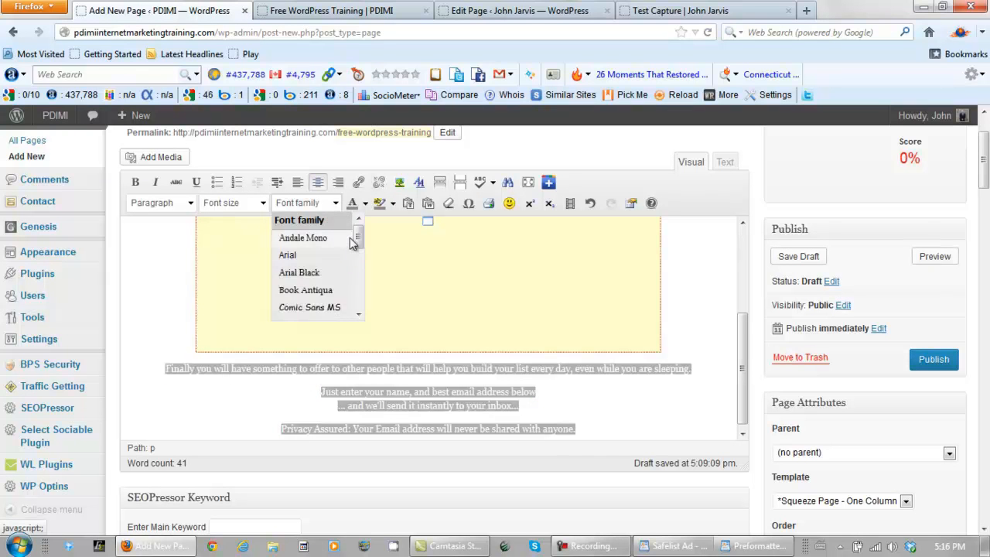
pyautogui.moveTo(357, 231); pyautogui.dragTo(356, 274)
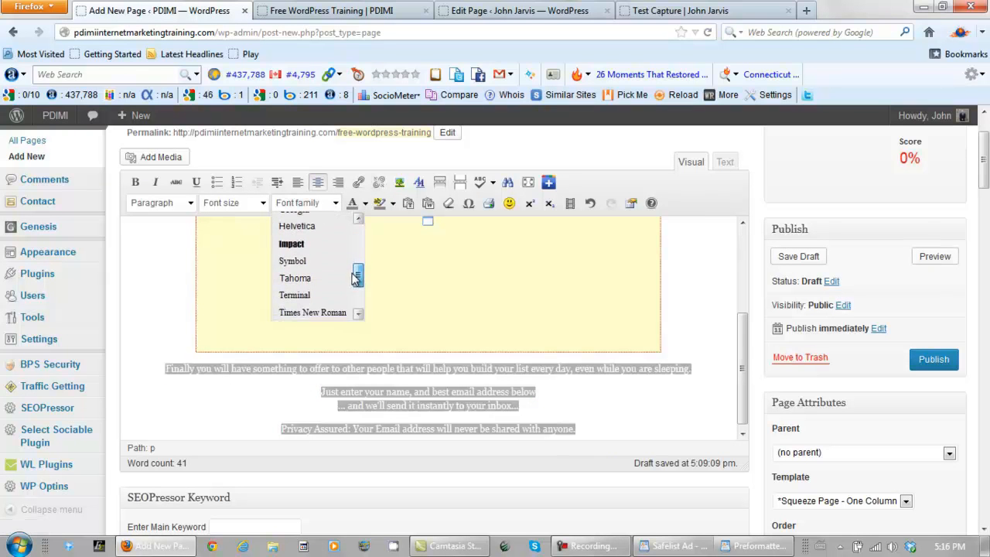
pyautogui.click(297, 273)
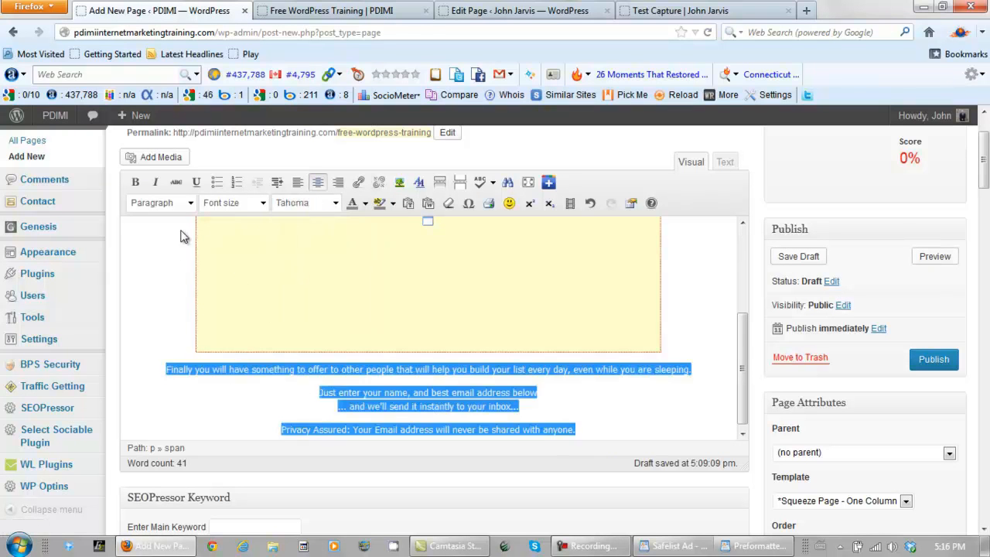
pyautogui.click(264, 204)
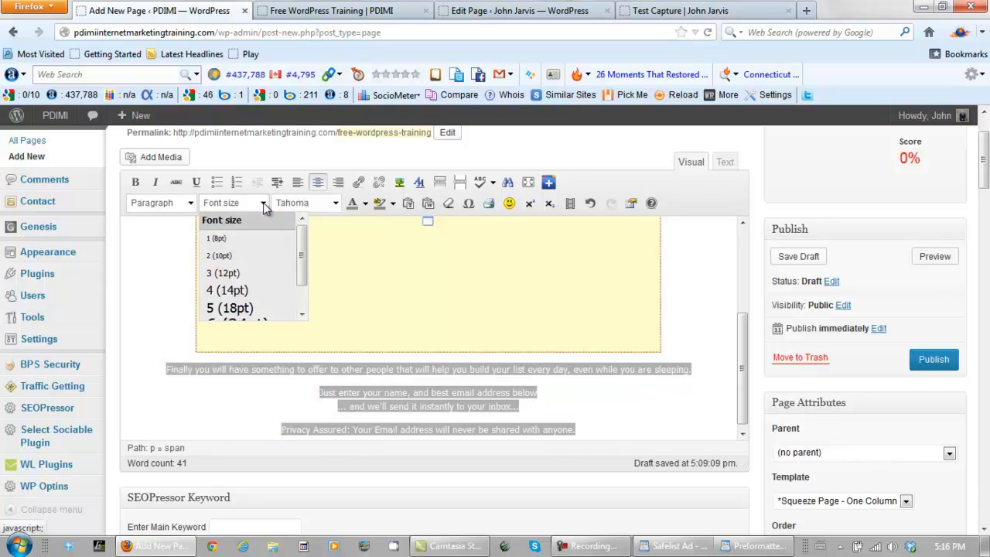
pyautogui.click(245, 309)
pyautogui.scroll(-1, 739, 372)
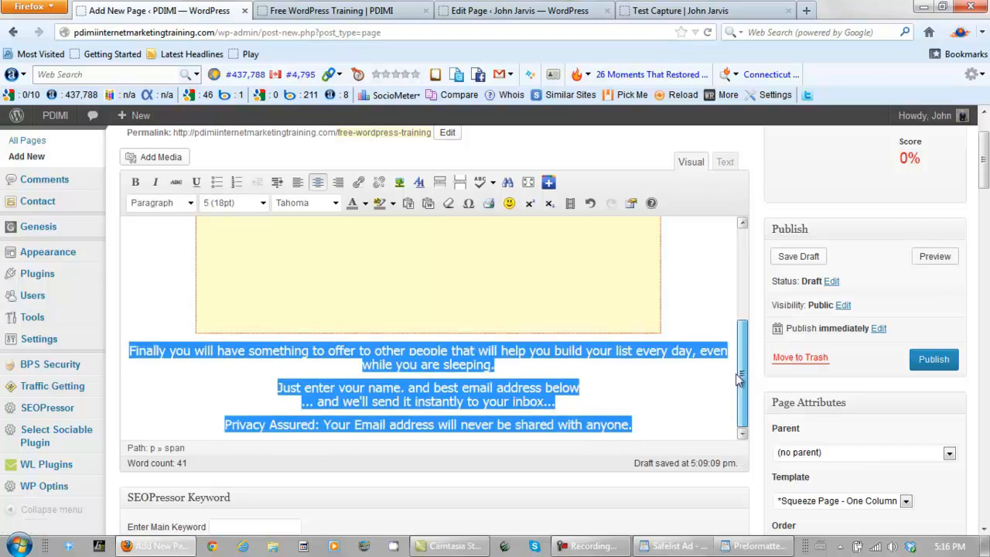
pyautogui.click(931, 257)
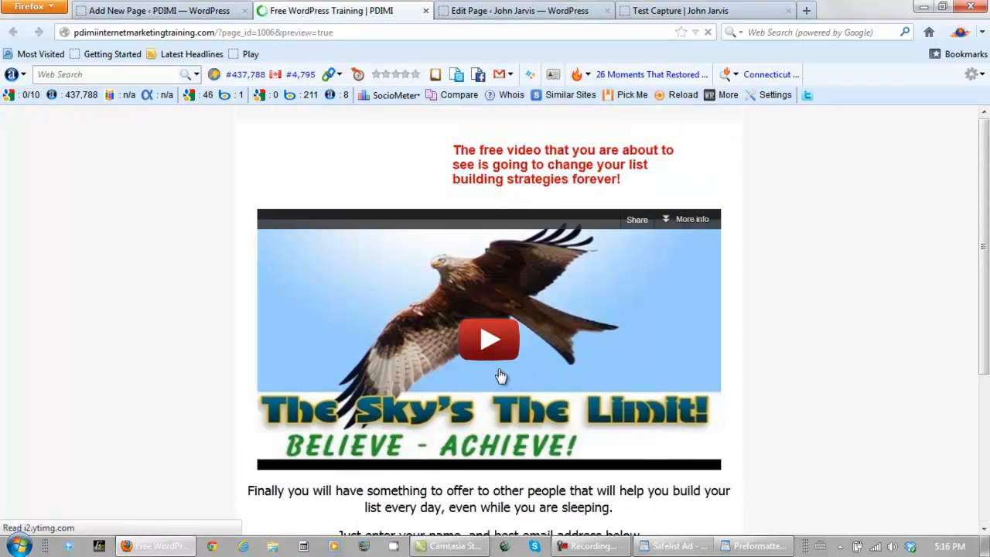
pyautogui.scroll(-4, 151, 352)
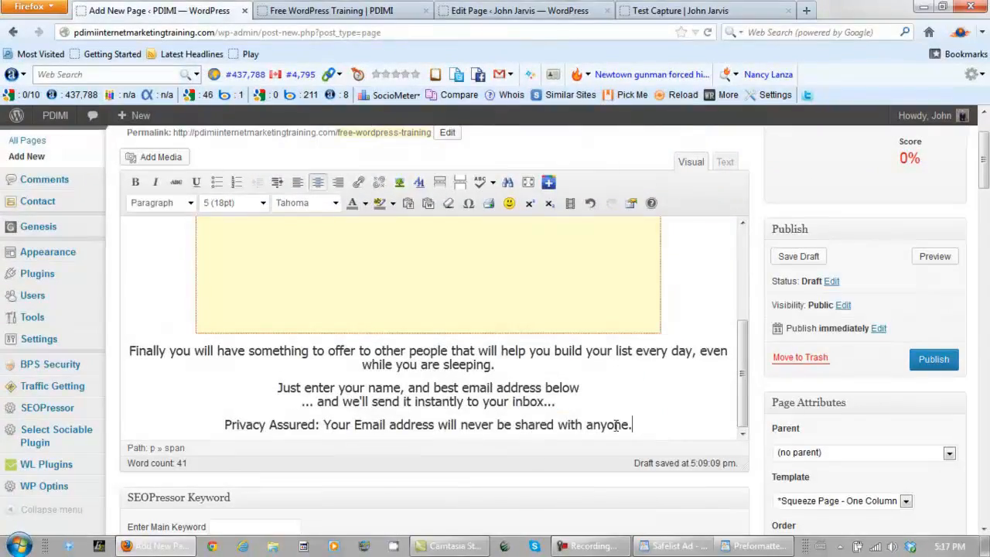
# Colour the message, call-to-action and privacy lines below the video black.
pyautogui.moveTo(617, 425); pyautogui.dragTo(139, 321)
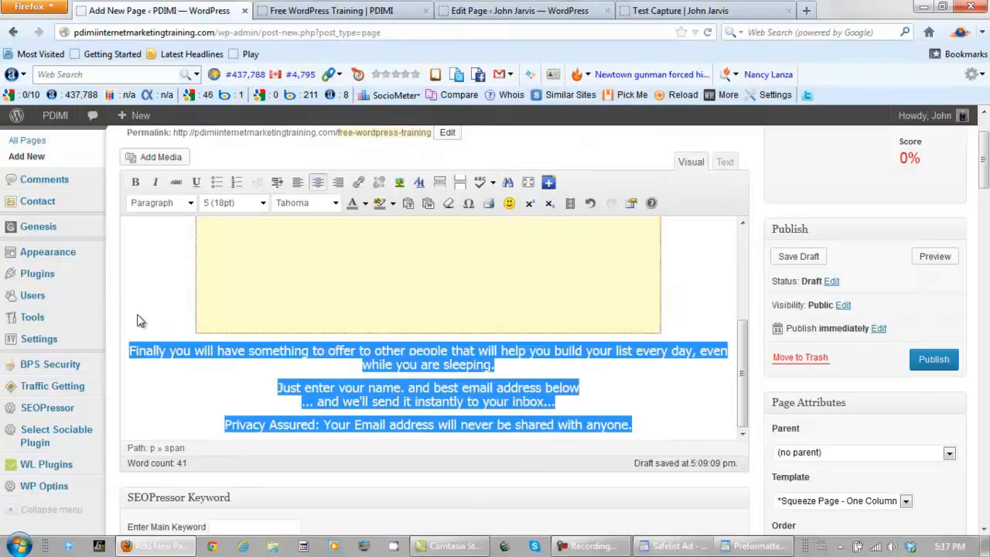
pyautogui.click(366, 204)
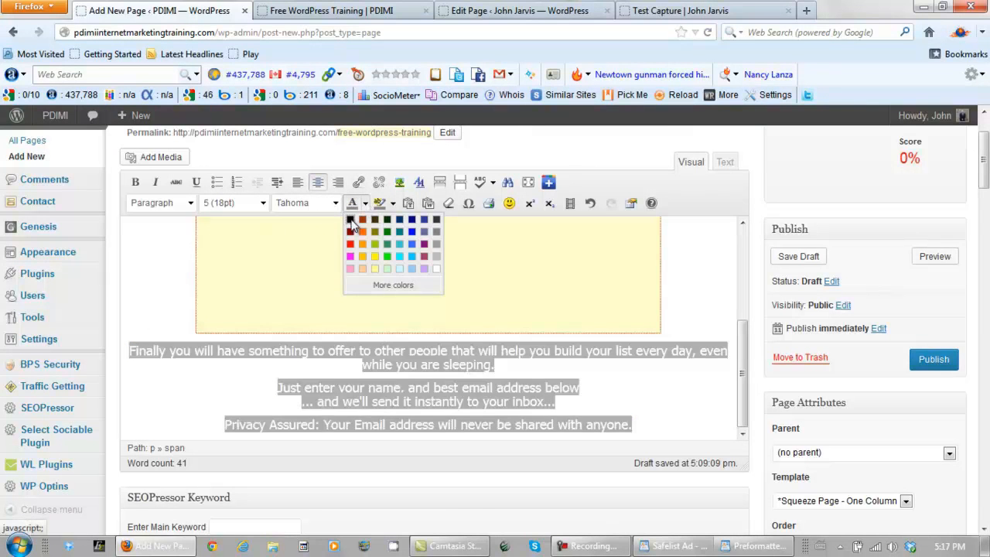
pyautogui.click(350, 223)
pyautogui.click(594, 392)
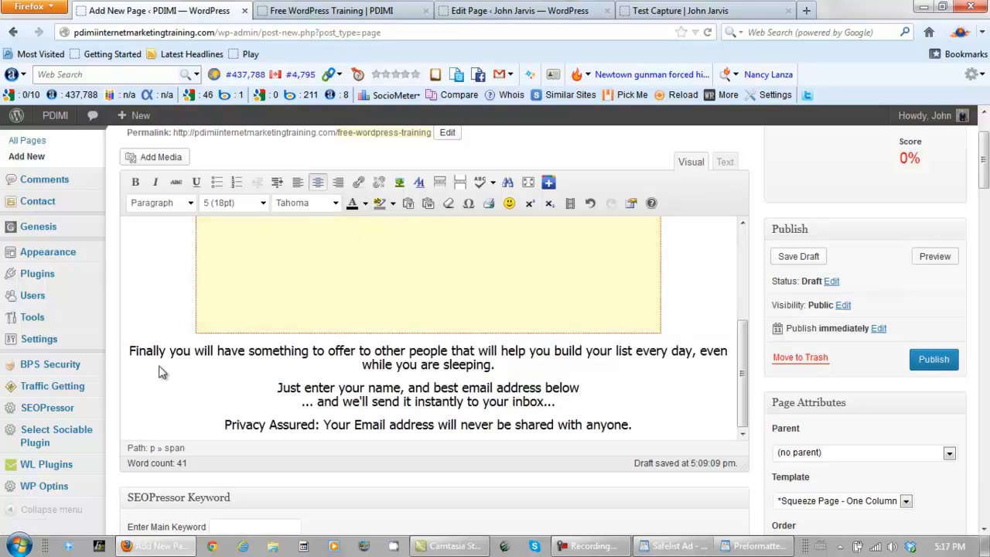
# Colour the word "Finally" in the message with #cc0000 and make it bold.
pyautogui.moveTo(166, 352); pyautogui.dragTo(130, 353)
pyautogui.click(366, 204)
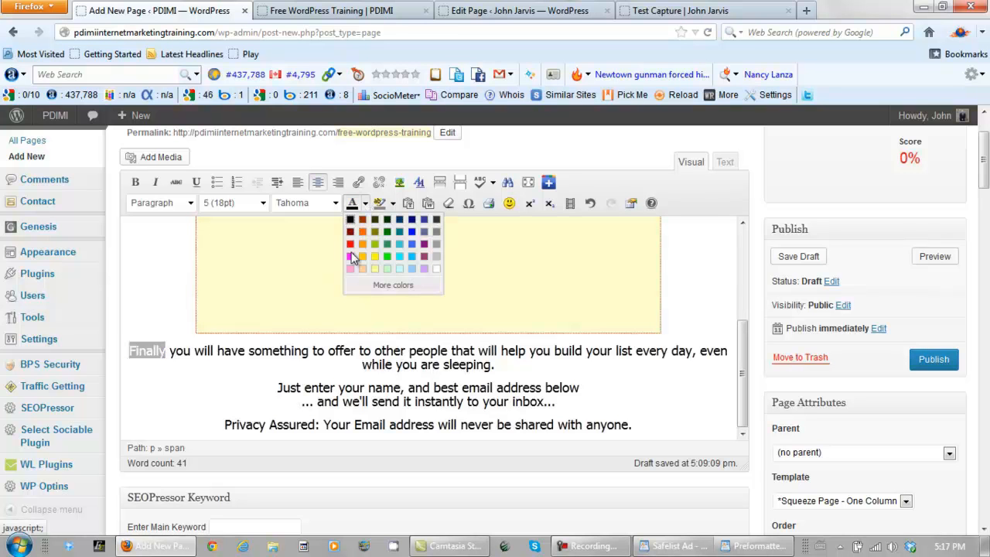
pyautogui.click(379, 287)
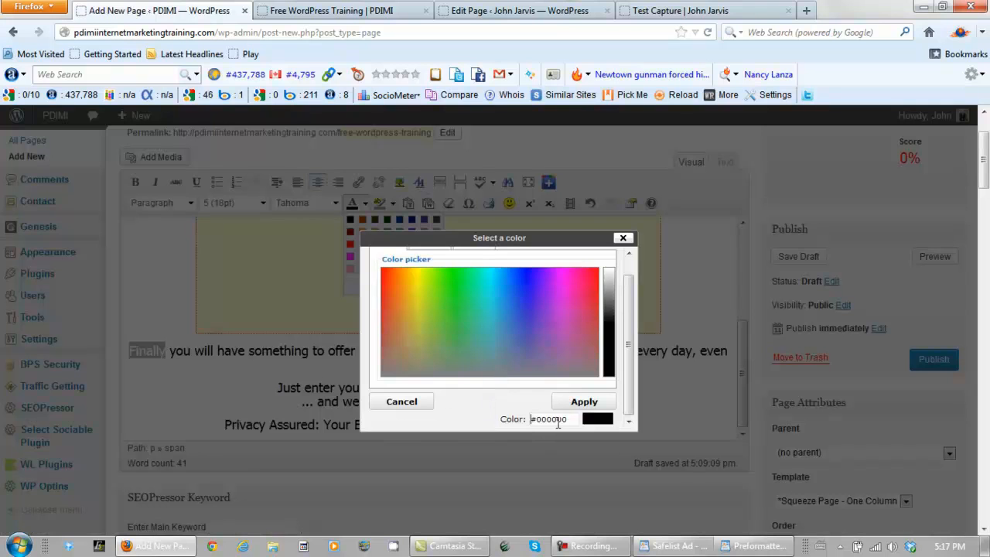
pyautogui.moveTo(558, 421); pyautogui.dragTo(532, 420)
pyautogui.press('BackSpace')
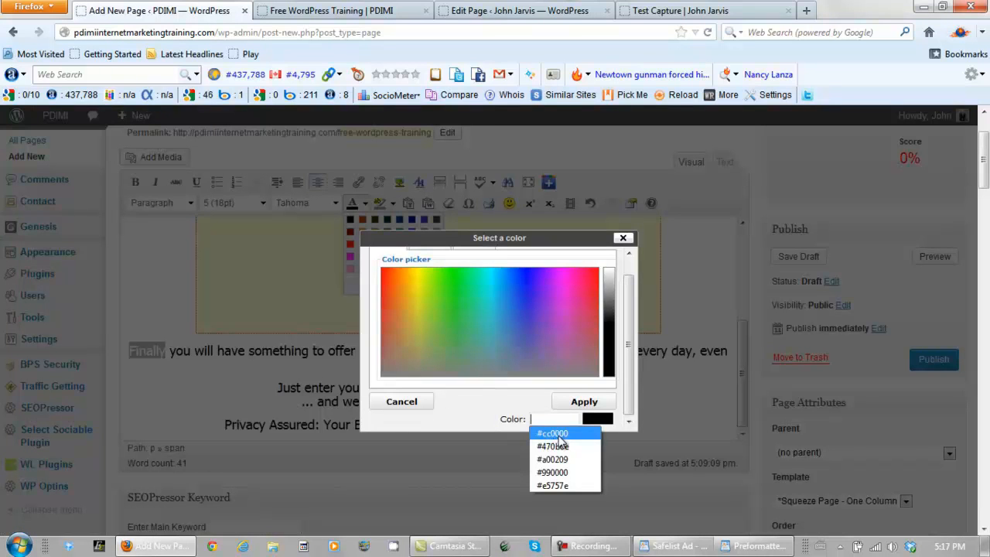
pyautogui.click(559, 434)
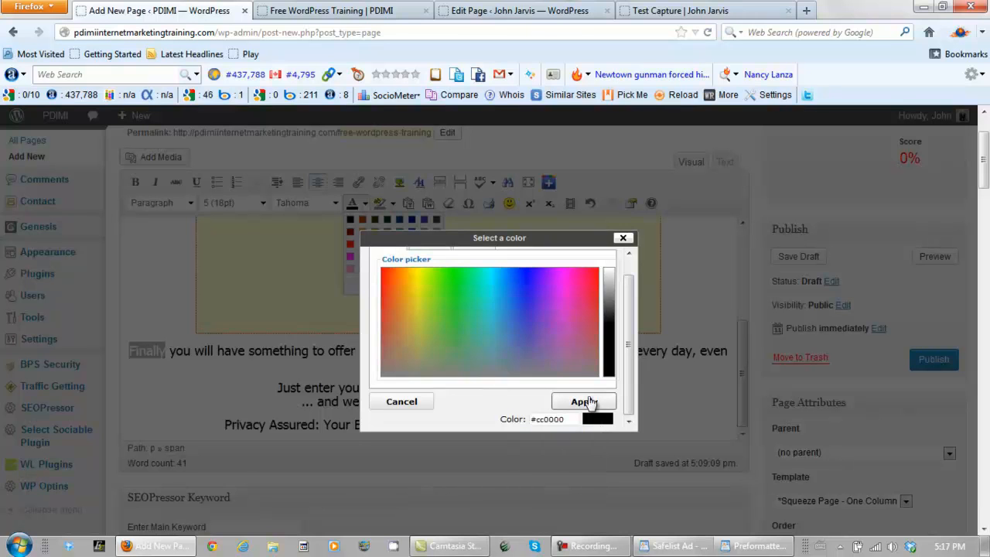
pyautogui.click(585, 402)
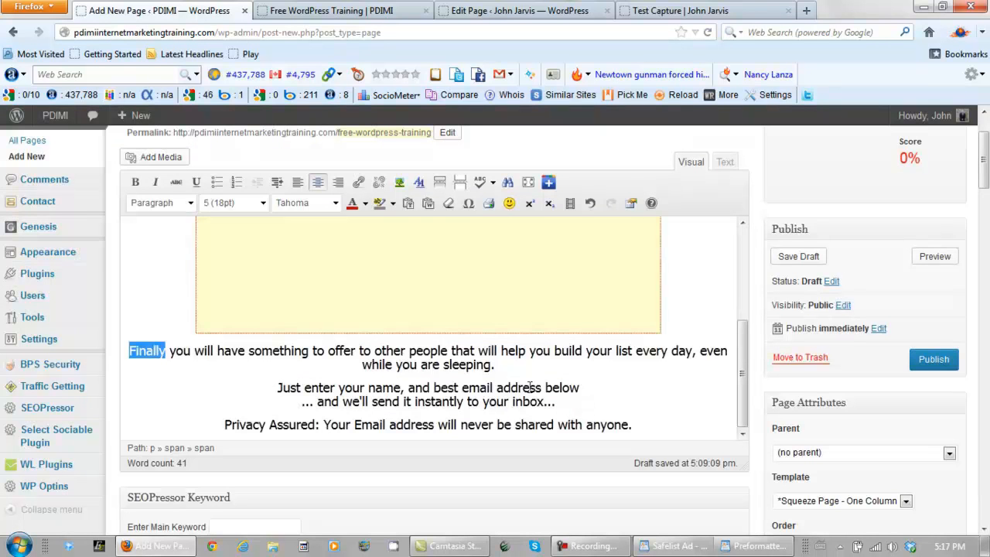
pyautogui.click(135, 181)
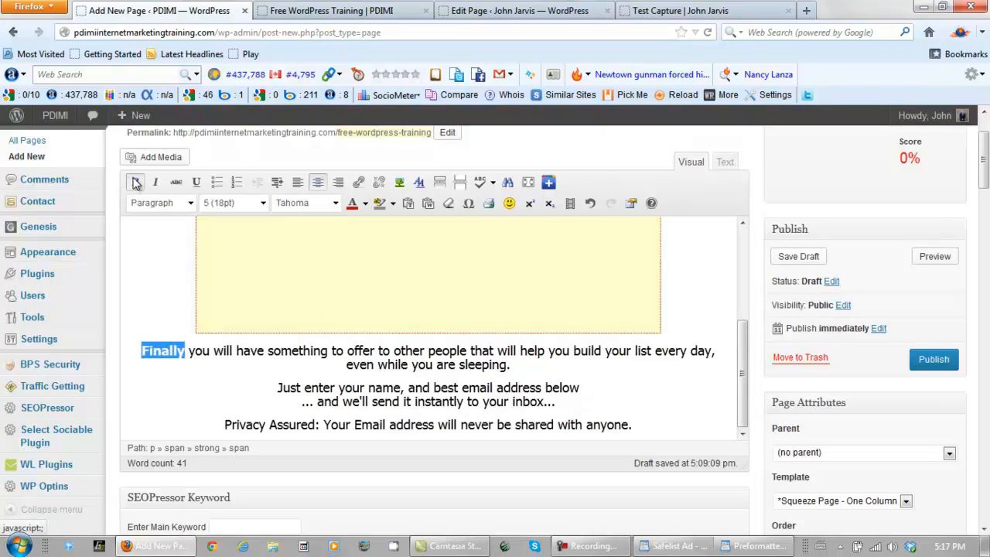
pyautogui.click(415, 383)
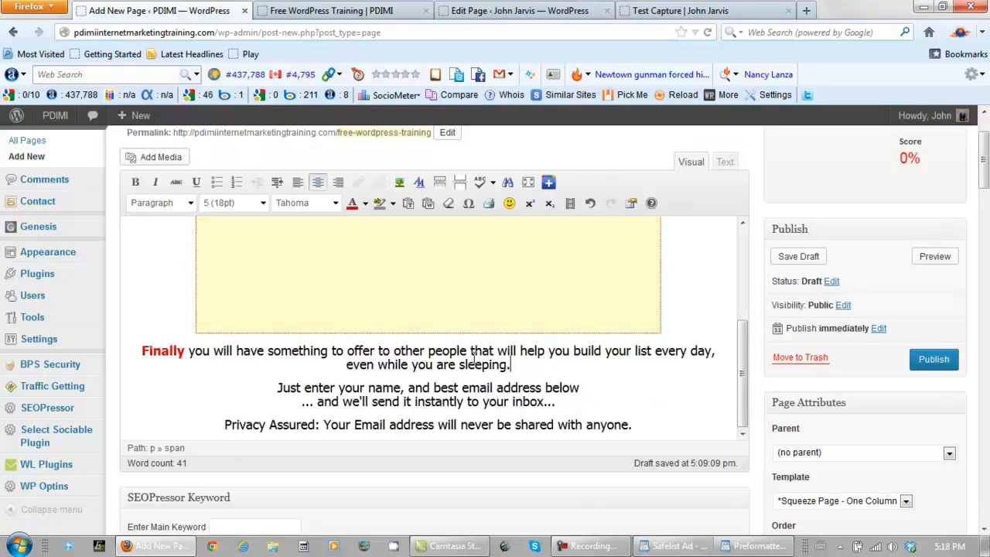
# Highlight the phrase "something to offer to other people" in the message below the video with a yellow background.
pyautogui.moveTo(467, 350); pyautogui.dragTo(269, 356)
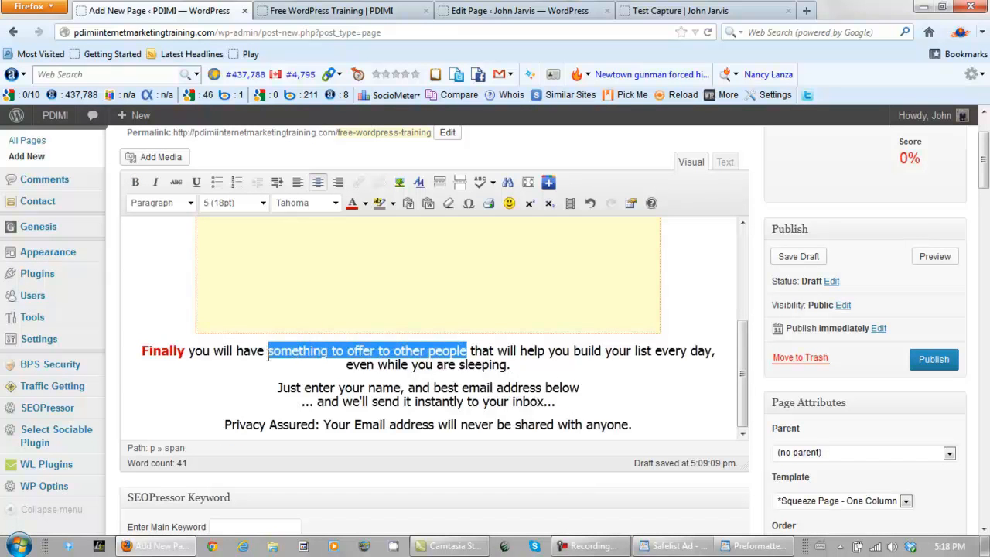
pyautogui.click(392, 203)
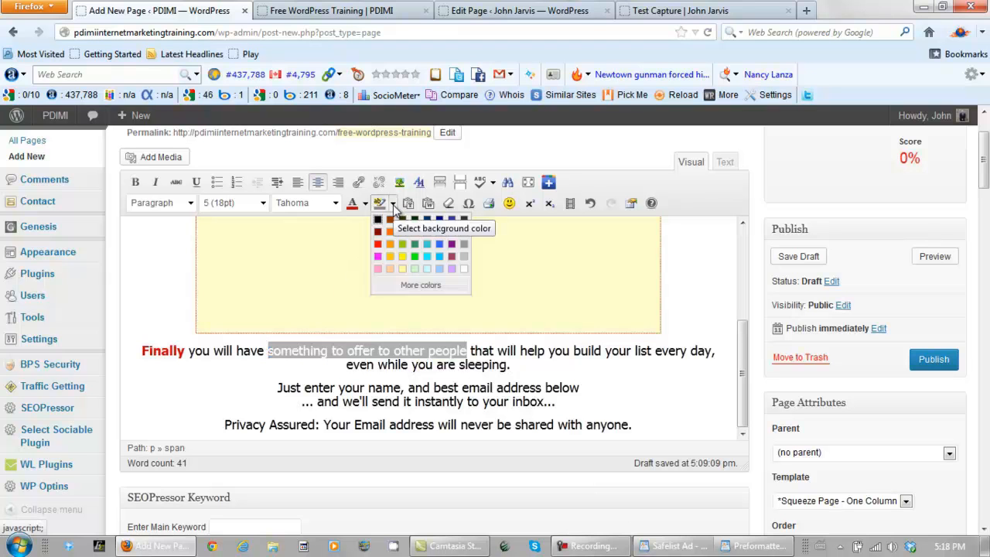
pyautogui.click(399, 254)
pyautogui.click(625, 422)
pyautogui.click(579, 387)
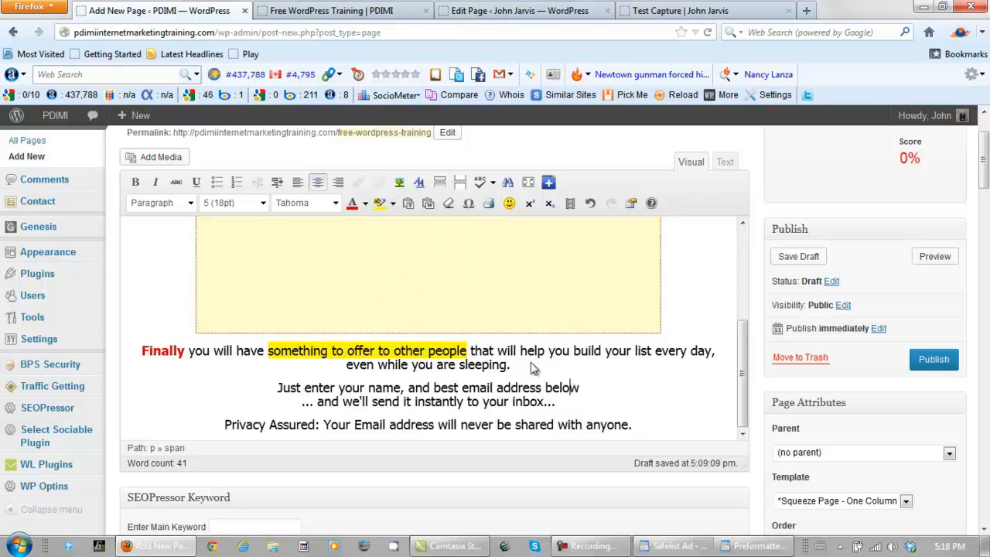
# Make "help you build your list every day" bold and colour "even while you are sleeping" red in the message below the video.
pyautogui.moveTo(522, 350); pyautogui.dragTo(704, 352)
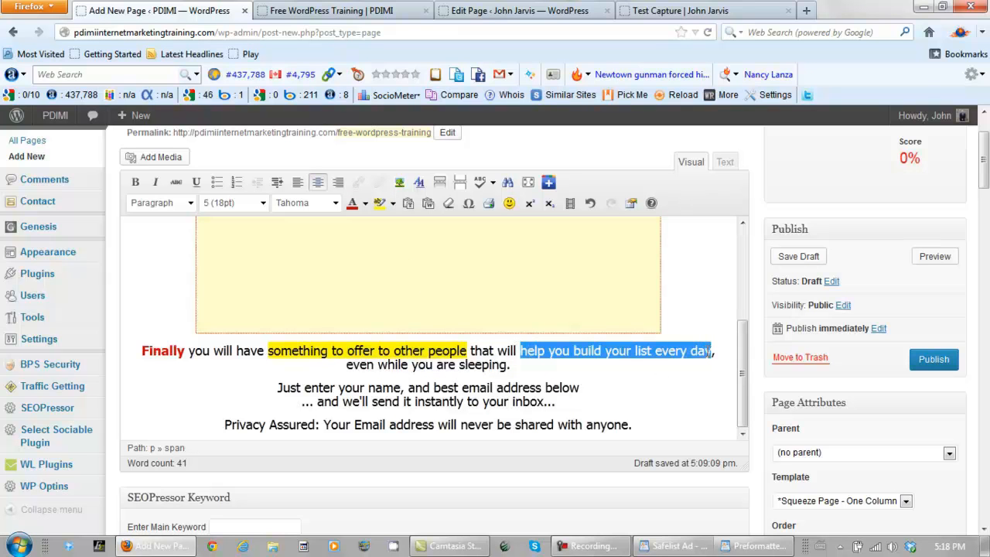
pyautogui.click(135, 183)
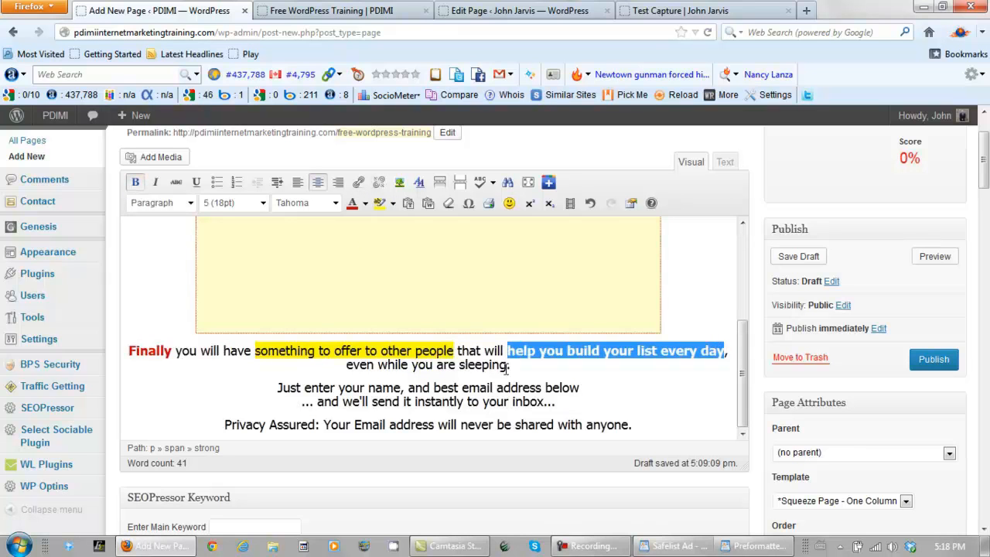
pyautogui.moveTo(508, 365); pyautogui.dragTo(348, 372)
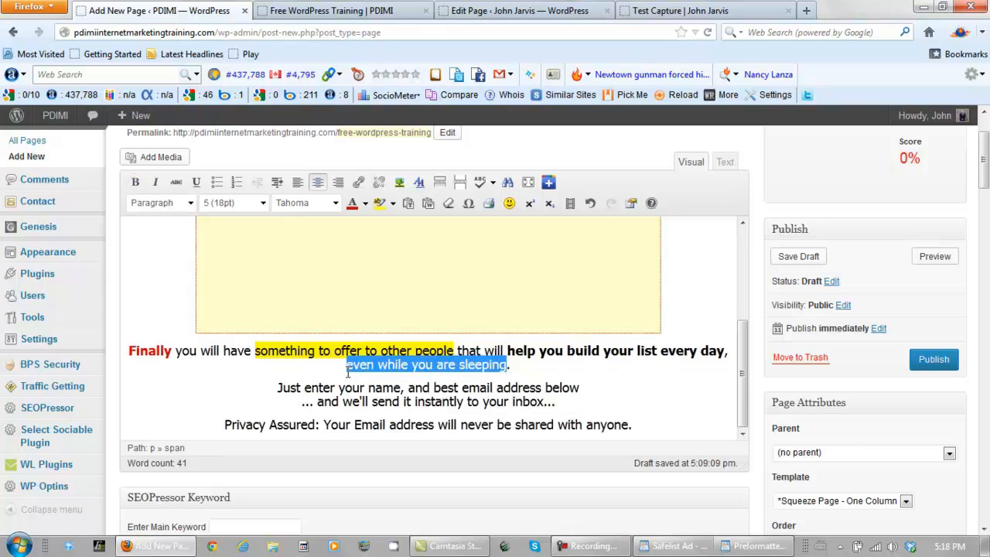
pyautogui.click(367, 203)
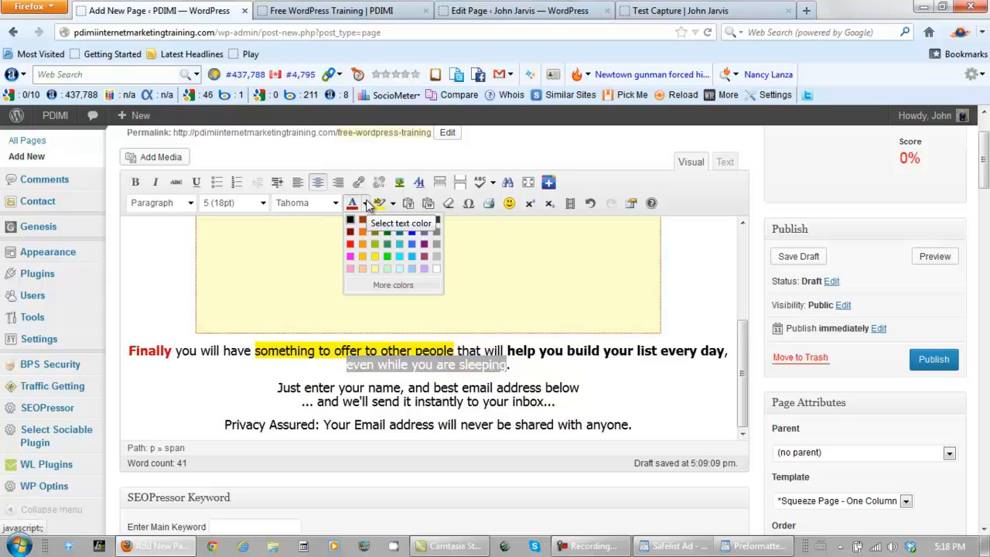
pyautogui.click(393, 285)
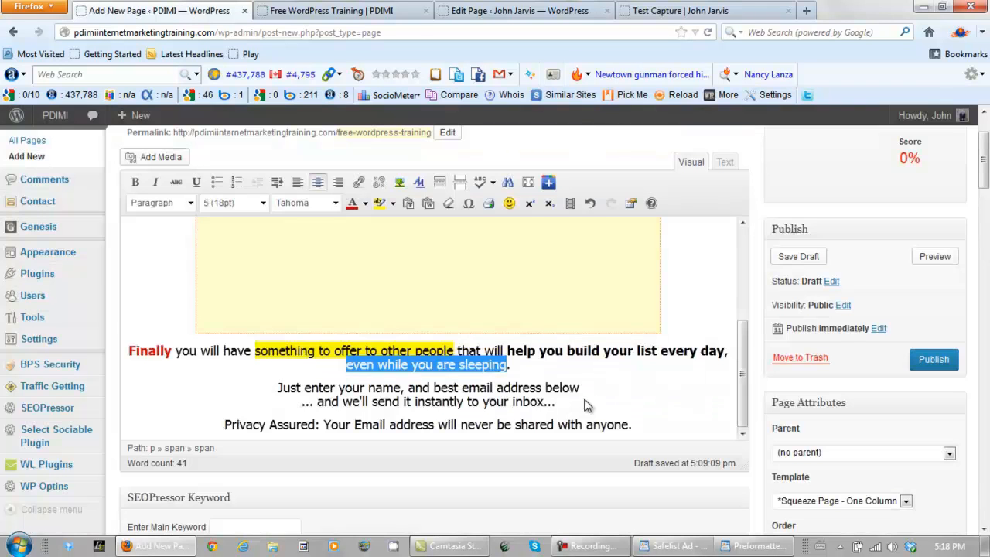
pyautogui.click(586, 403)
pyautogui.click(563, 367)
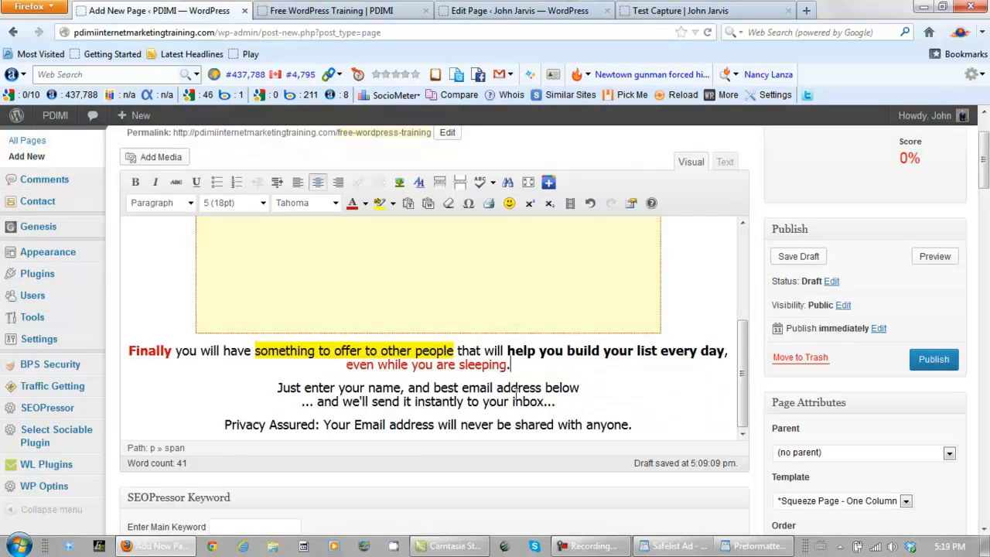
# Preview the draft page and review the styled message and the two call-to-action lines below the video.
pyautogui.click(354, 17)
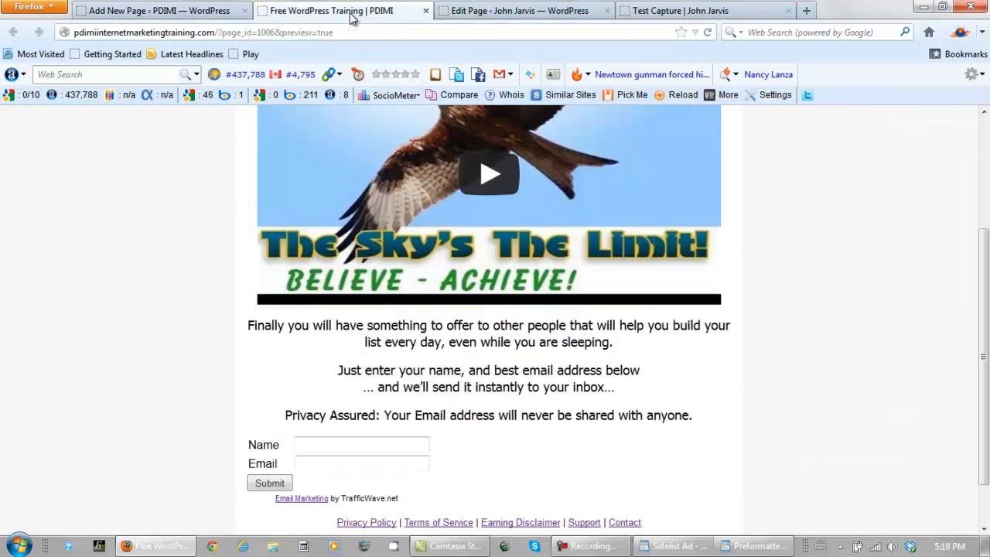
pyautogui.moveTo(617, 402); pyautogui.dragTo(246, 330)
pyautogui.click(194, 12)
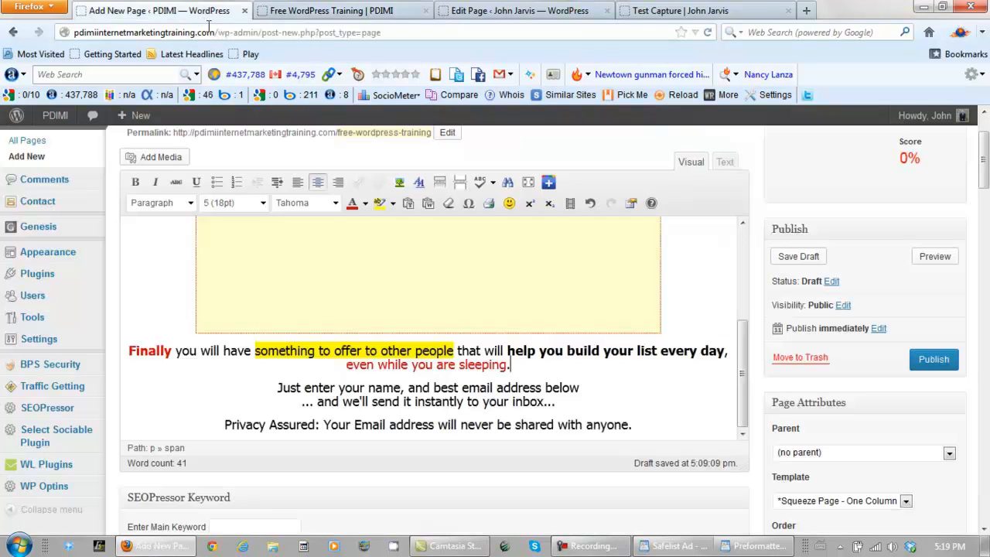
pyautogui.click(936, 256)
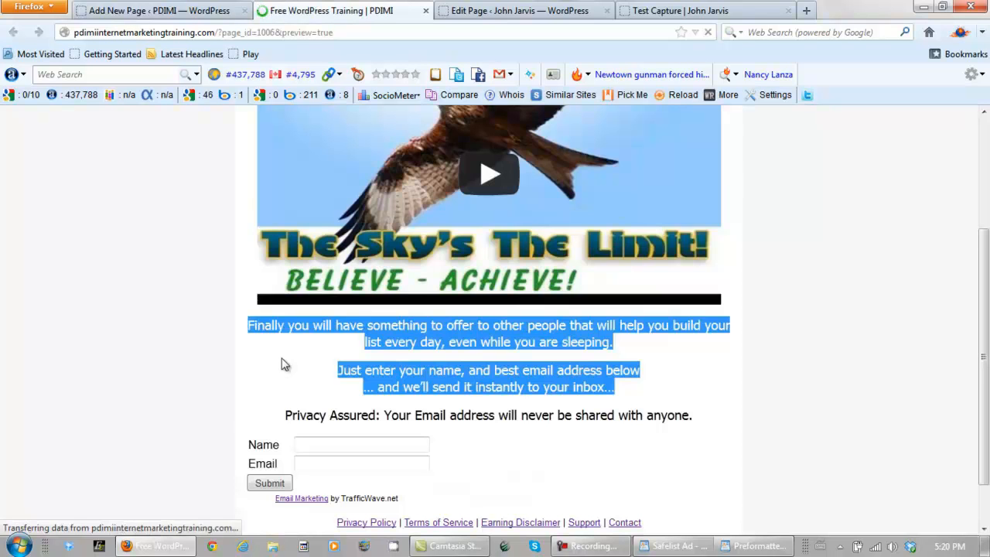
pyautogui.scroll(-4, 207, 359)
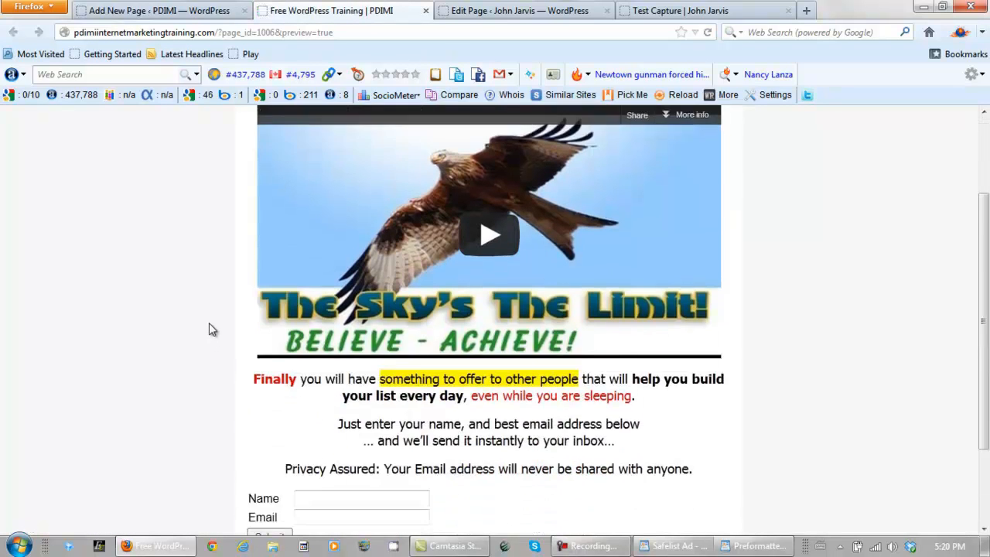
pyautogui.scroll(-2, 478, 353)
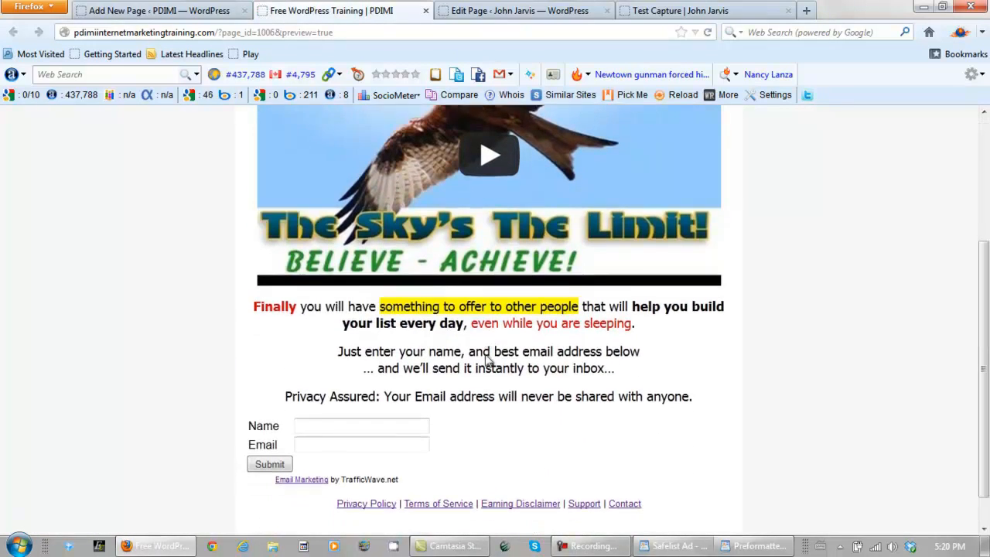
pyautogui.moveTo(625, 335); pyautogui.dragTo(338, 314)
pyautogui.click(311, 328)
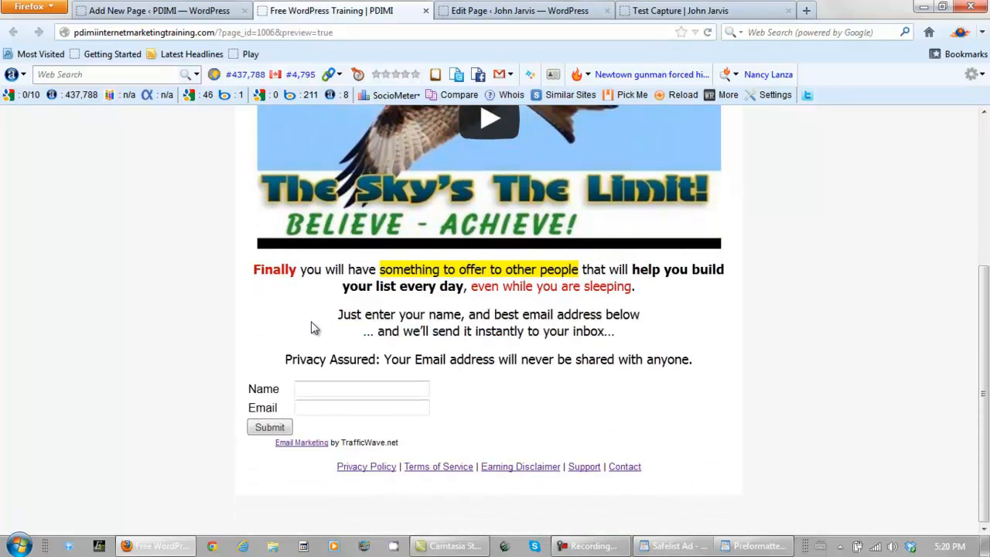
pyautogui.moveTo(642, 314); pyautogui.dragTo(345, 314)
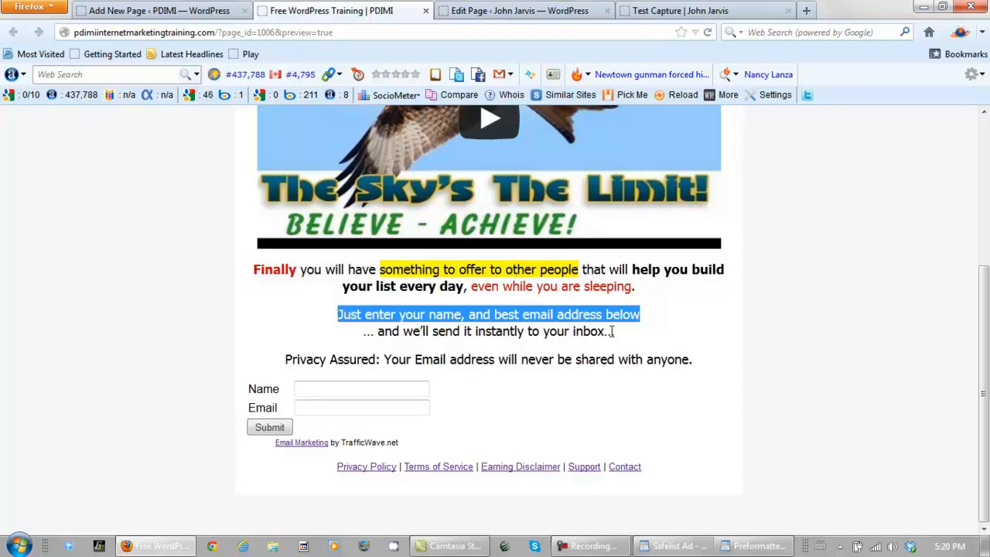
pyautogui.moveTo(606, 331); pyautogui.dragTo(381, 340)
# In the page editor, italicize the line "Just enter your name, and best email address below".
pyautogui.click(209, 17)
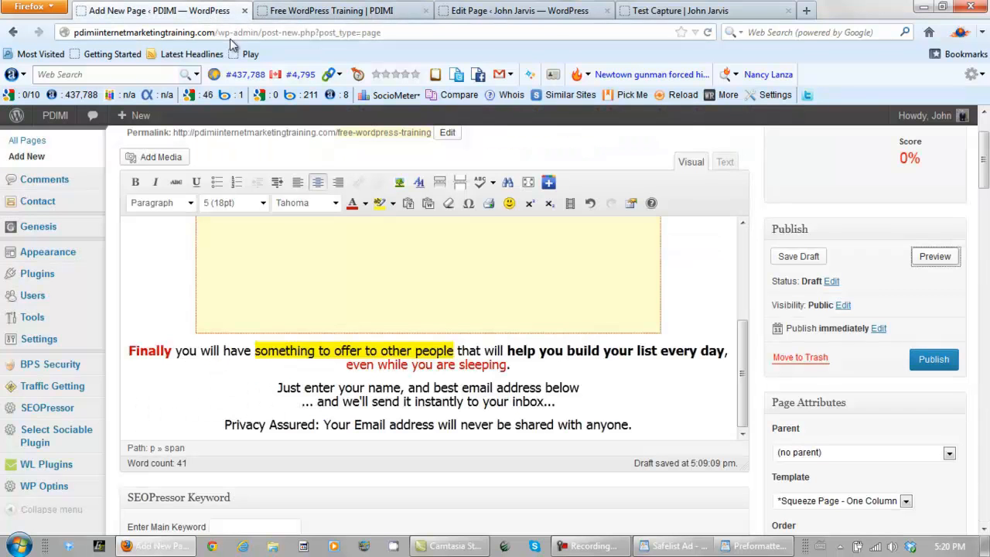
pyautogui.moveTo(581, 389); pyautogui.dragTo(276, 387)
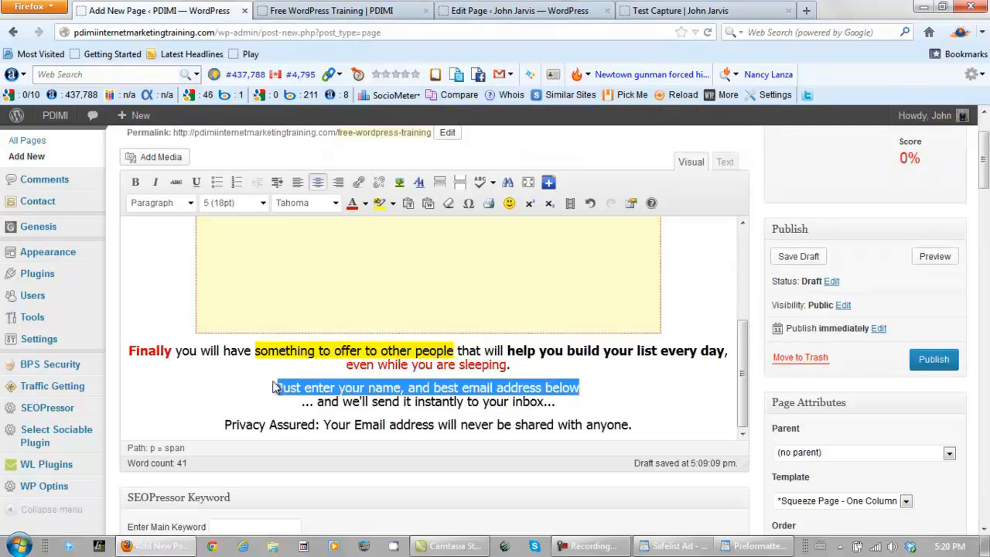
pyautogui.click(156, 185)
# Make "and we'll send it instantly to your inbox" bold and highlight it in yellow.
pyautogui.moveTo(546, 402); pyautogui.dragTo(316, 405)
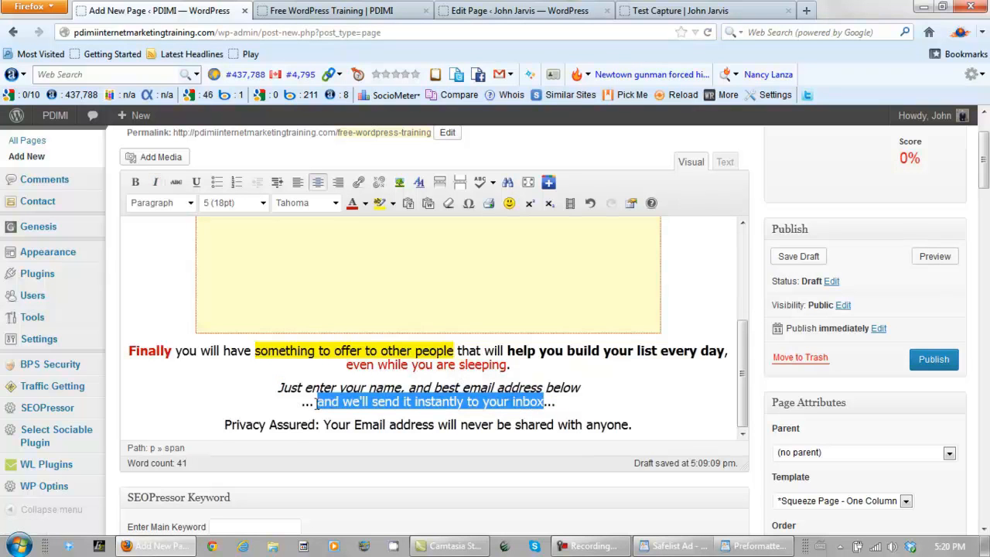
pyautogui.click(135, 183)
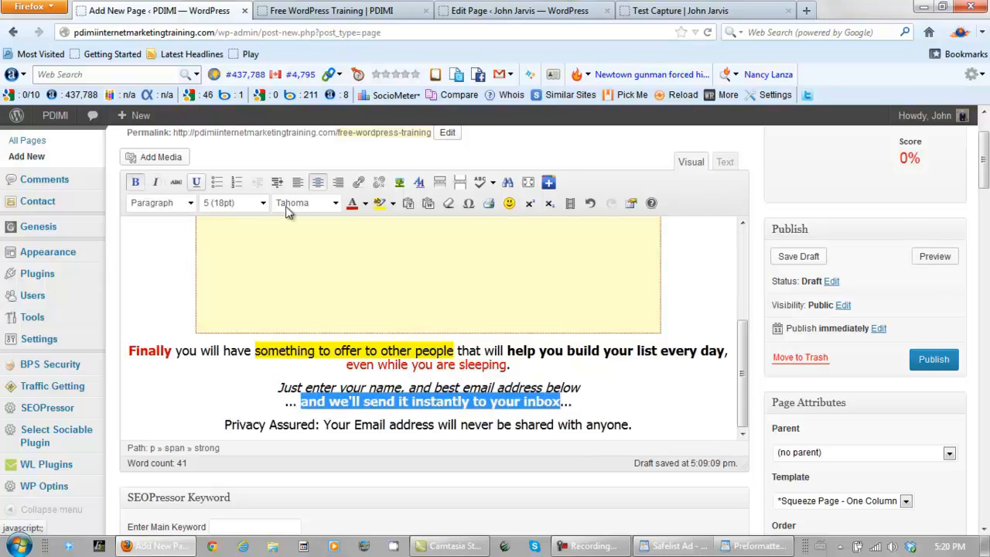
pyautogui.click(394, 202)
pyautogui.click(403, 256)
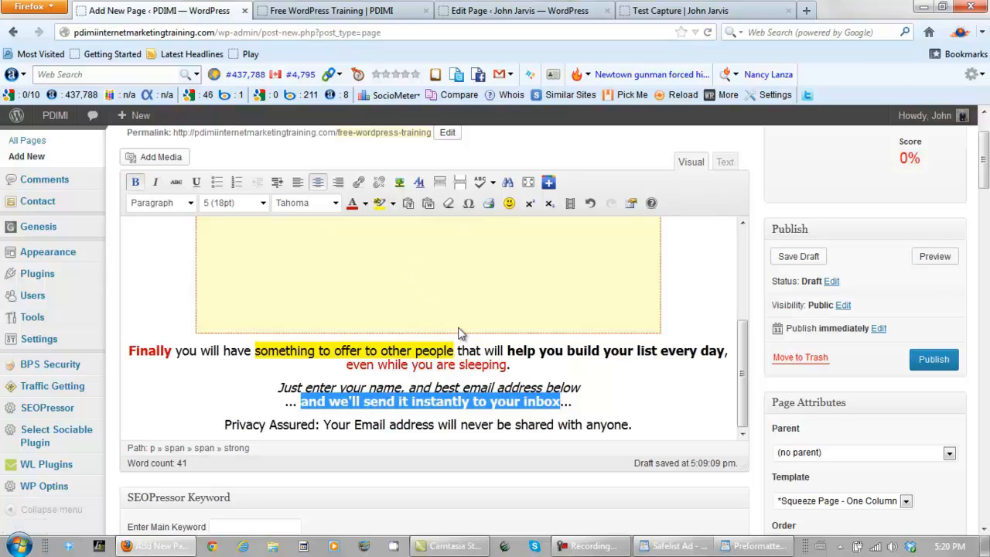
pyautogui.click(630, 422)
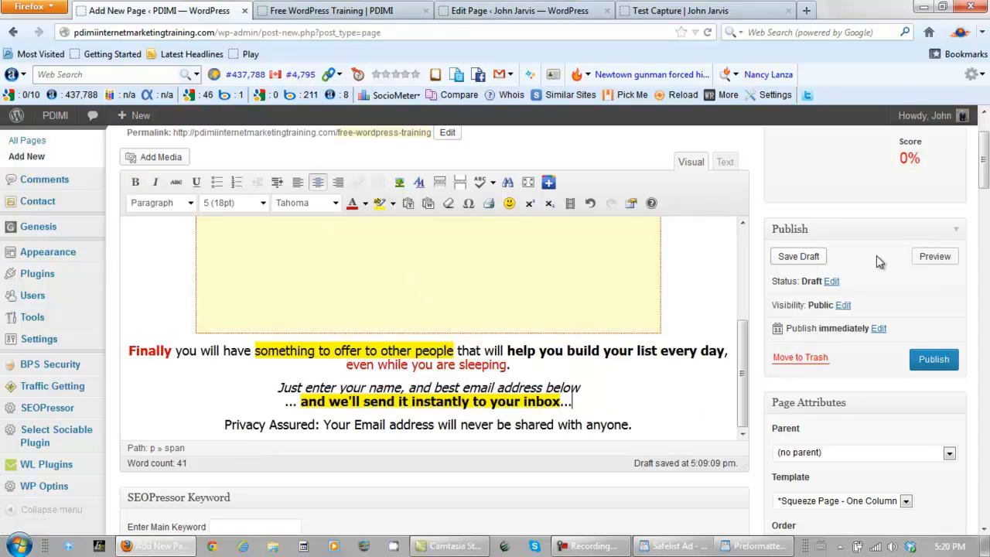
# Preview the page again and check the call-to-action and privacy lines below the video.
pyautogui.click(933, 256)
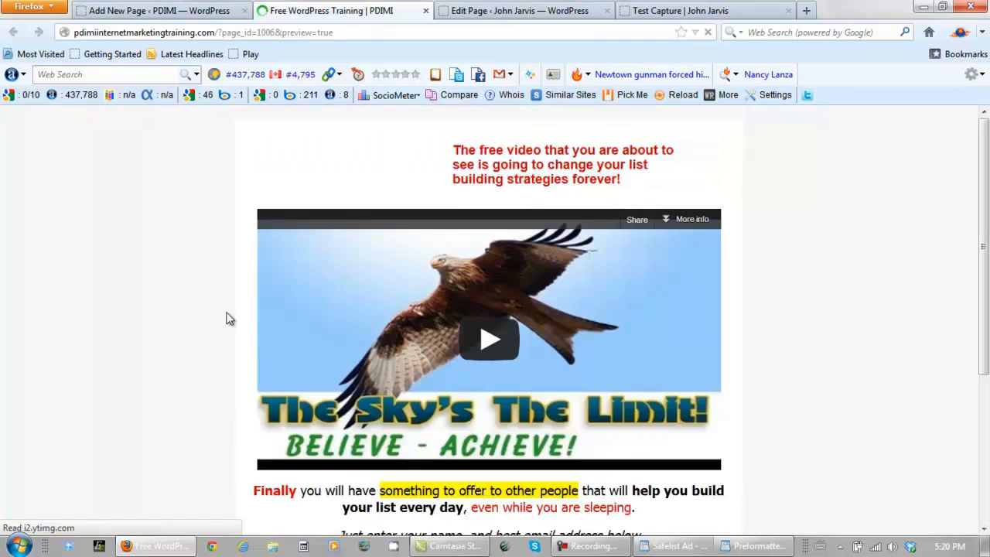
pyautogui.scroll(-3, 209, 307)
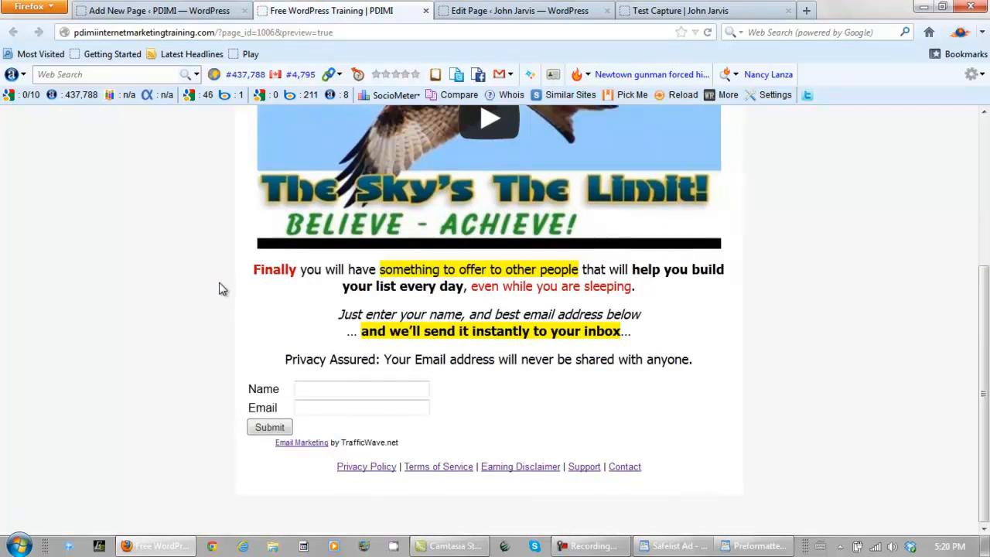
pyautogui.moveTo(692, 361); pyautogui.dragTo(383, 361)
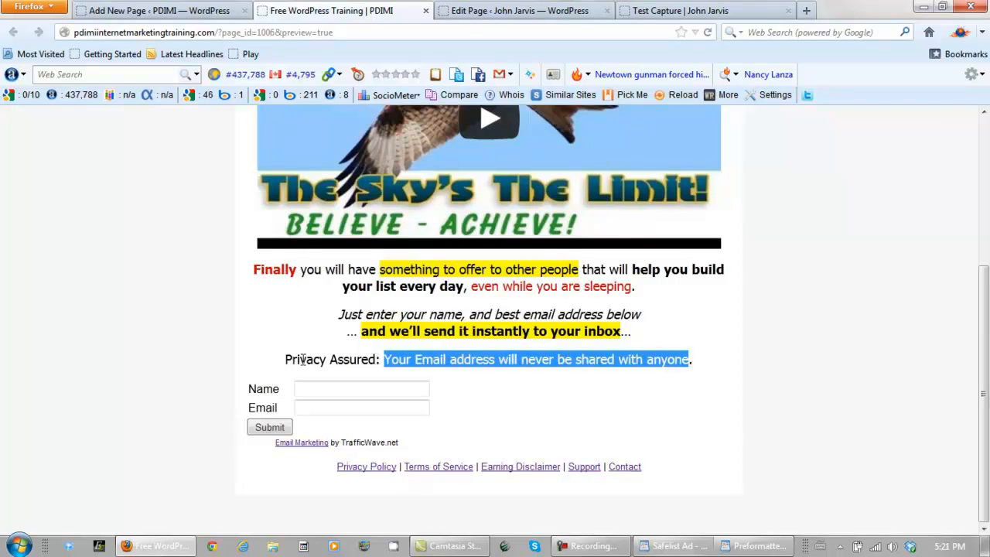
# Return to the page editor and make "Privacy Assured" in the privacy line bold.
pyautogui.click(193, 10)
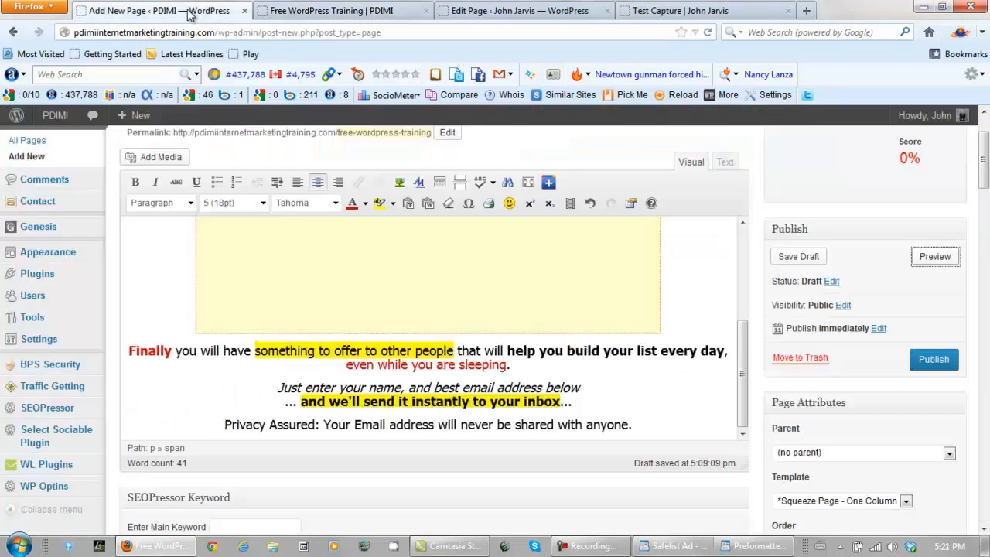
pyautogui.moveTo(316, 424); pyautogui.dragTo(230, 424)
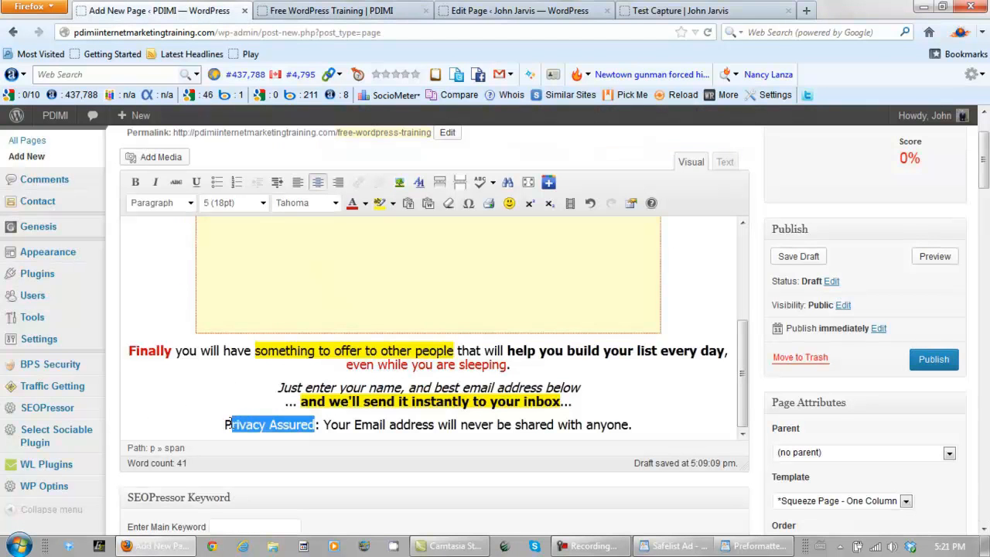
pyautogui.click(135, 182)
# Set "Your Email address will never be shared with anyone" to size 6 (24pt) and colour it red.
pyautogui.moveTo(634, 426); pyautogui.dragTo(331, 430)
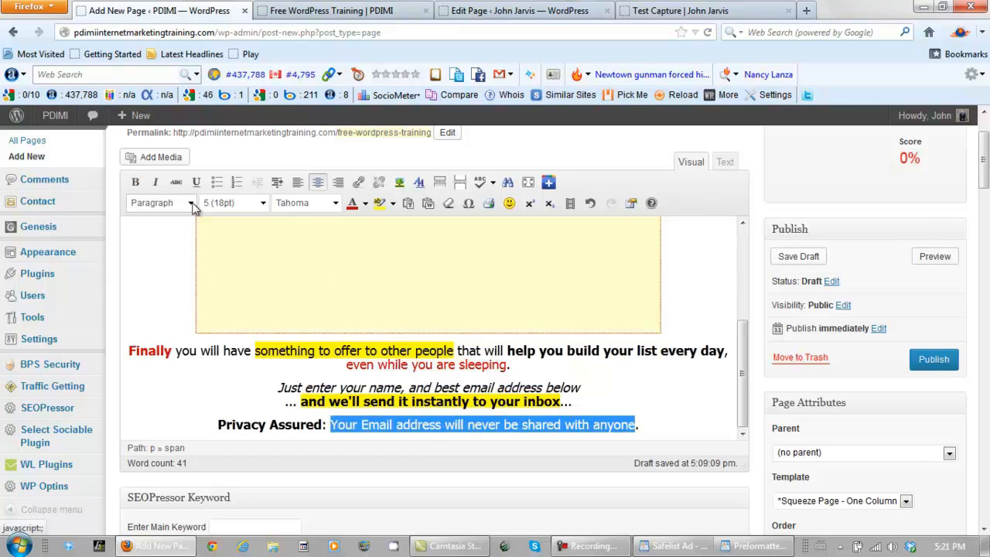
pyautogui.click(264, 203)
pyautogui.scroll(-2, 303, 254)
pyautogui.click(248, 300)
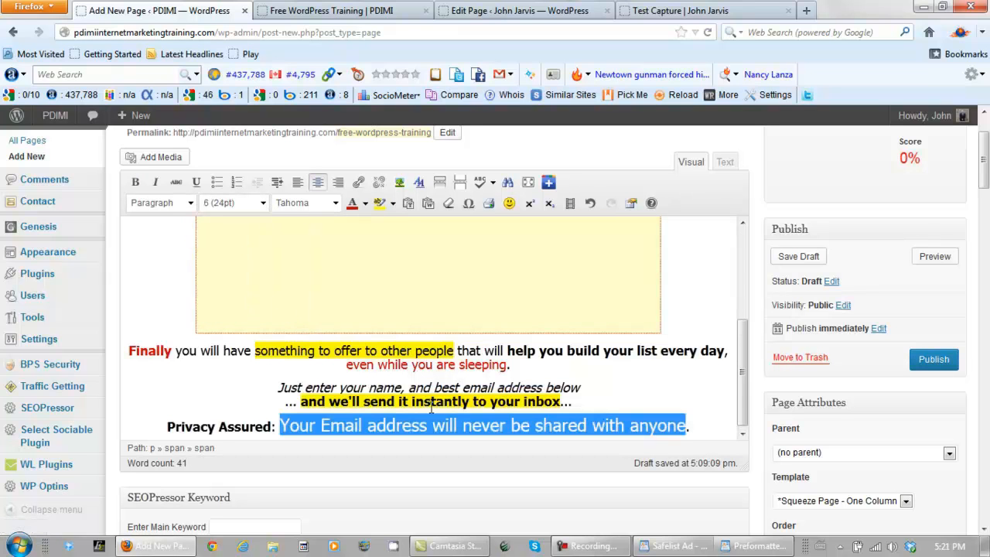
pyautogui.click(367, 206)
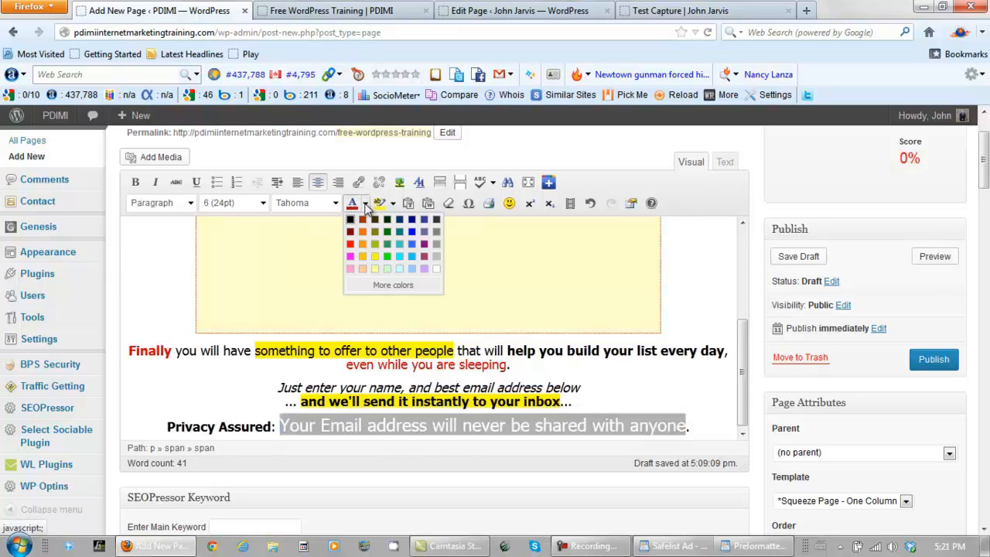
pyautogui.click(391, 286)
pyautogui.click(573, 408)
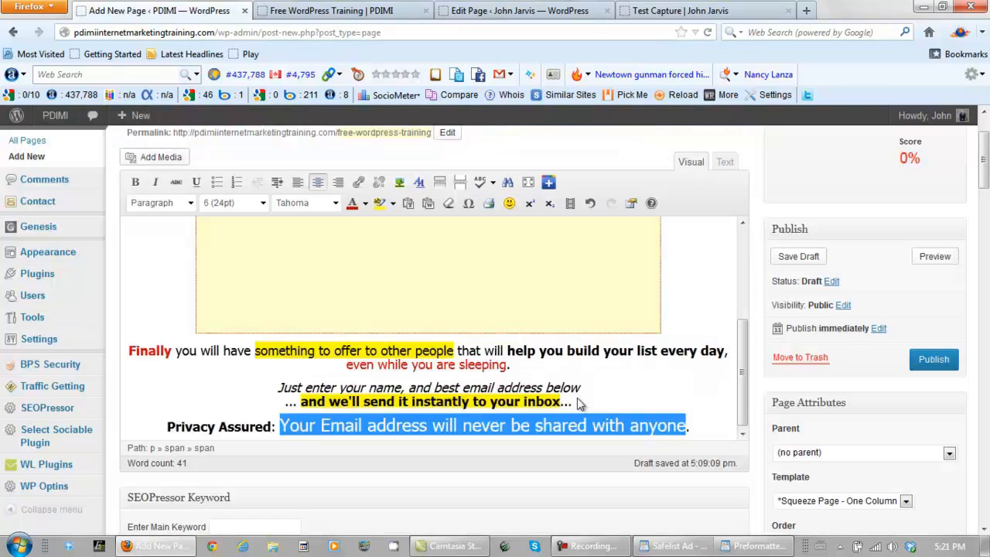
# Highlight the enlarged red sentence in the privacy line with a yellow background.
pyautogui.click(392, 203)
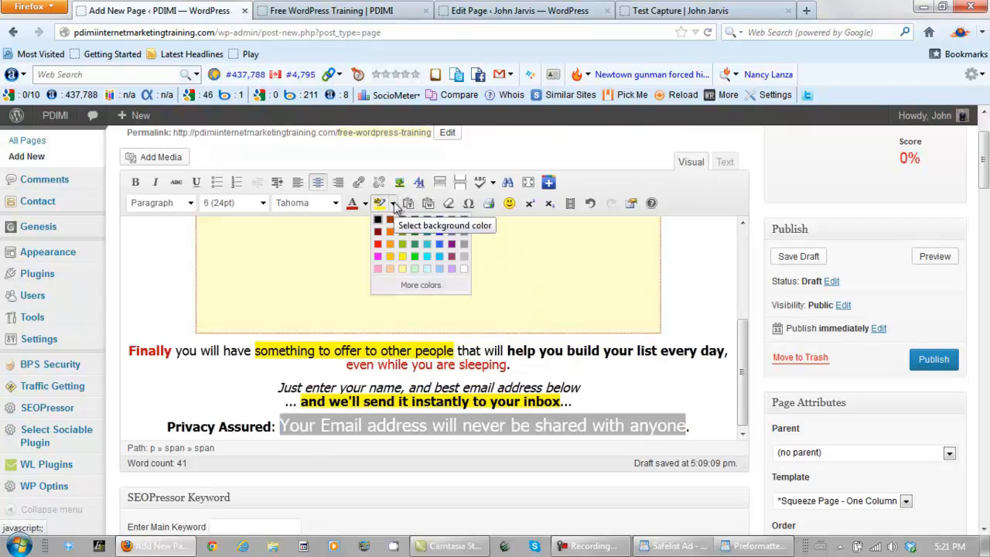
pyautogui.click(402, 259)
pyautogui.click(580, 388)
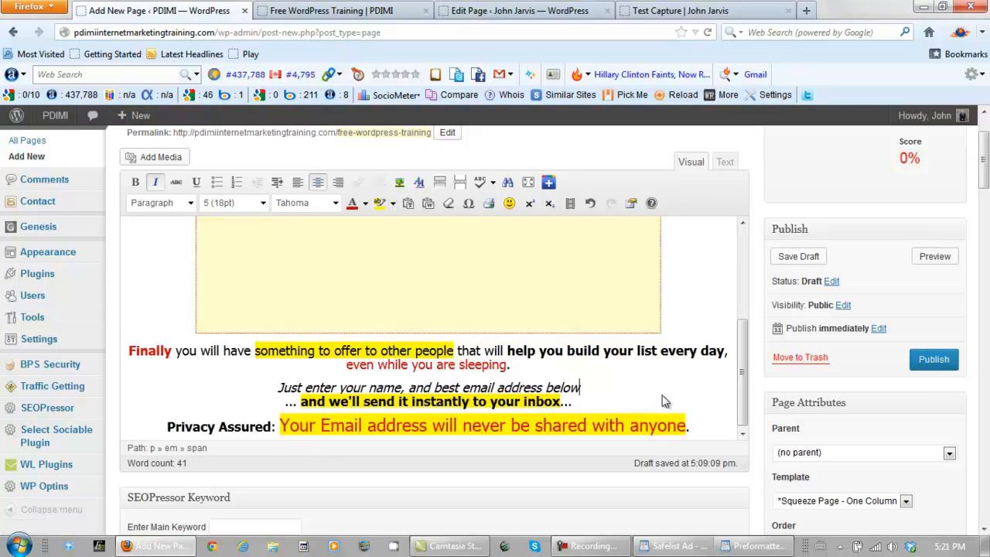
# Preview the updated page and check the styled privacy line above the opt-in form.
pyautogui.click(928, 256)
pyautogui.click(356, 14)
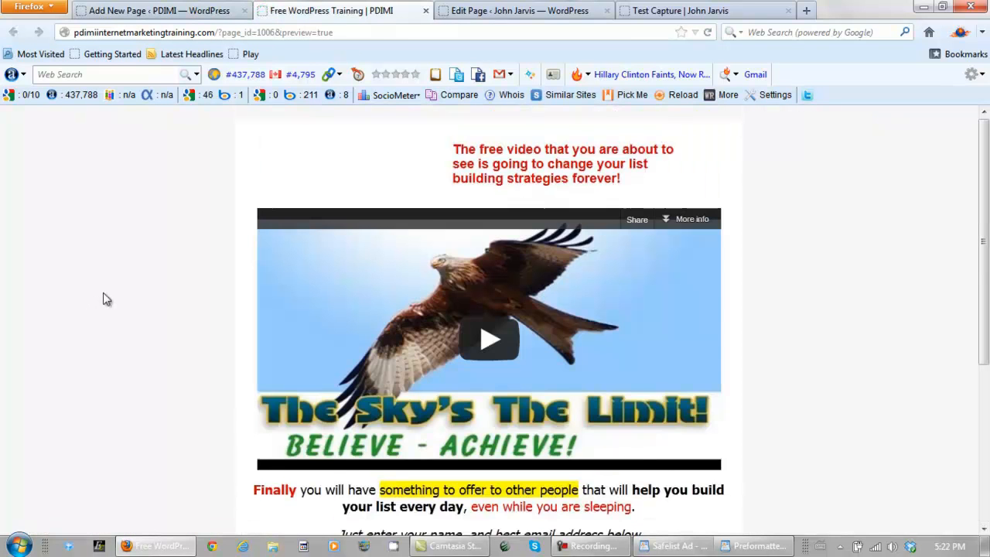
pyautogui.scroll(-3, 114, 299)
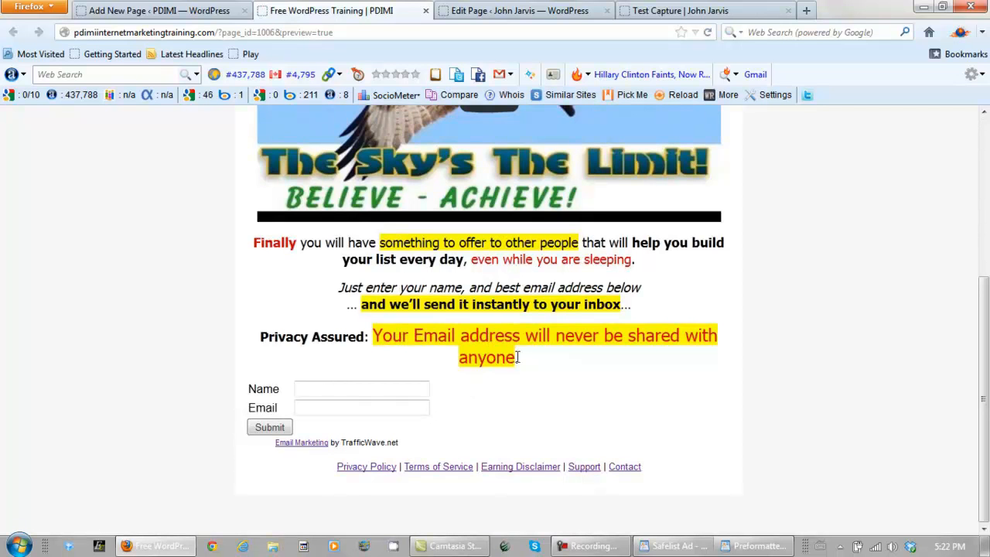
# Return to the page editor and make "Your Email address will never be shared with anyone" in the privacy line bold.
pyautogui.moveTo(519, 357); pyautogui.dragTo(373, 329)
pyautogui.click(184, 272)
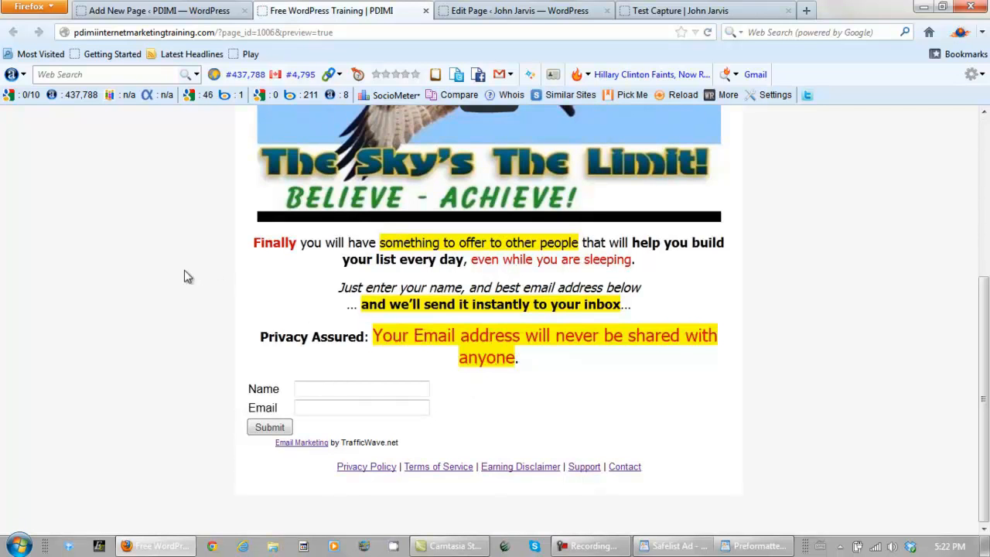
pyautogui.click(159, 11)
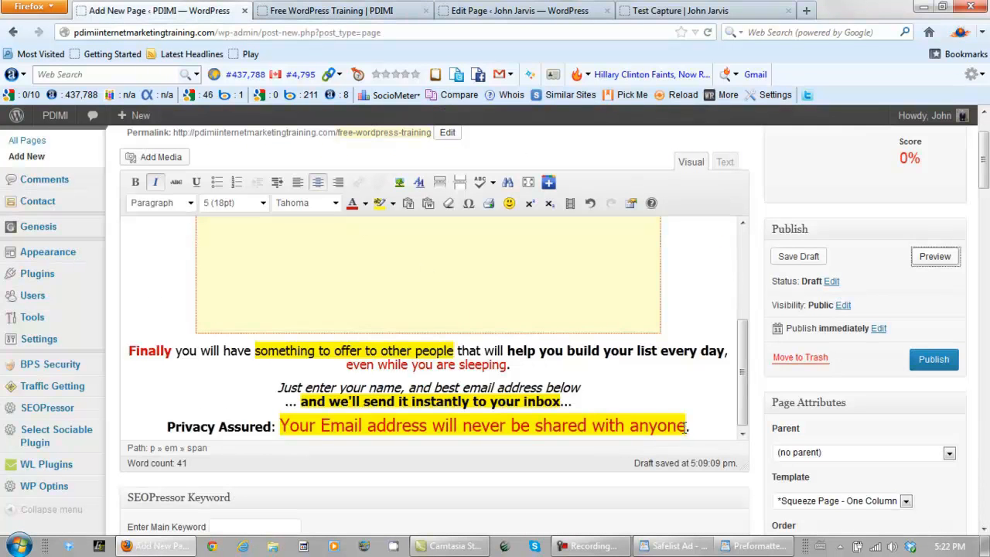
pyautogui.moveTo(686, 428); pyautogui.dragTo(281, 425)
pyautogui.click(136, 184)
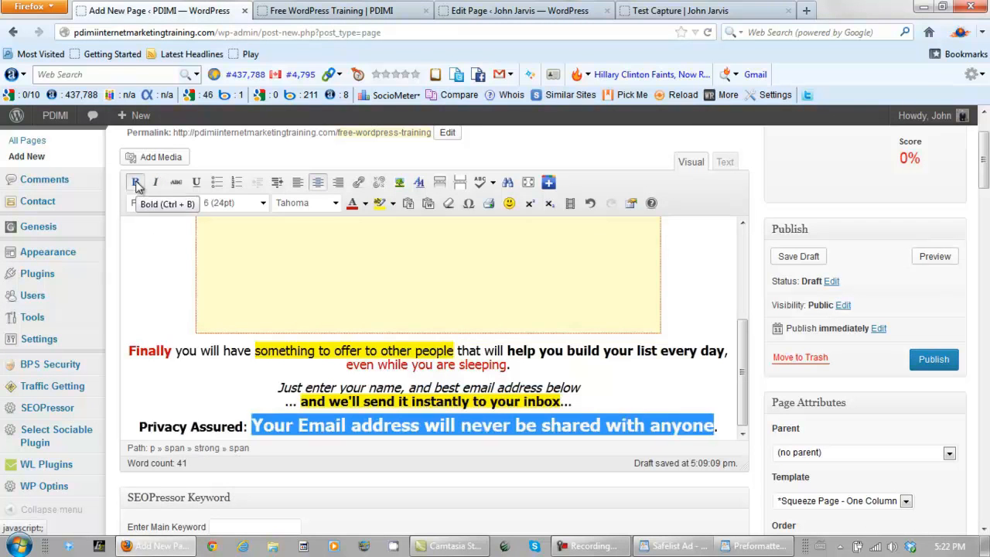
# Preview the page again and check the bold privacy sentence and the overall layout from headline to opt-in form.
pyautogui.click(933, 257)
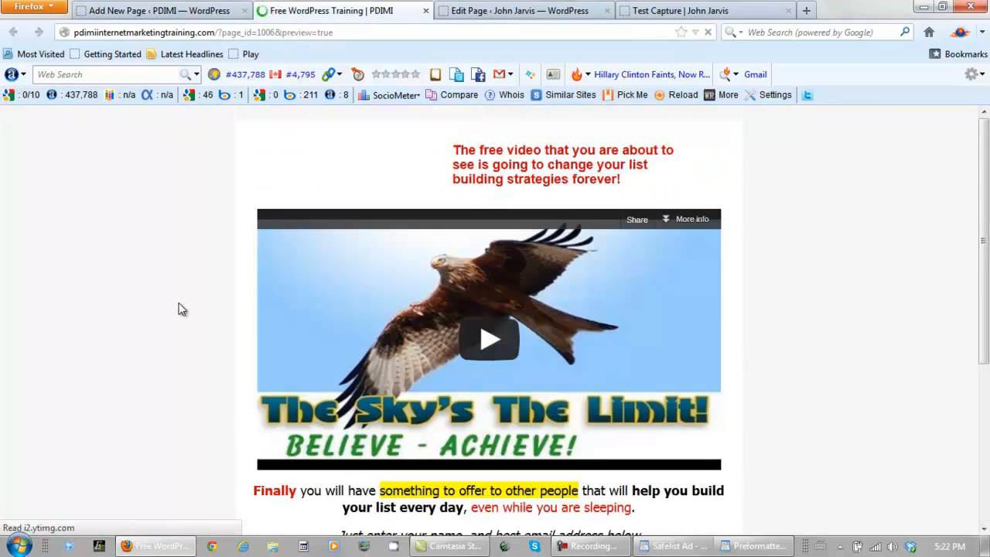
pyautogui.scroll(-5, 183, 304)
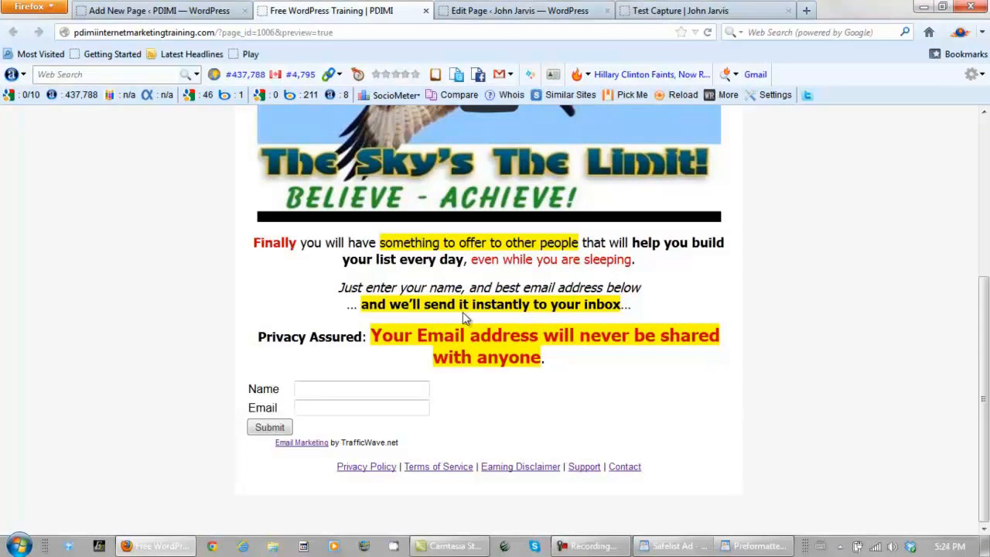
pyautogui.scroll(5, 734, 287)
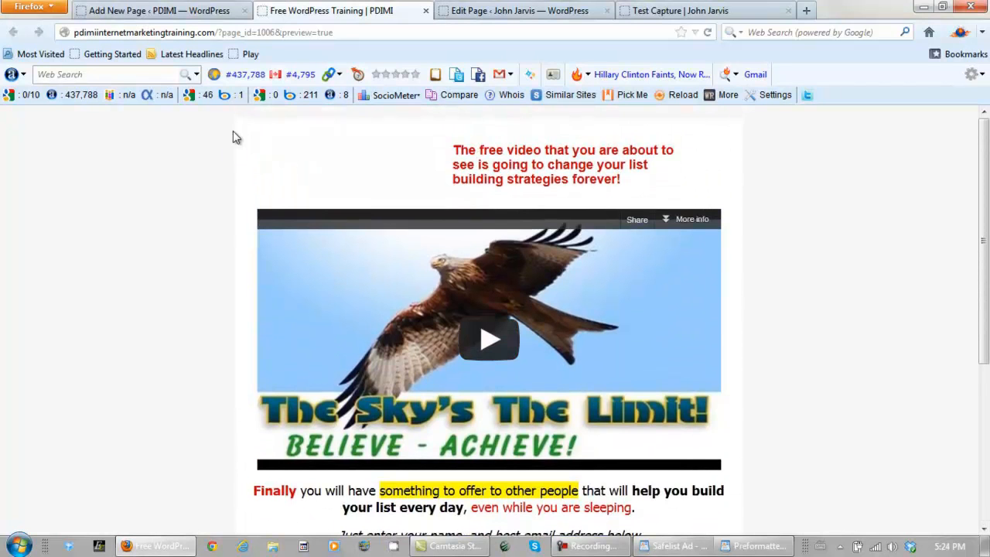
# Return to the page editor, enable Add Border in the squeeze page options and publish the page.
pyautogui.click(197, 11)
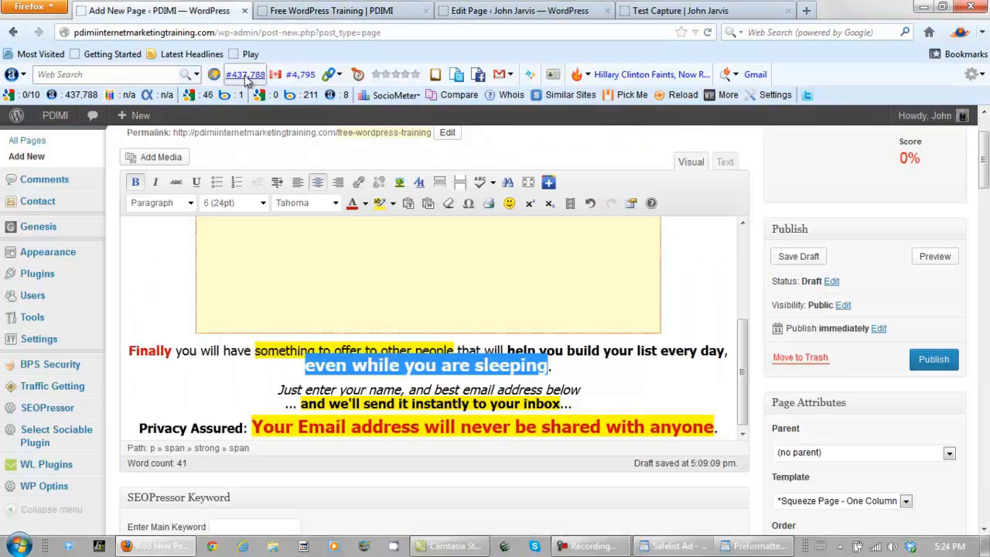
pyautogui.moveTo(979, 183); pyautogui.dragTo(978, 282)
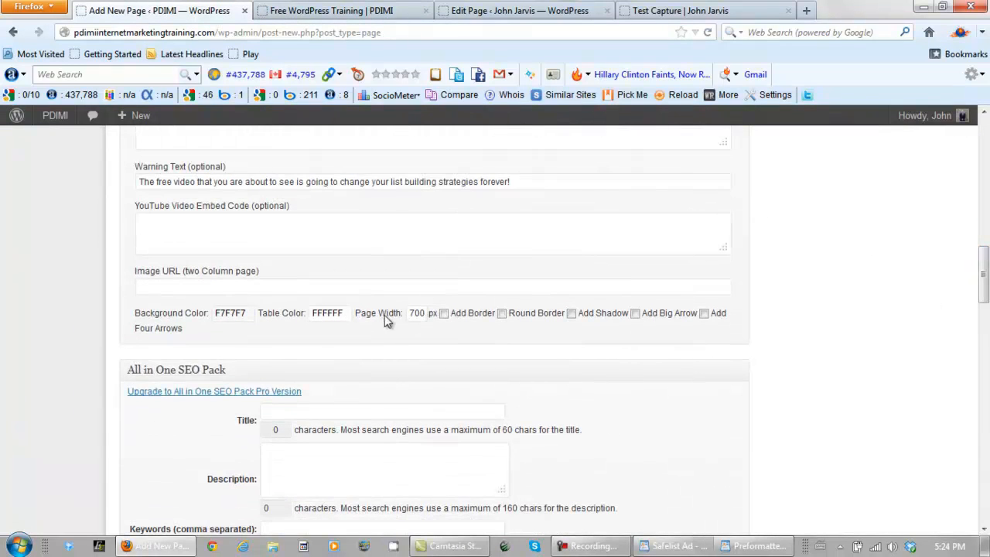
pyautogui.click(444, 314)
pyautogui.moveTo(984, 274); pyautogui.dragTo(986, 175)
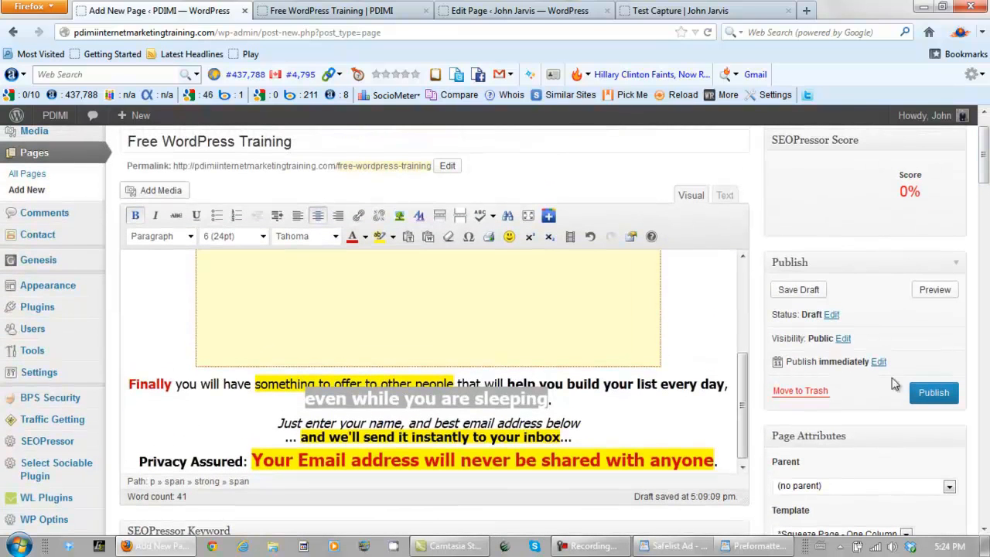
pyautogui.click(934, 392)
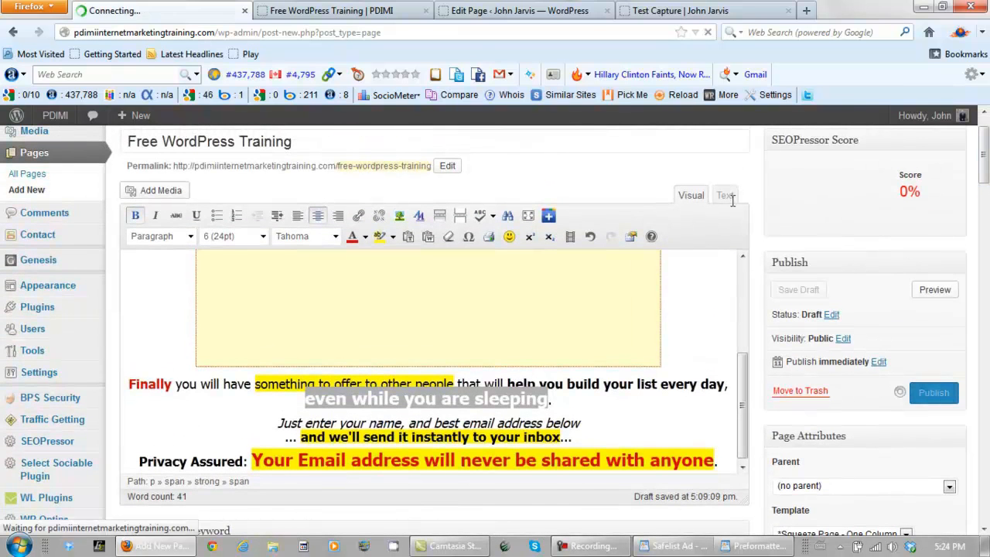
# Reload the Free WordPress Training preview, review the bordered page and compare its warning area with the Test Capture page.
pyautogui.click(357, 14)
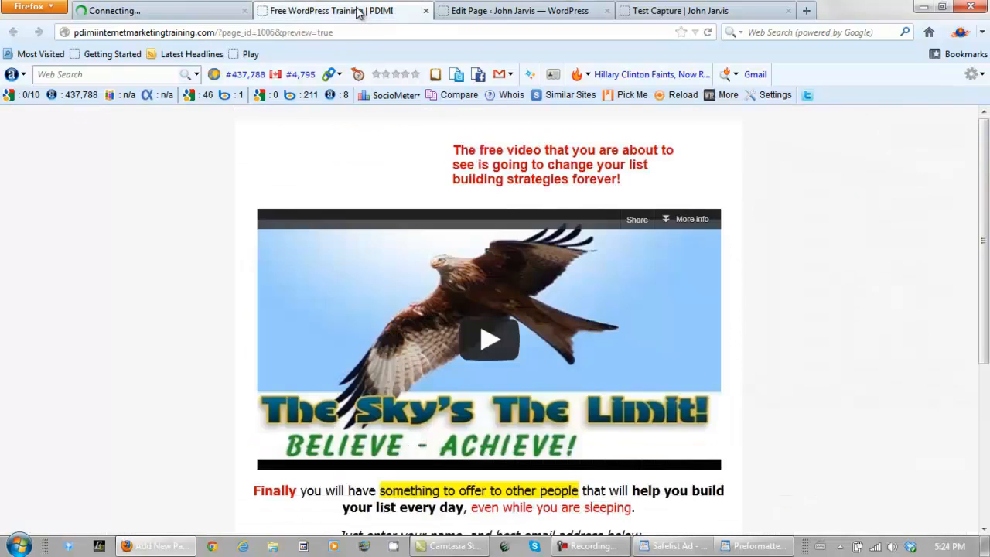
pyautogui.click(708, 36)
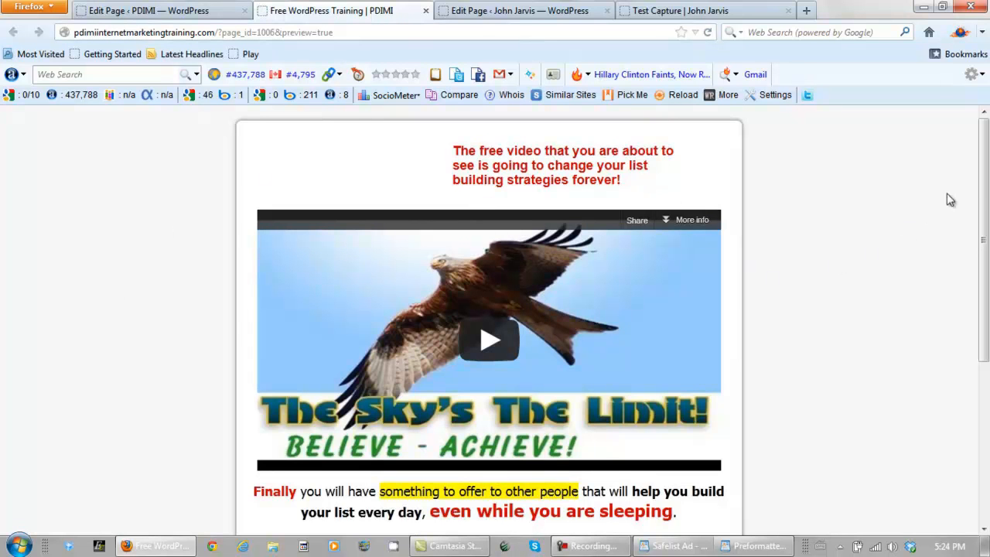
pyautogui.moveTo(984, 181); pyautogui.dragTo(984, 342)
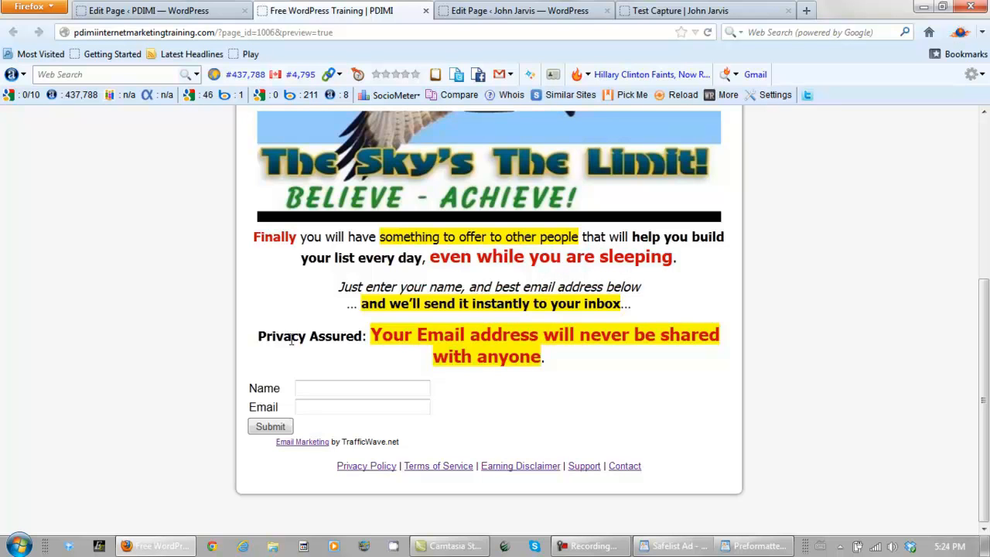
pyautogui.scroll(6, 88, 290)
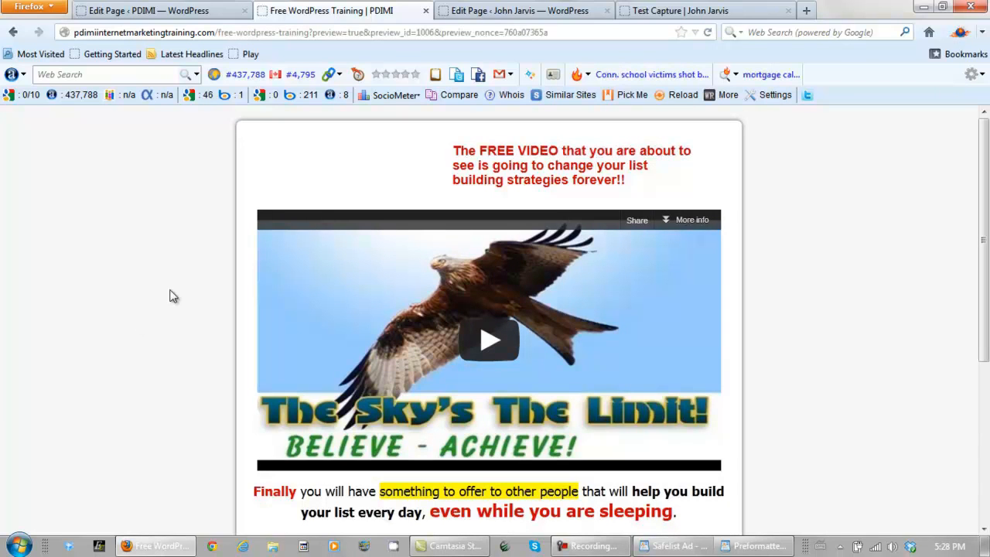
pyautogui.click(659, 11)
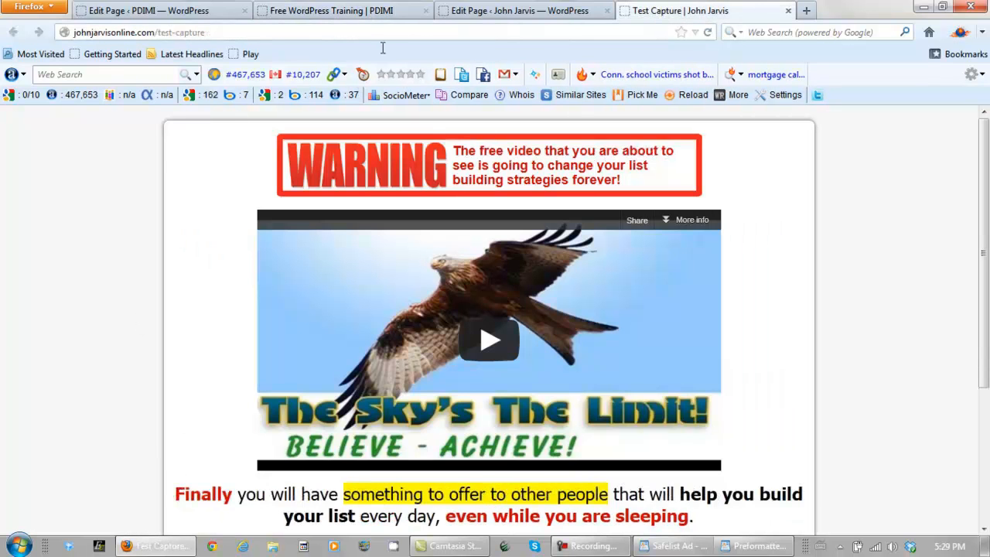
pyautogui.click(380, 11)
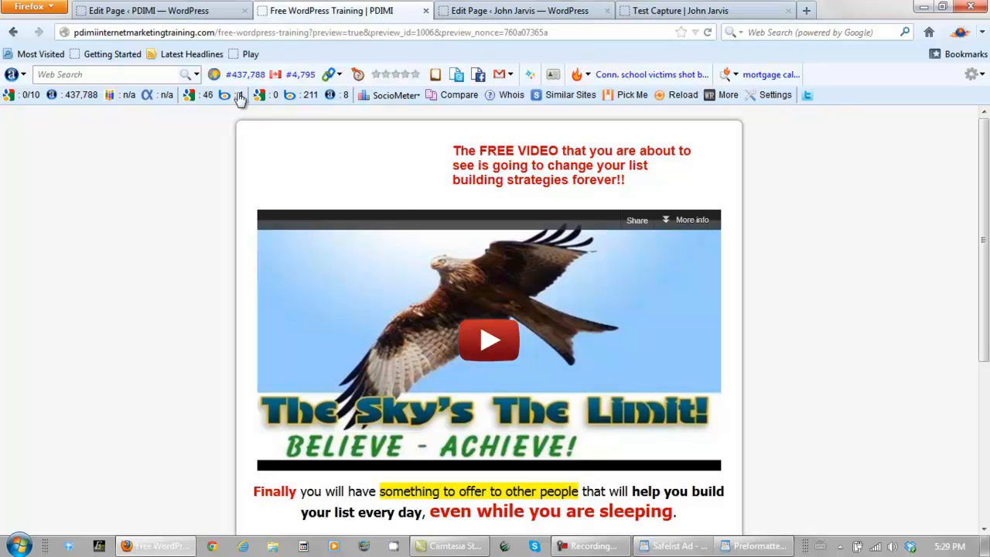
# Add "This FREE VIDEO that you are about to see is going to change your list building strategies forever!!" above the video and select it.
pyautogui.click(205, 15)
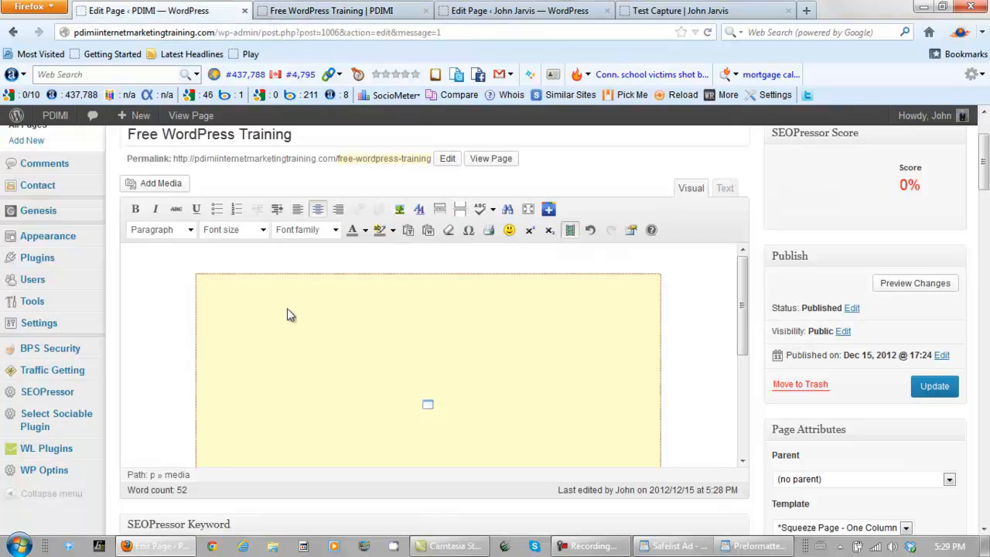
pyautogui.click(321, 257)
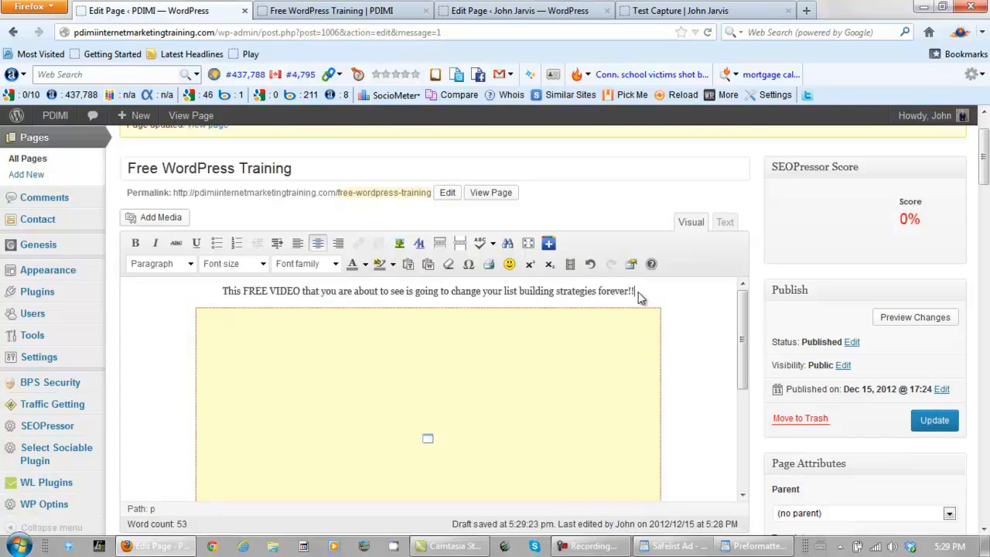
pyautogui.moveTo(639, 295); pyautogui.dragTo(232, 290)
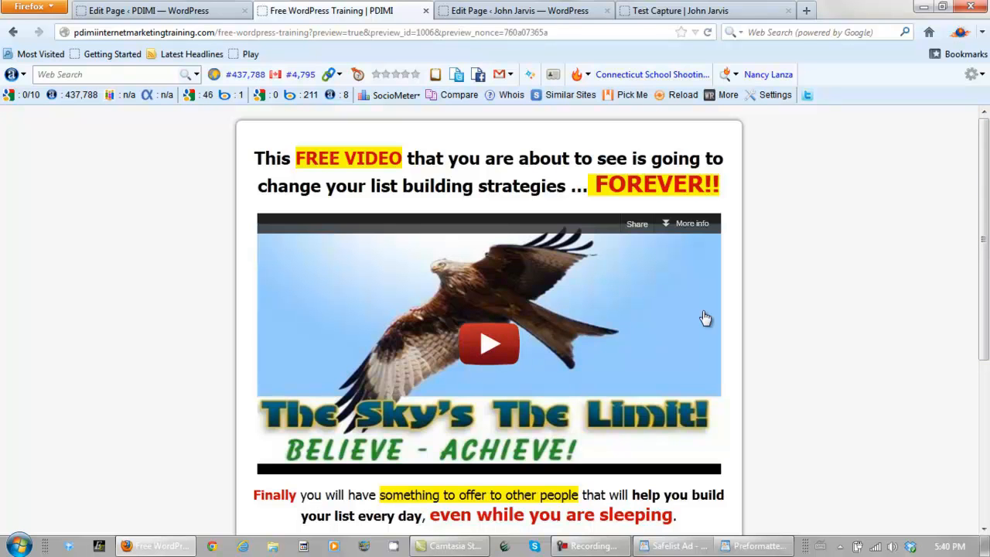
# Review the finished squeeze page preview from the styled headline and video down to the opt-in form and footer links.
pyautogui.scroll(-4, 988, 224)
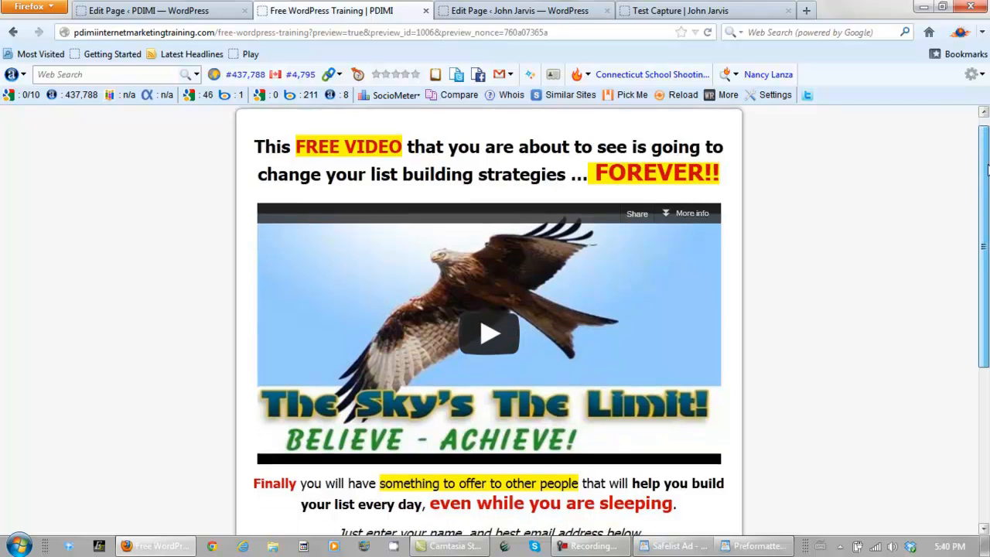
pyautogui.scroll(-2, 988, 265)
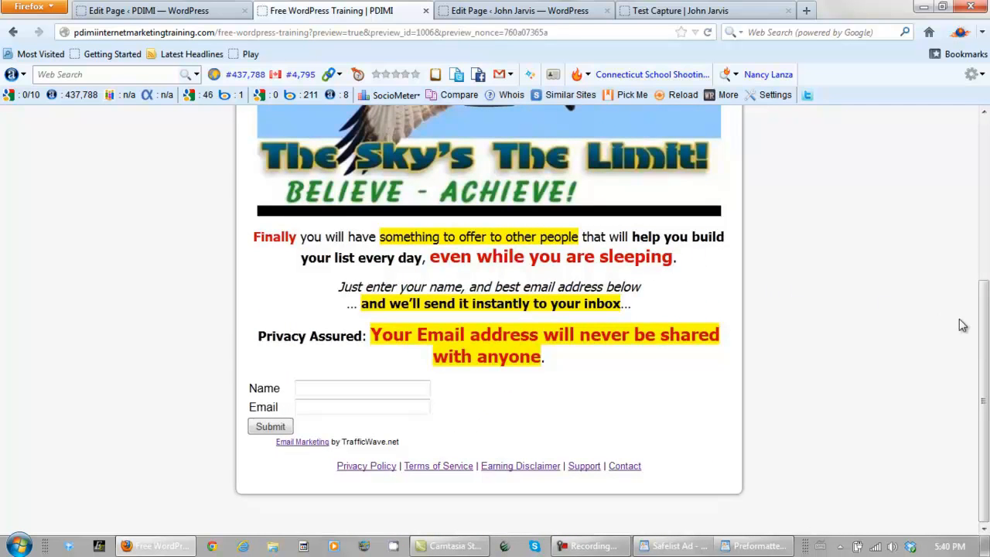
pyautogui.moveTo(985, 366); pyautogui.dragTo(979, 189)
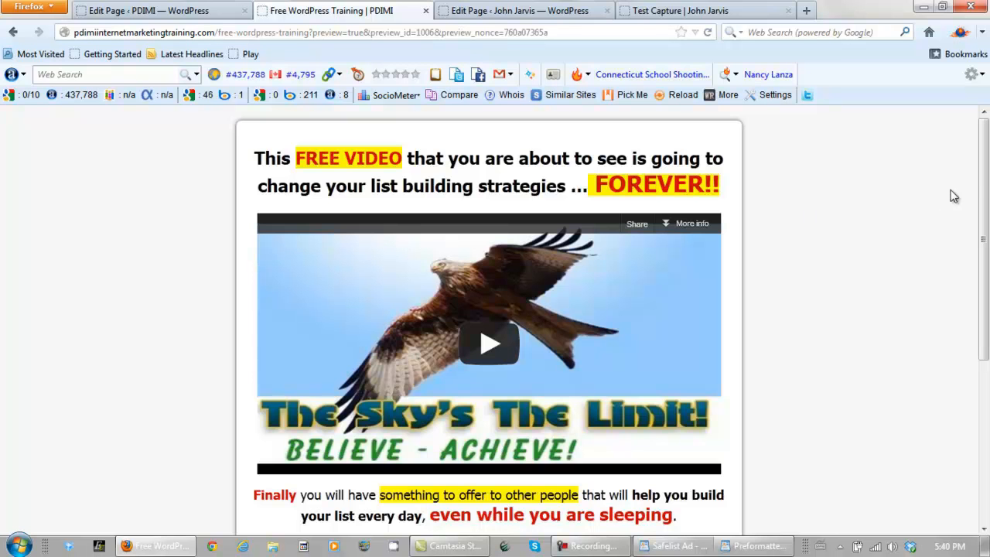
pyautogui.moveTo(985, 160); pyautogui.dragTo(984, 323)
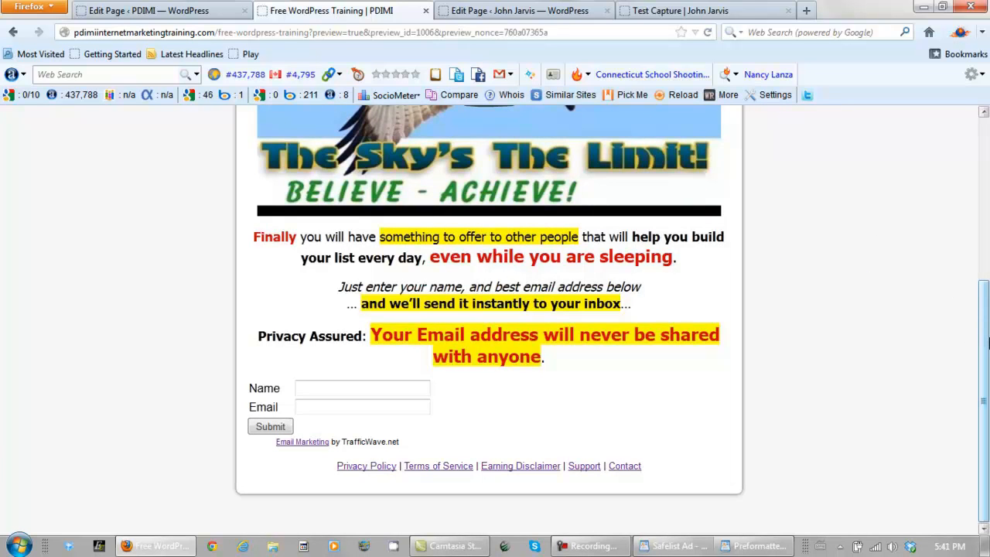
pyautogui.scroll(6, 985, 365)
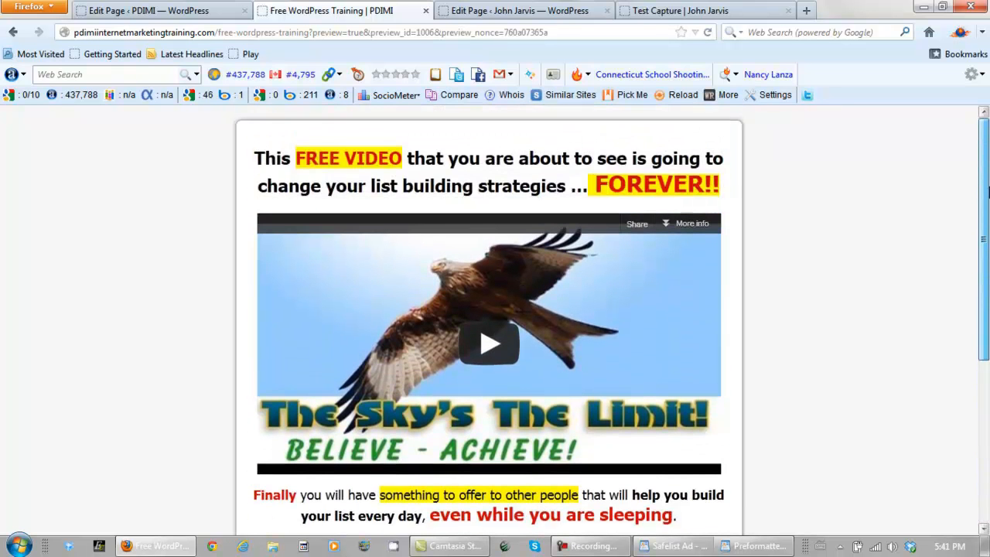